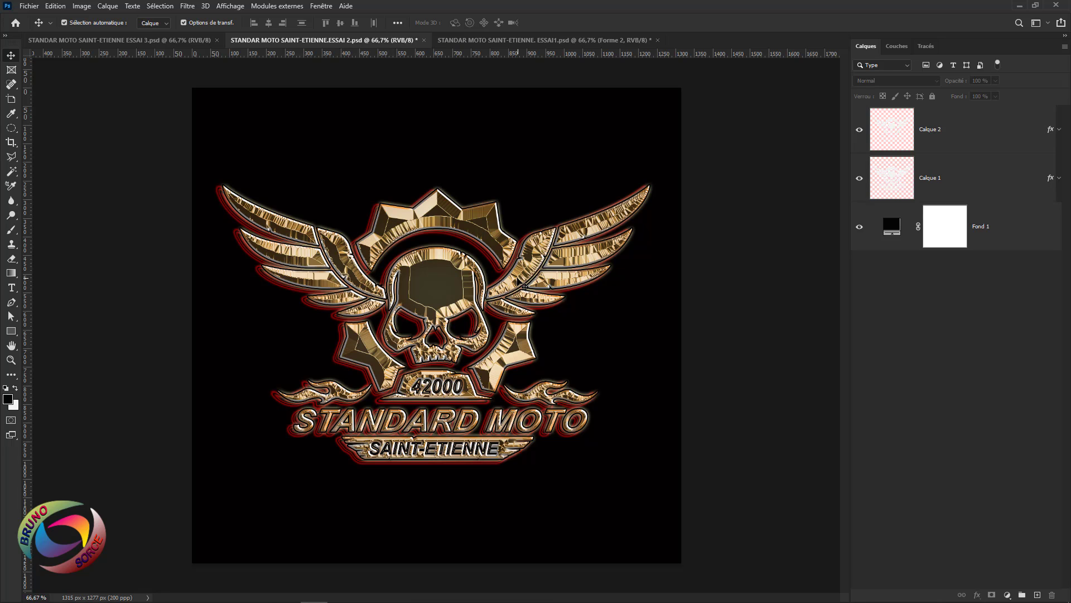
Step: Compare the finished logo versions ESSAI1, ESSAI 2 and ESSAI 3, and list the layer effects of Calque 1 and Calque 2 in ESSAI 2
click(534, 41)
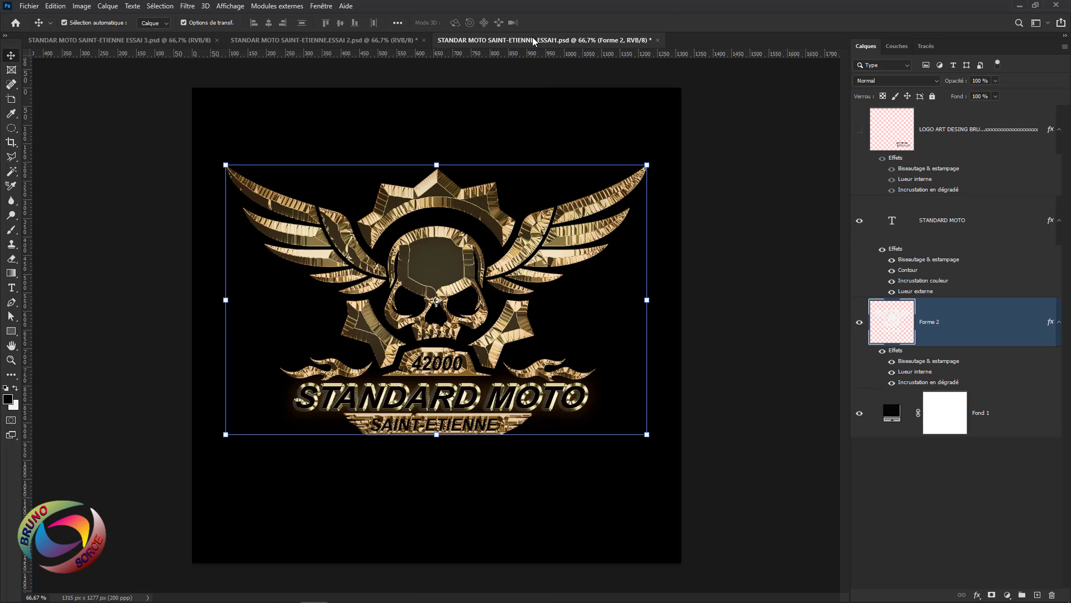
click(773, 338)
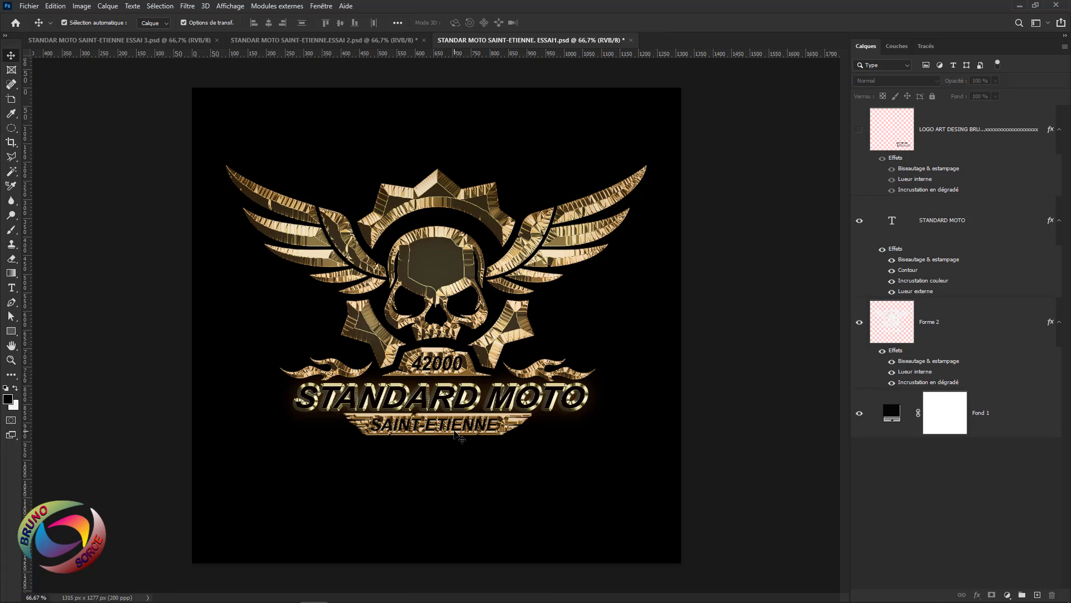
click(116, 42)
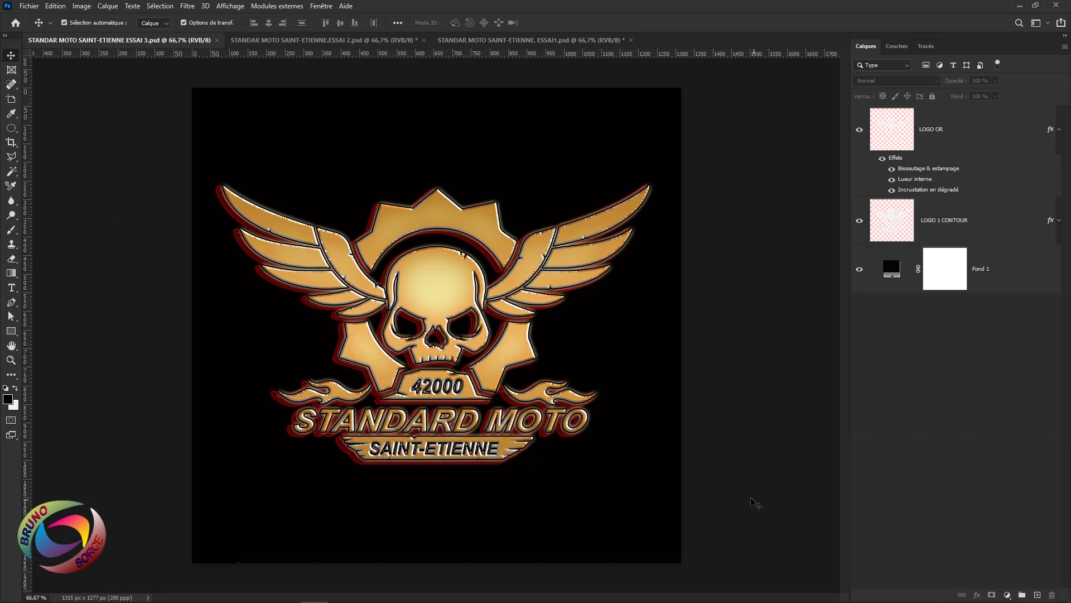
click(330, 40)
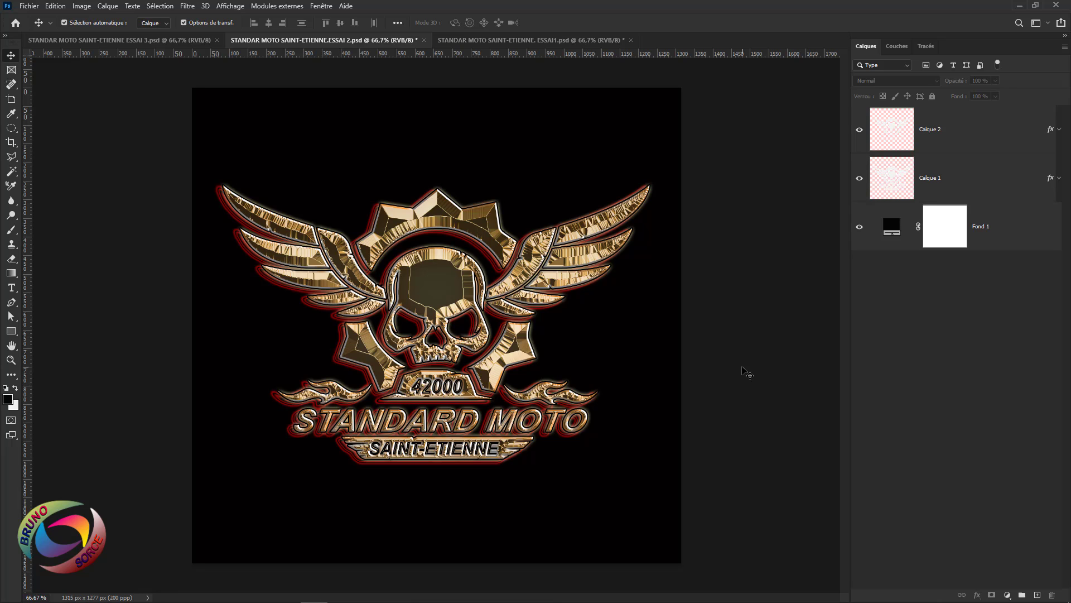
click(1059, 179)
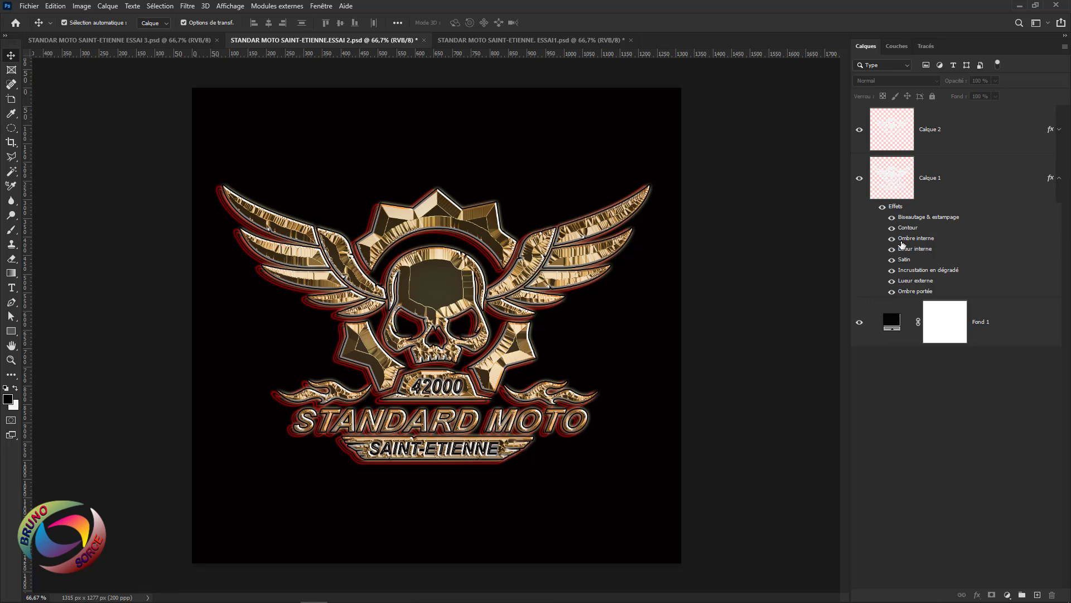
click(1059, 129)
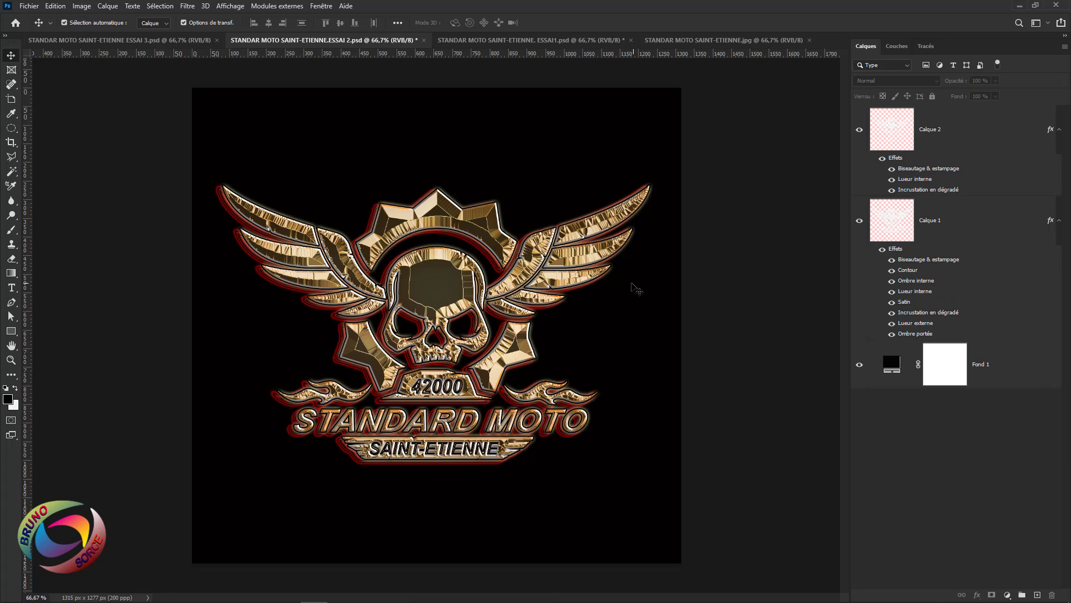
Step: Confirm the image size of STANDAR MOTO SAINT-ETIENNE.jpg at 1315 × 1277 pixels and 200 pixels/inch, resampled with Conserver les détails 2.0
click(719, 42)
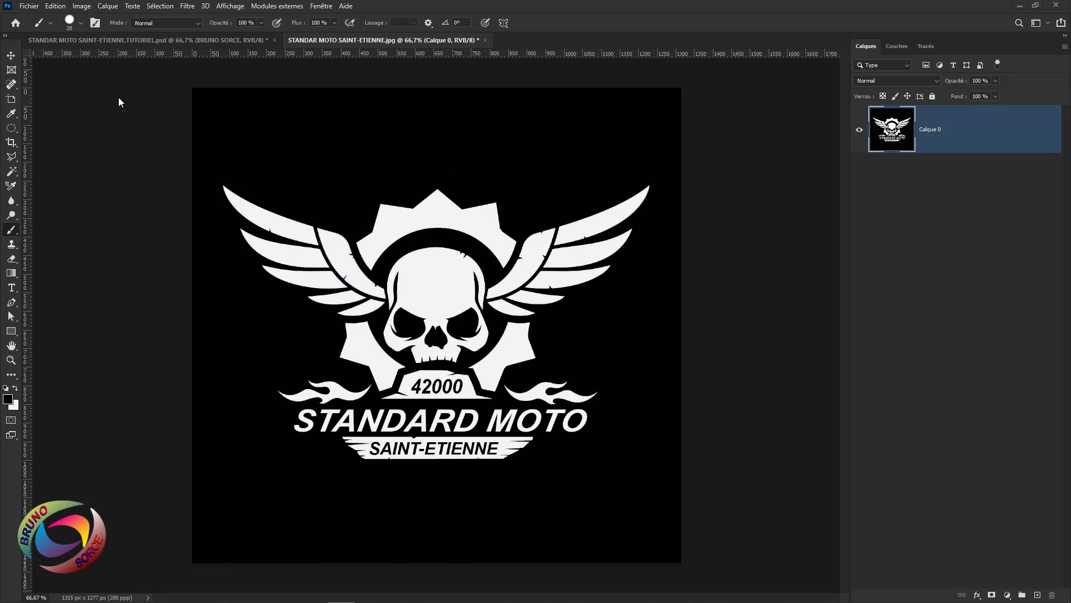
click(81, 8)
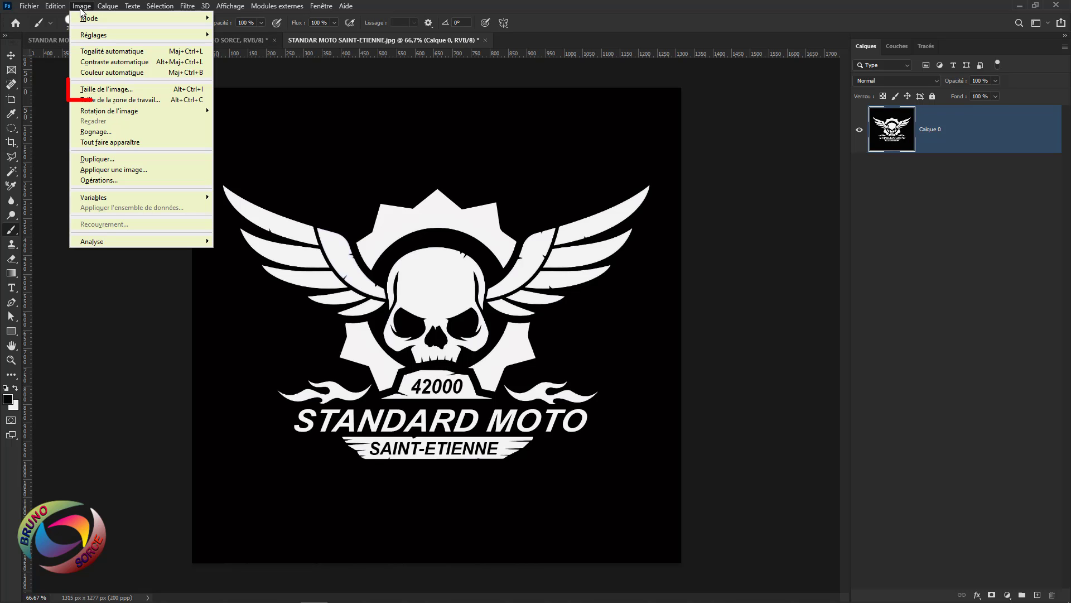
click(87, 91)
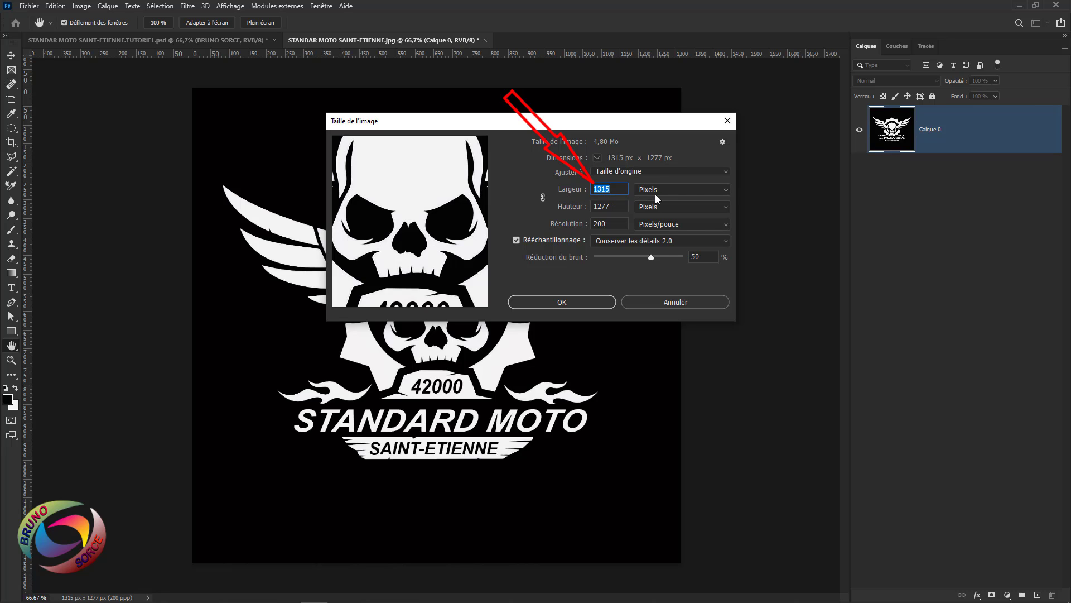
click(613, 204)
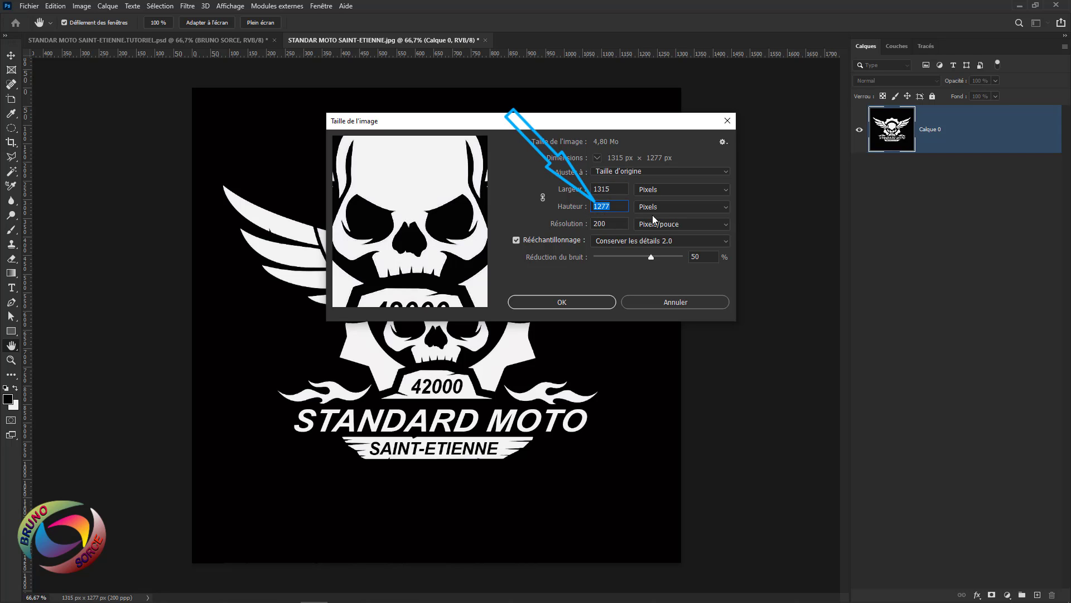
click(609, 224)
double_click(609, 224)
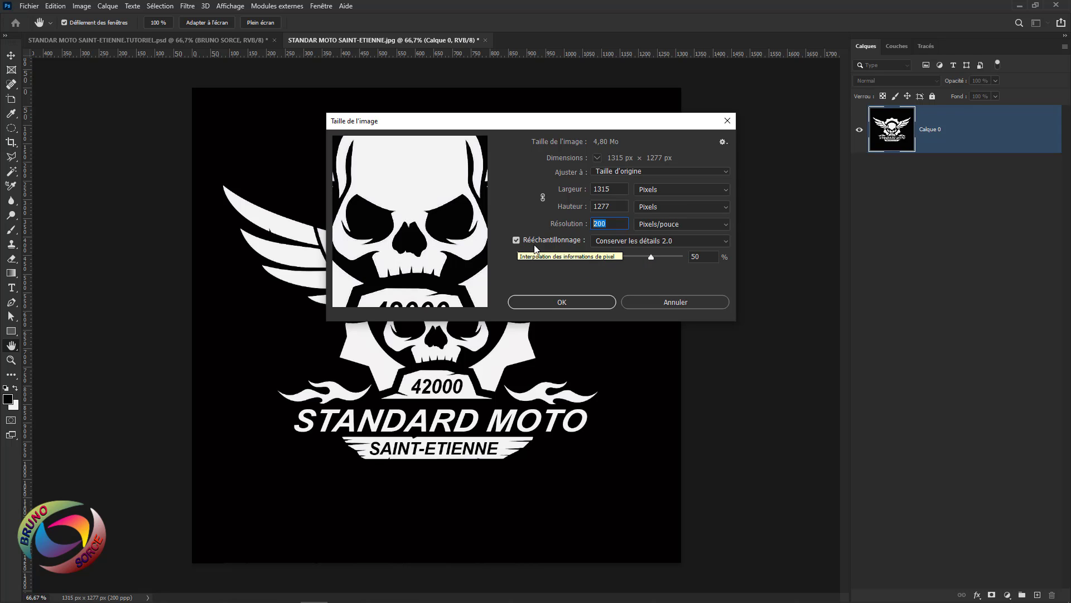
click(616, 241)
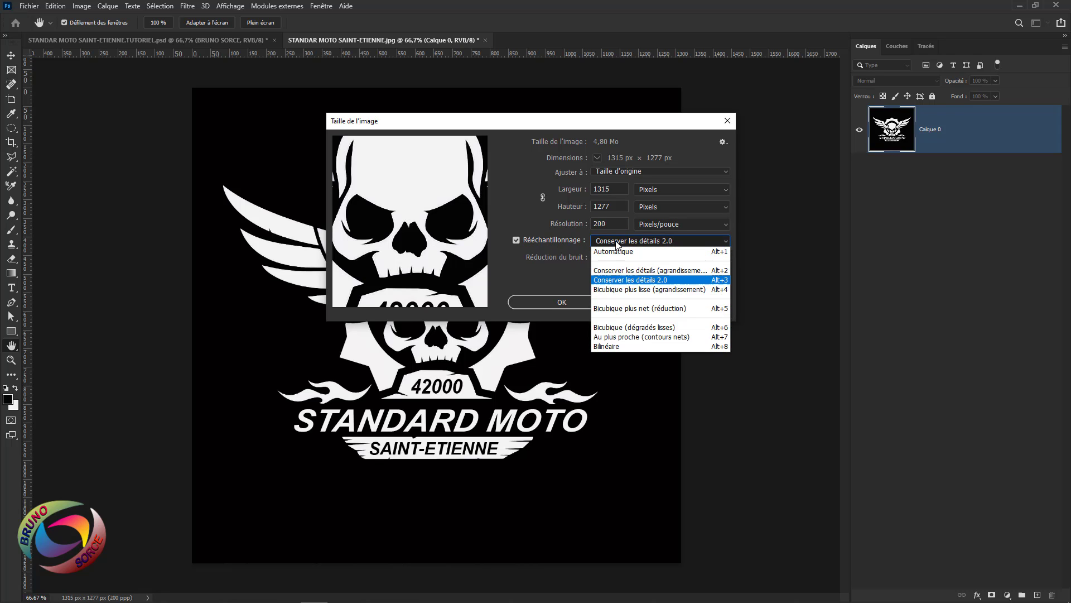
click(622, 281)
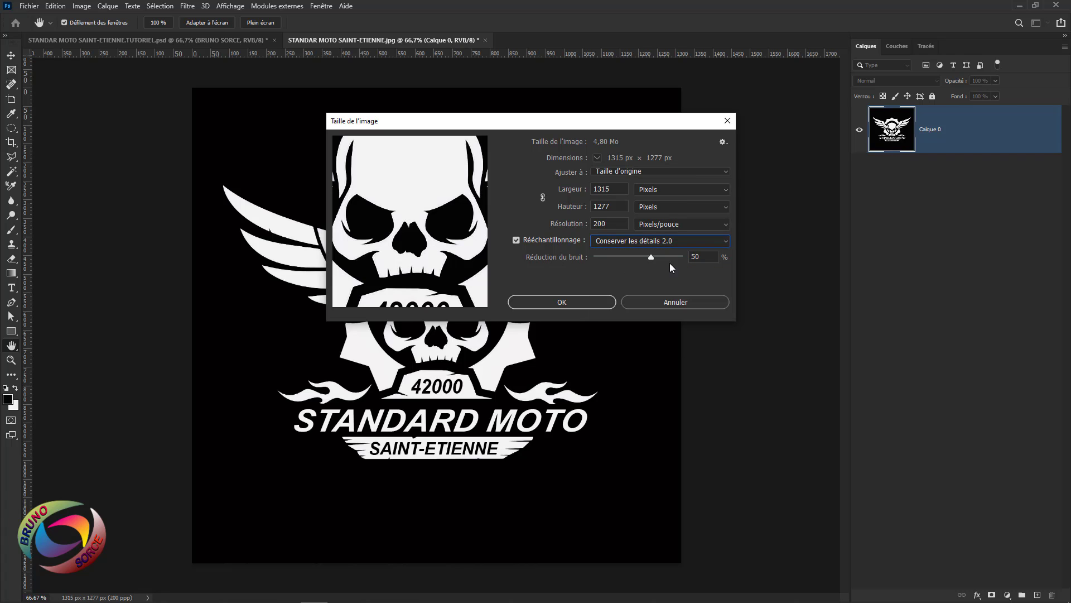
click(577, 302)
click(577, 301)
key(b)
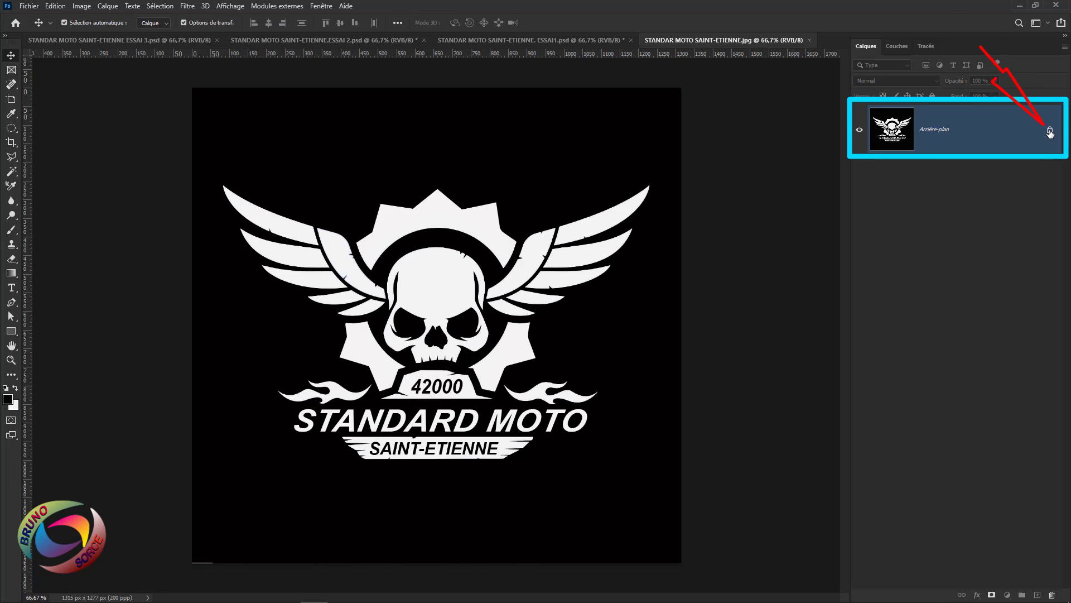
Step: Unlock the background layer and select the white logo by colour range, sampling the skull with a tolerance of 200
click(1050, 132)
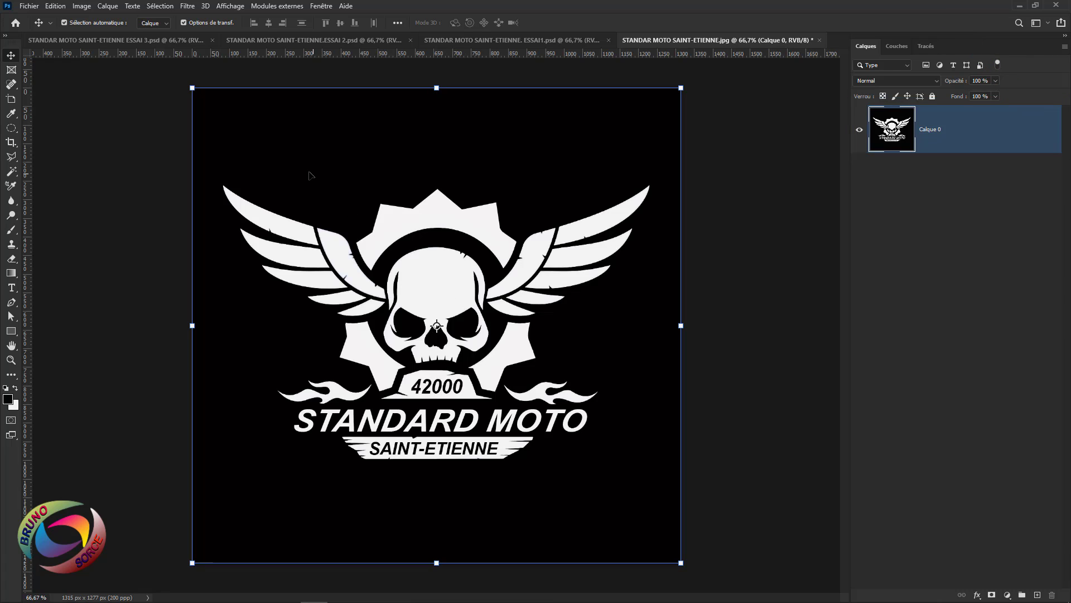
click(160, 7)
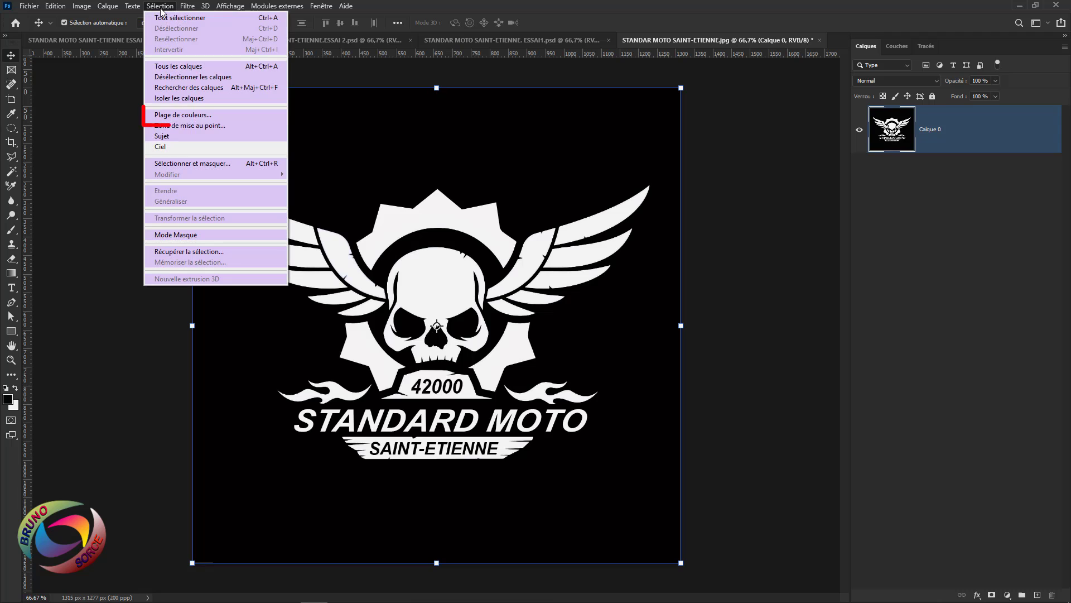
click(165, 116)
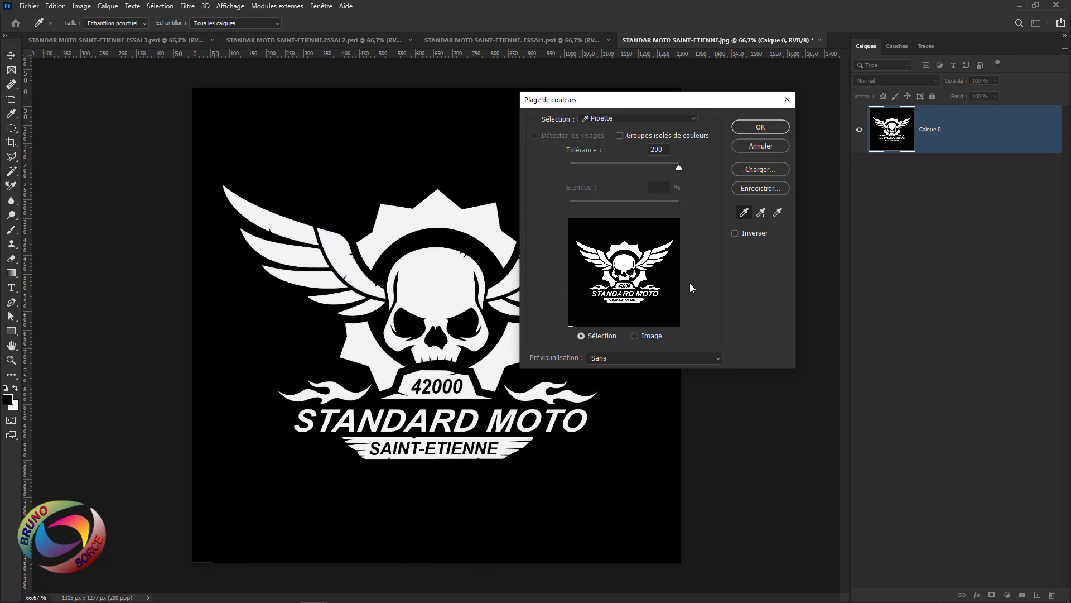
click(615, 120)
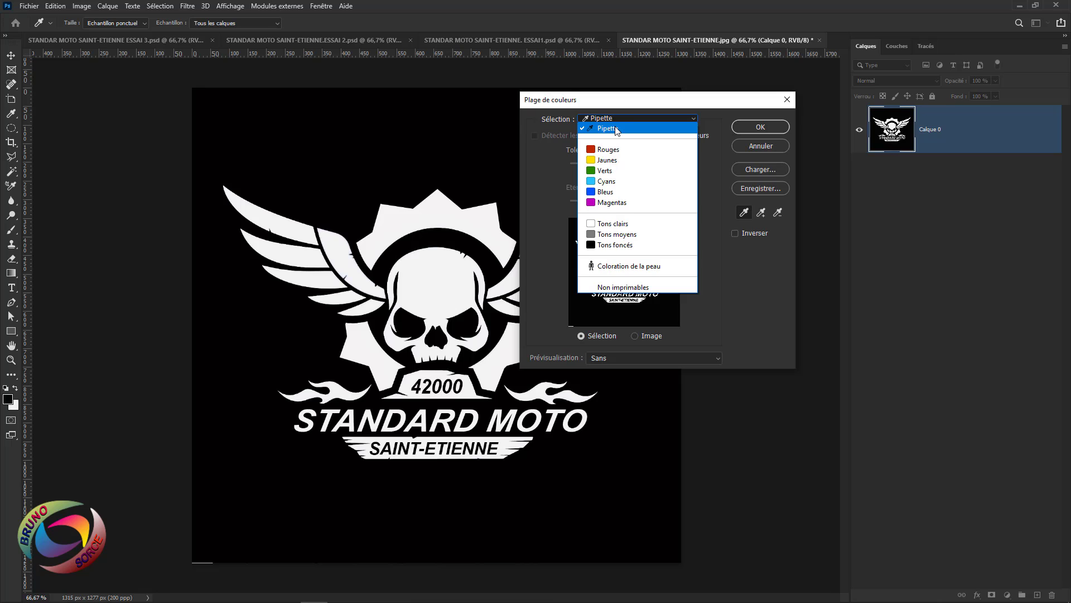
click(616, 129)
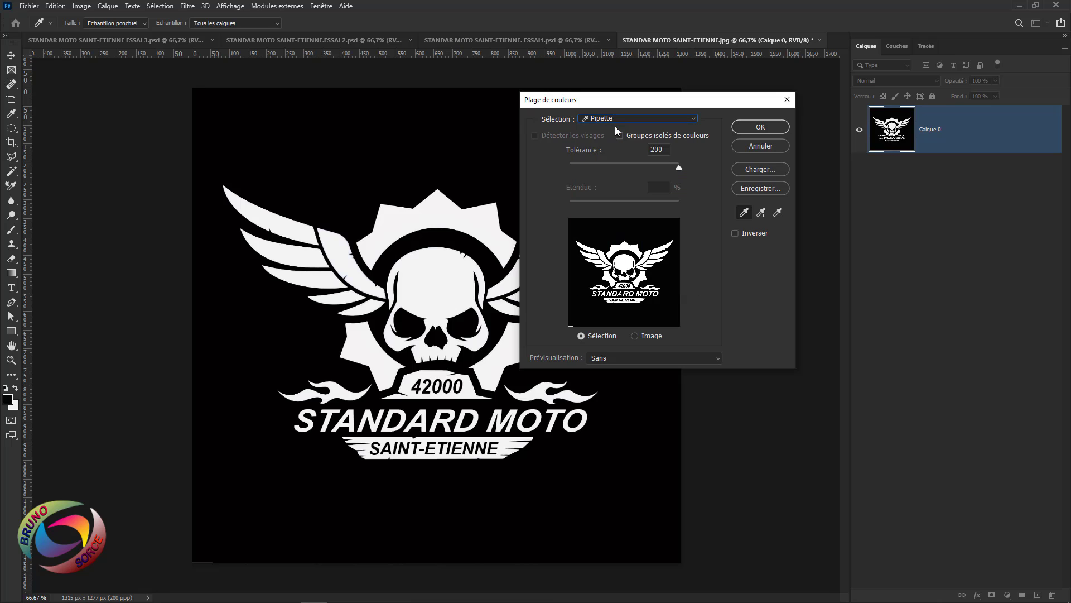
click(678, 166)
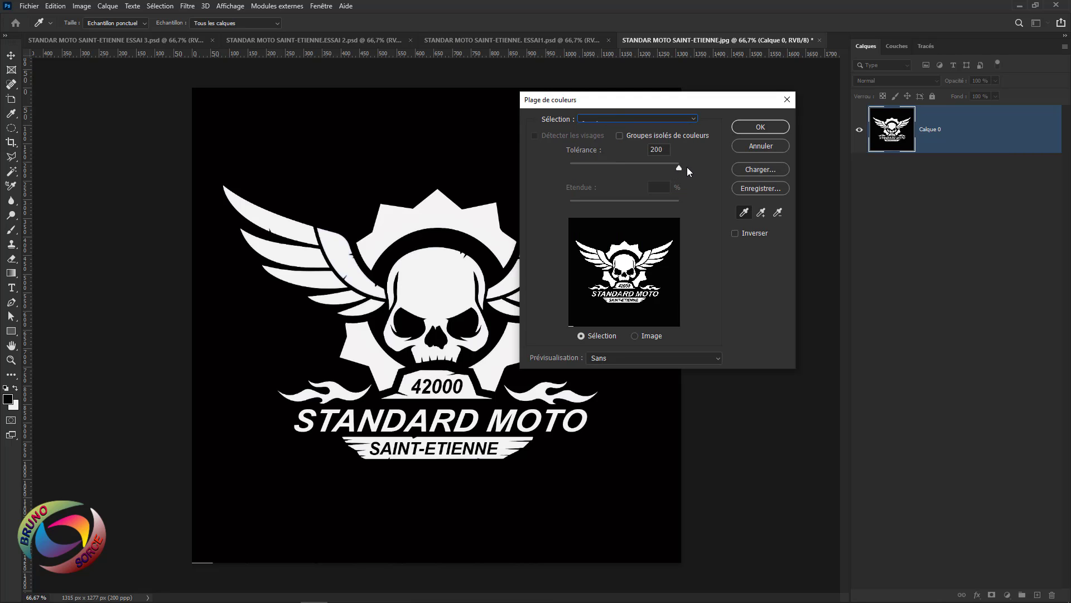
click(440, 282)
click(760, 127)
key(v)
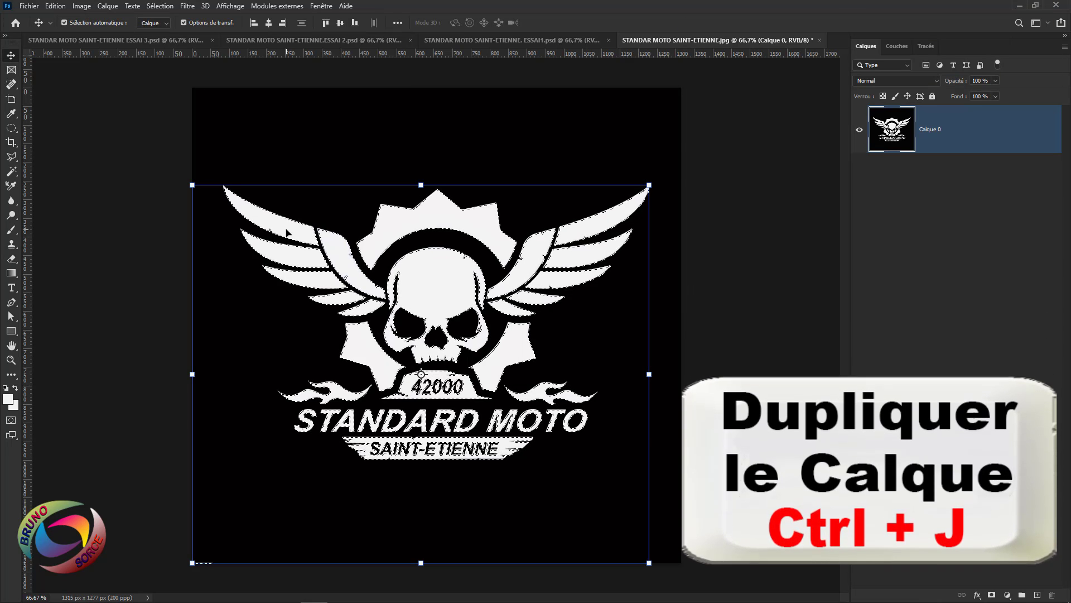
Step: Copy the selected logo onto its own layer and delete the original Calque 0 layer
key(ctrl+j)
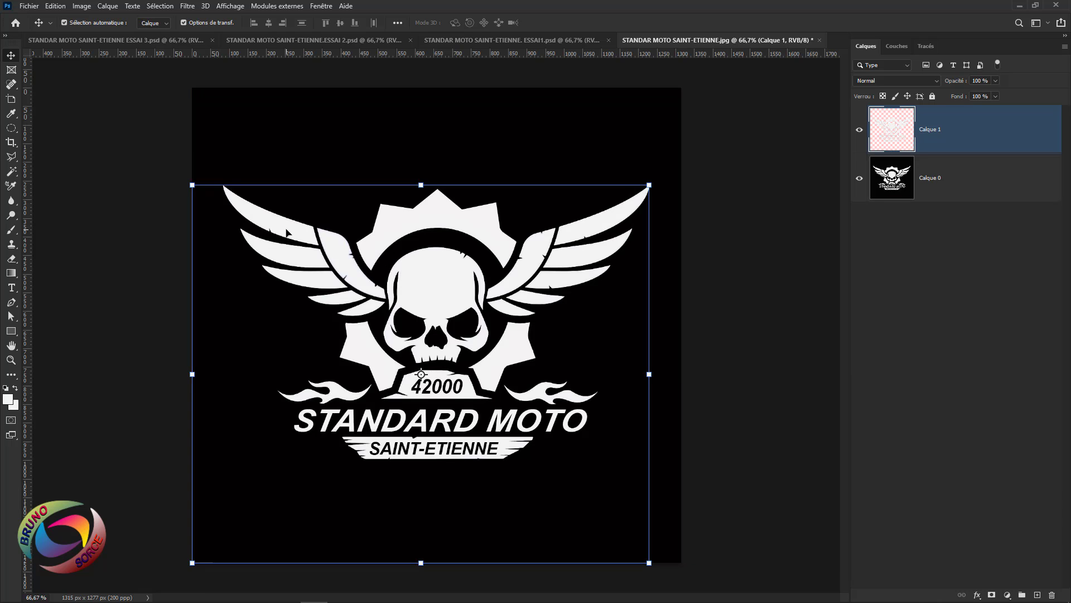
click(860, 179)
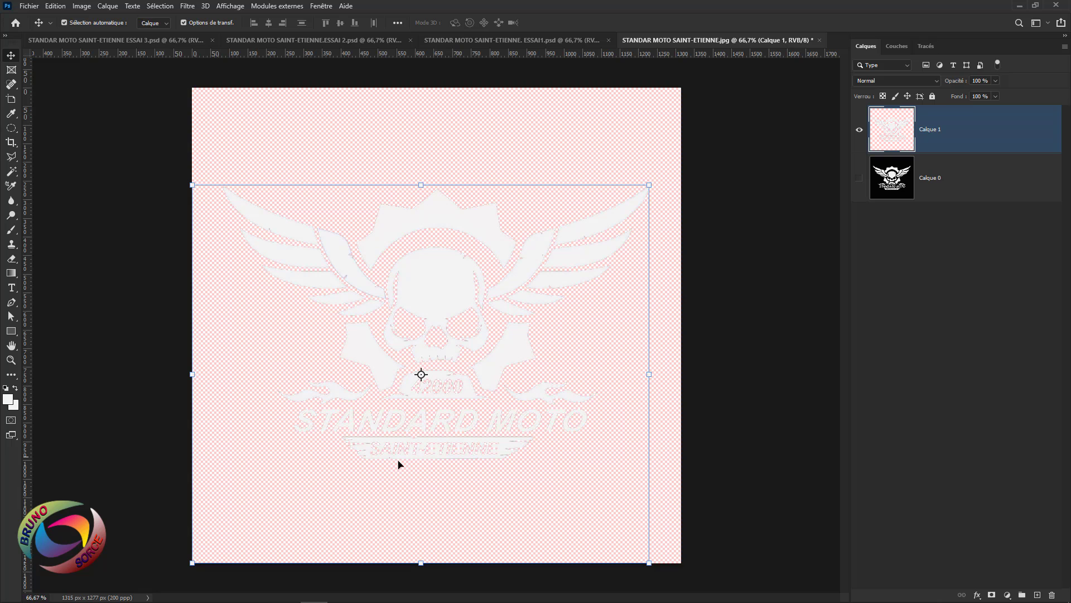
click(720, 323)
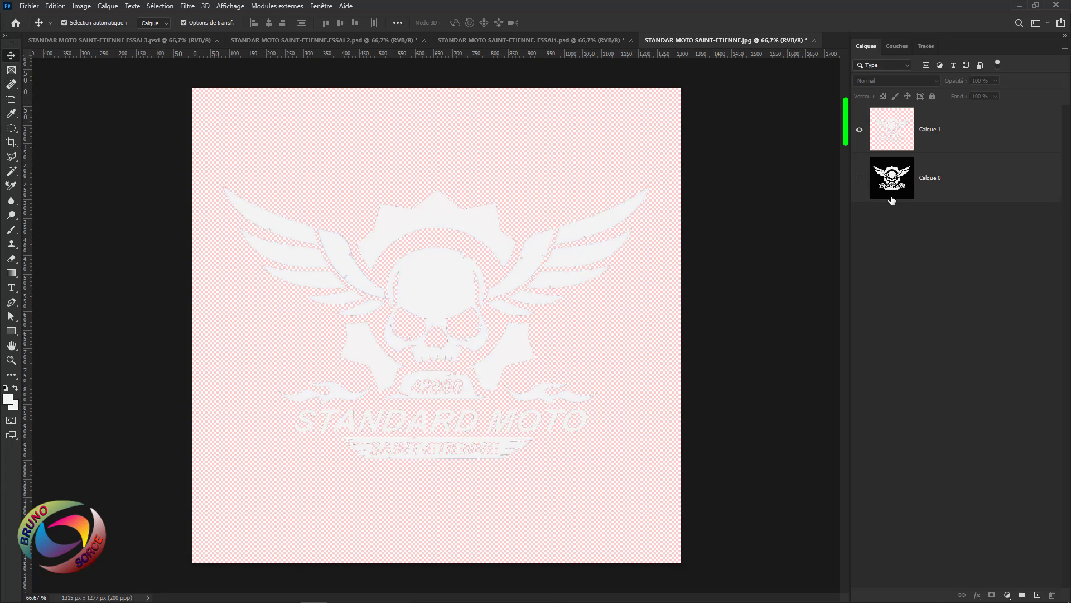
click(985, 187)
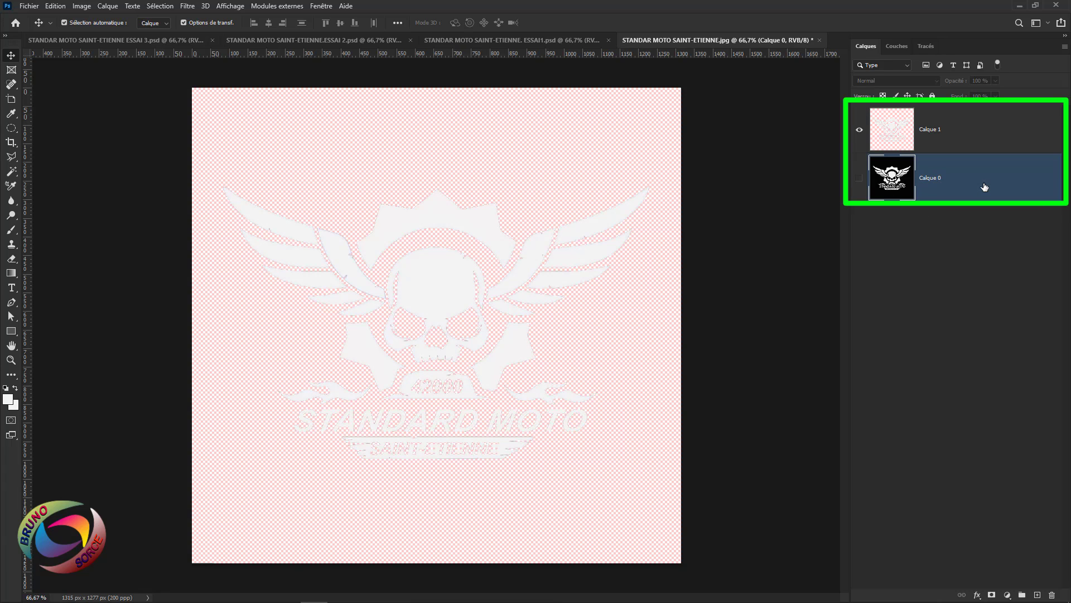
key(Delete)
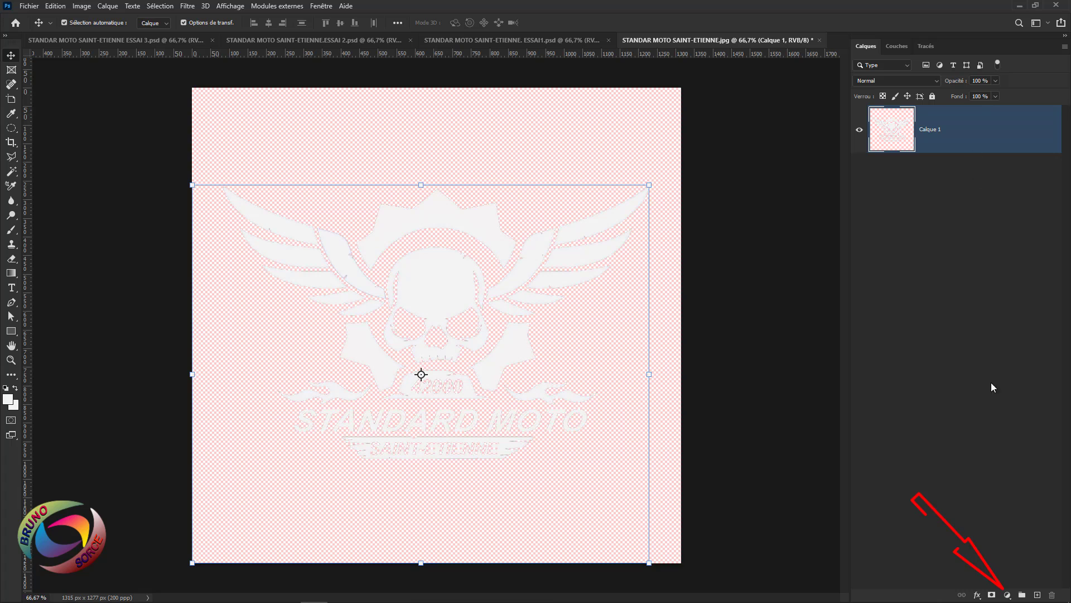
Step: Add a black solid colour fill layer and place it beneath the Calque 1 logo layer
click(1007, 595)
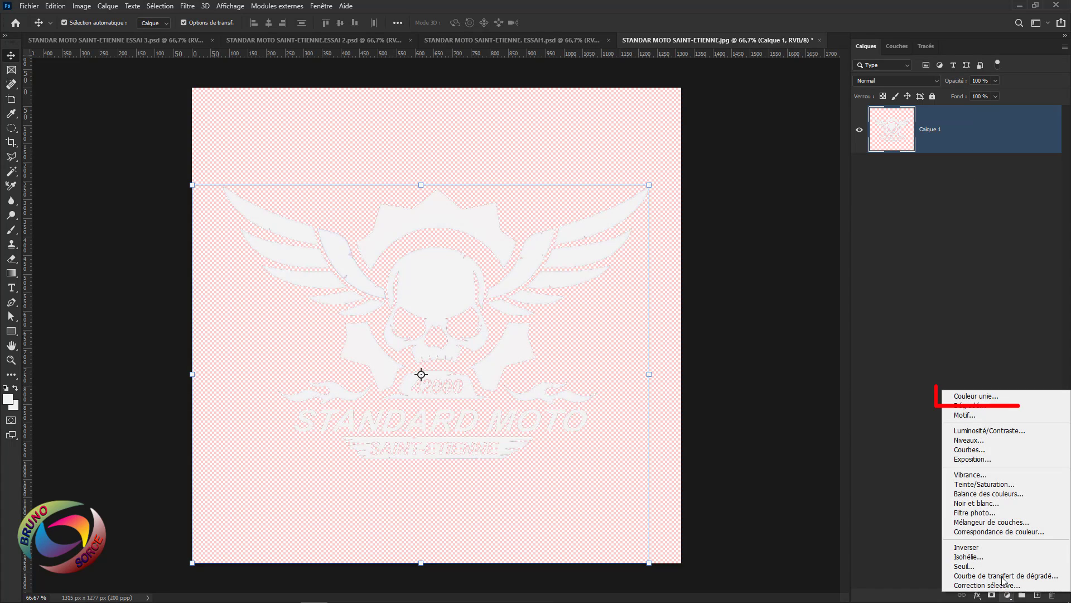
click(966, 396)
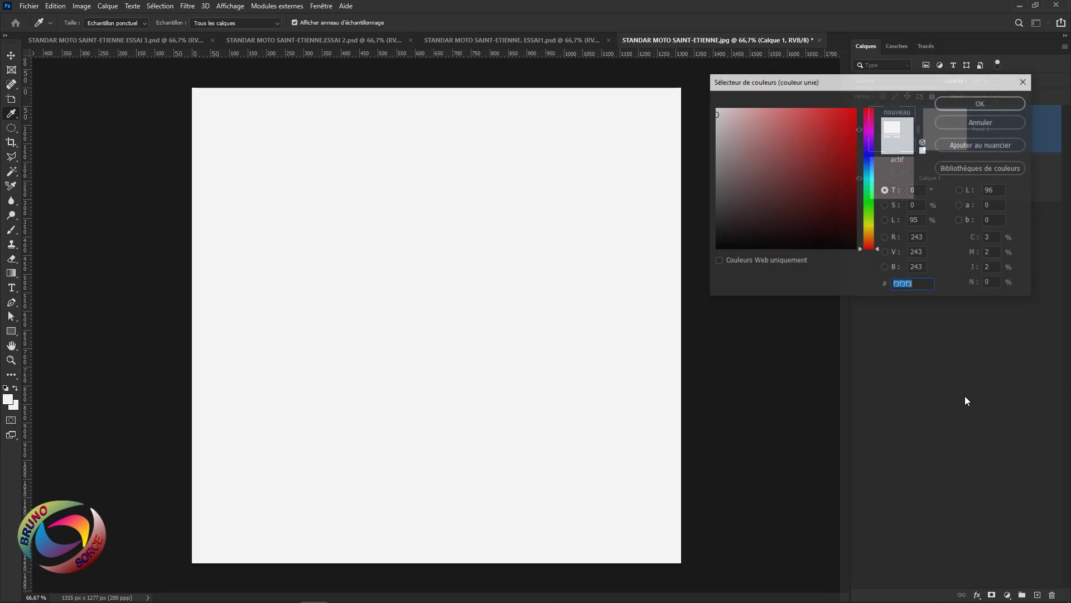
click(852, 249)
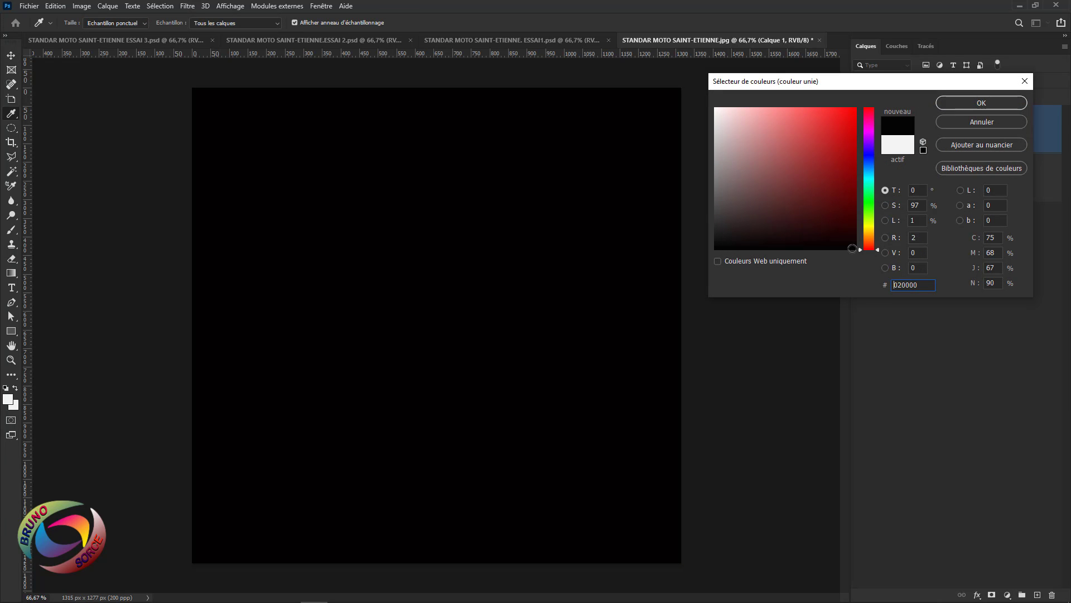
click(854, 255)
click(981, 103)
key(v)
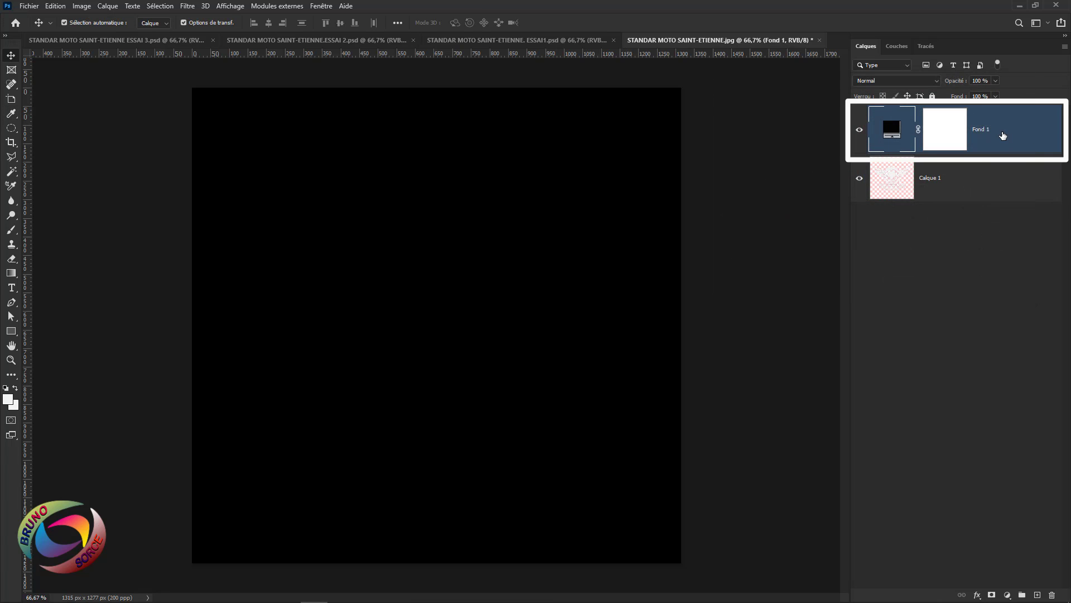
drag(999, 136, 999, 213)
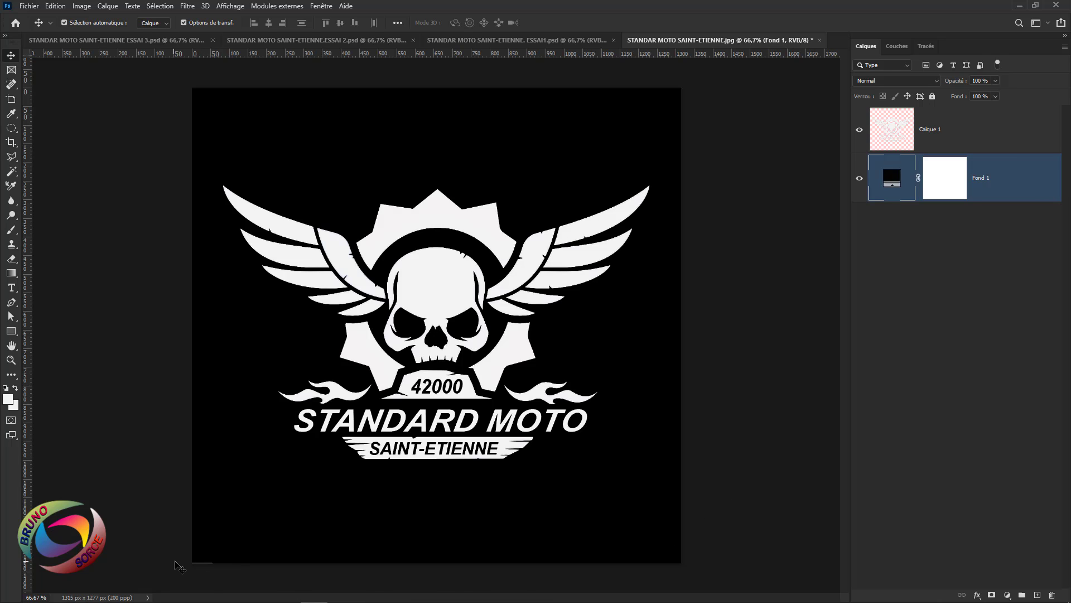
Step: Erase the stray pixels around the logo on Calque 1 with the Eraser tool and rename the layer LOGO OR
click(998, 133)
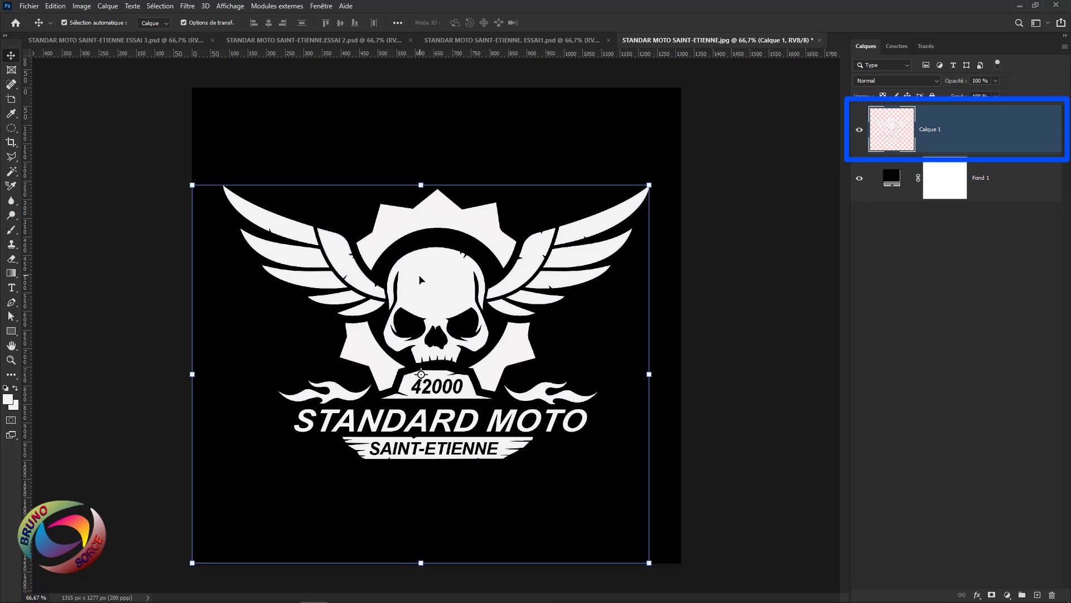
click(13, 259)
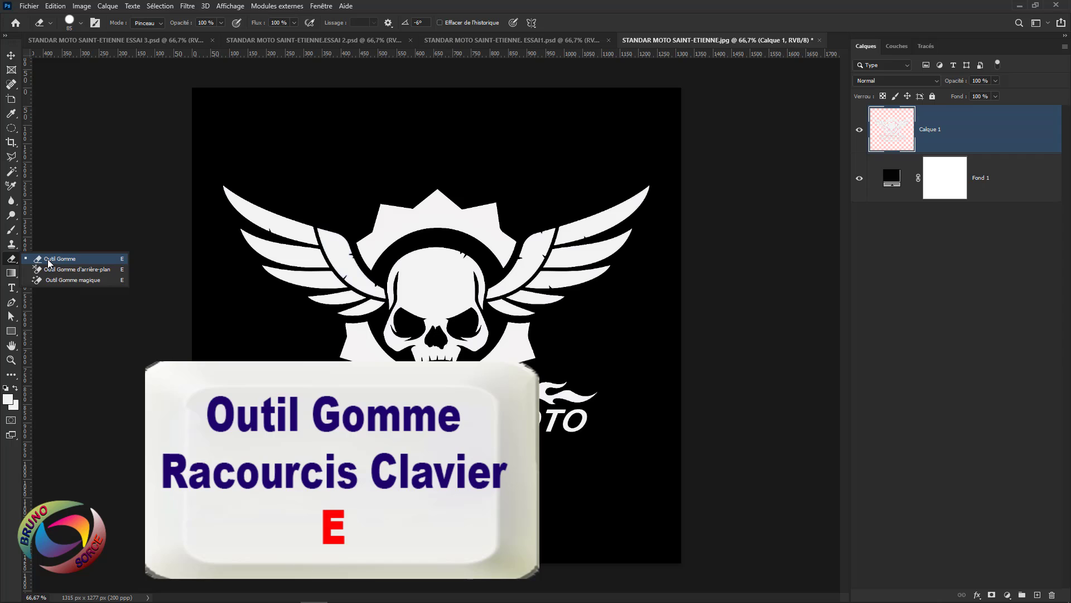
click(48, 259)
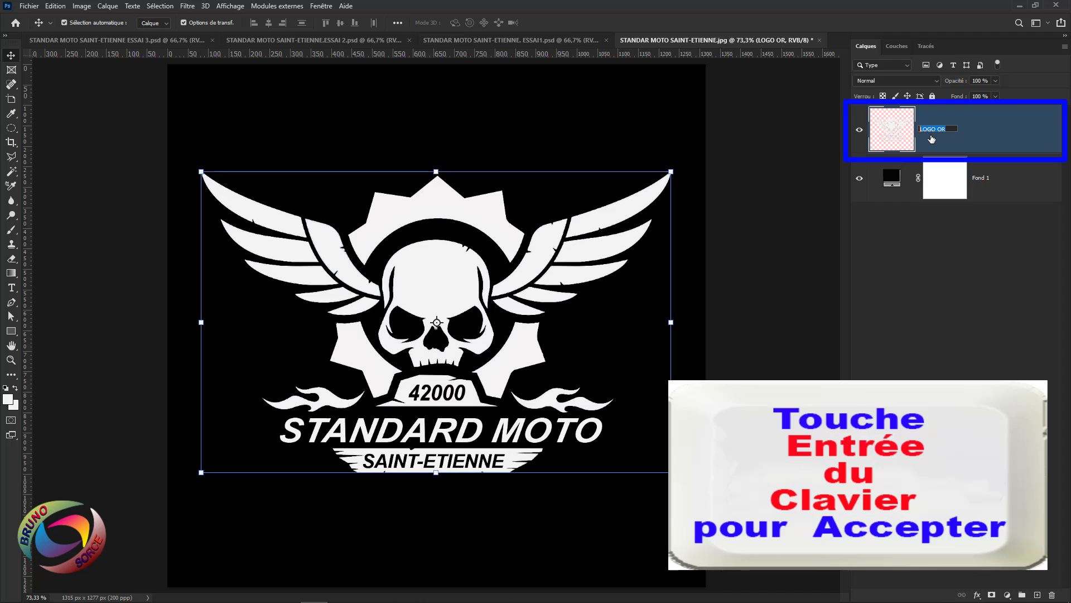
key(Return)
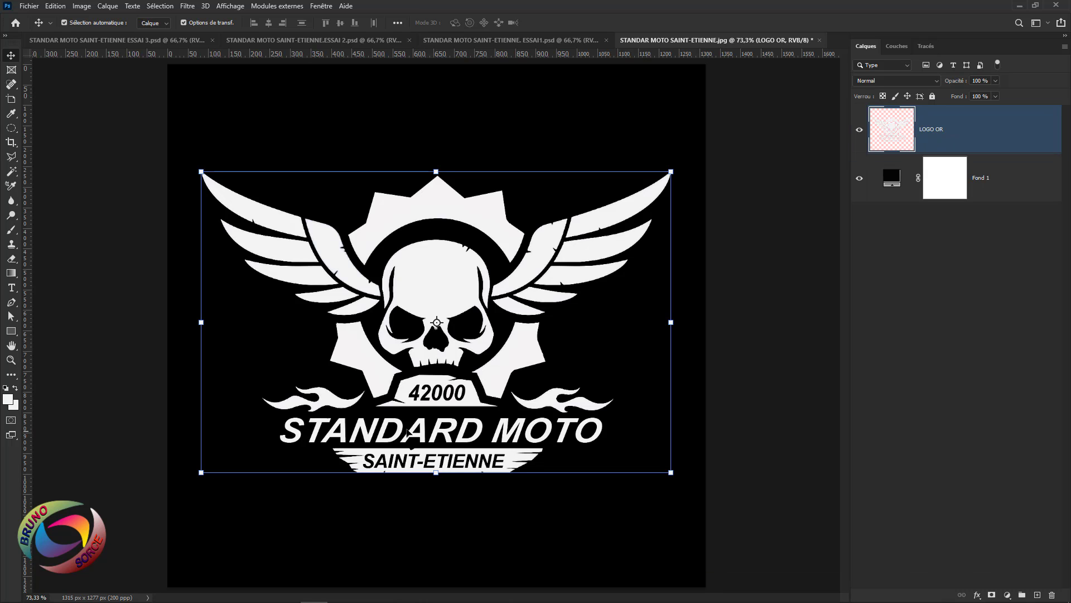
Step: Paint over the 42000 number on the plaque under the skull with the Brush tool in colour f3f3f3
scroll(477, 408, up, 5)
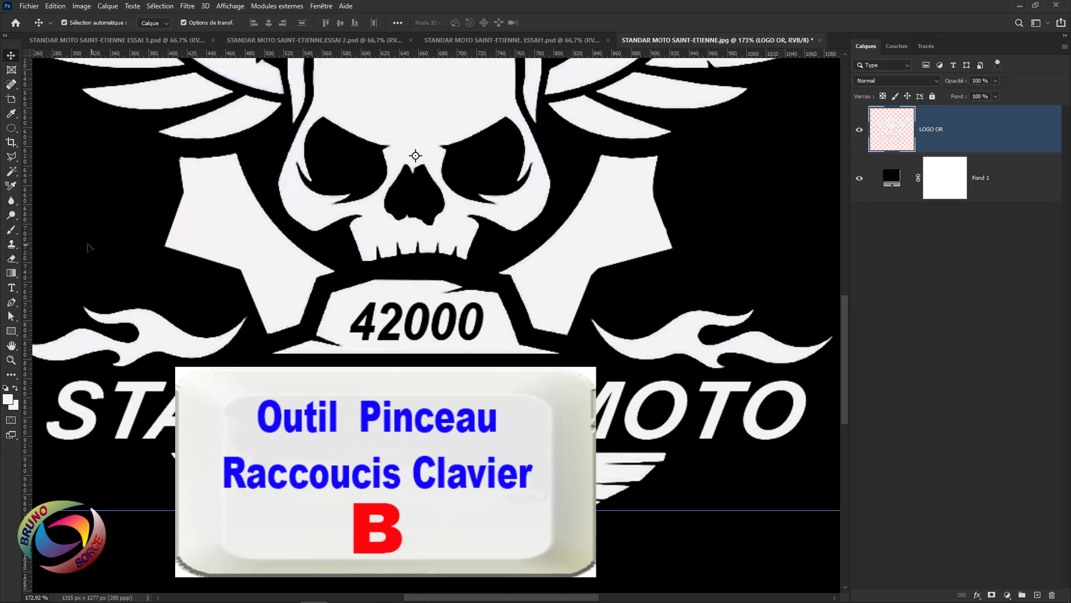
click(10, 230)
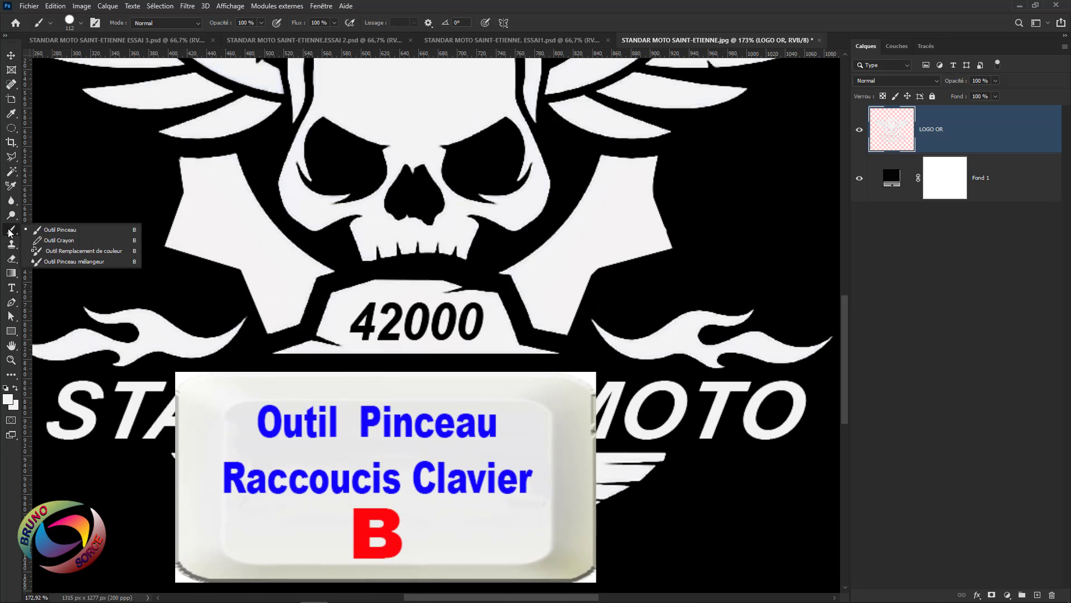
click(52, 230)
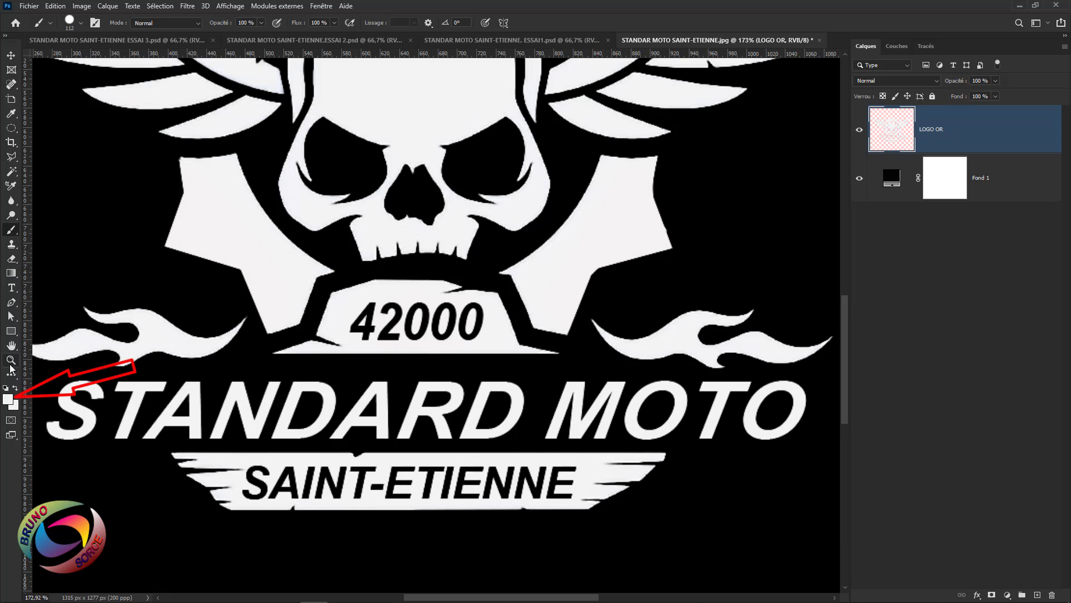
click(8, 400)
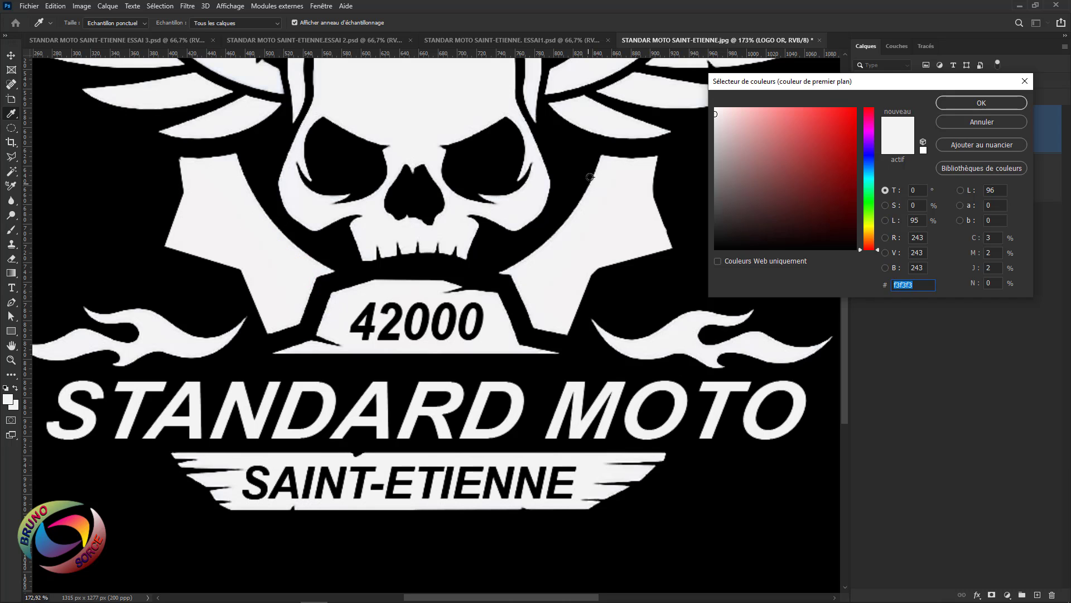
click(1003, 103)
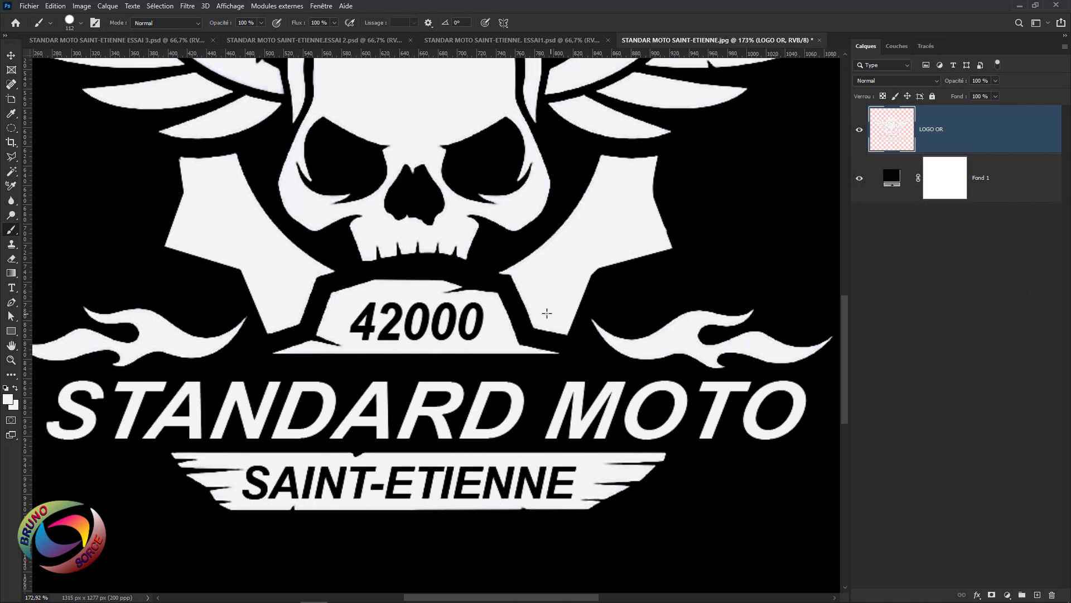
key(b)
drag(481, 318, 432, 328)
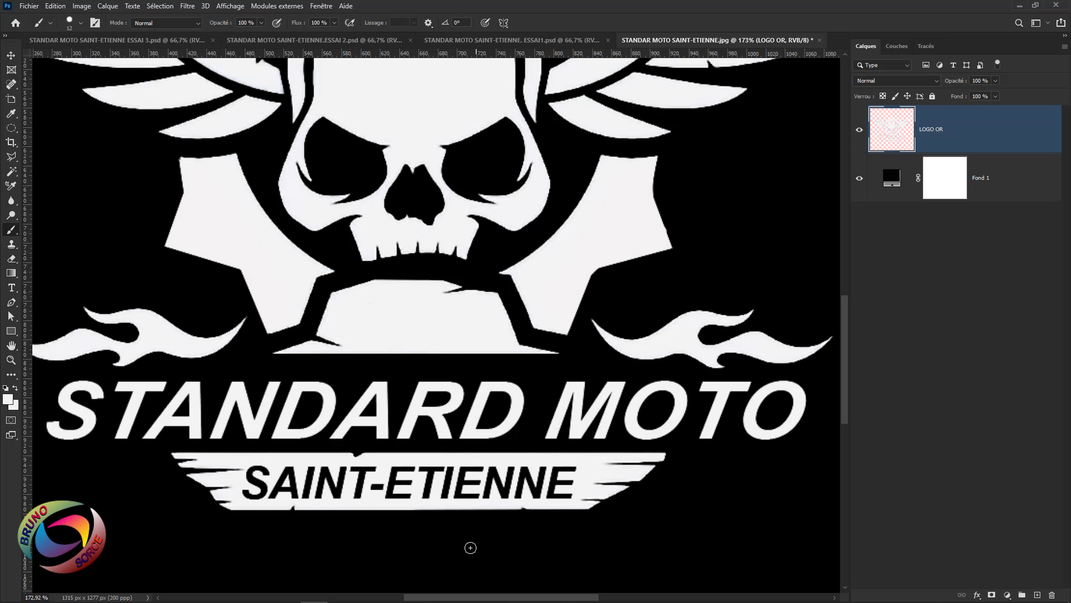
Step: Paint over the SAINT-ETIENNE lettering on the lower banner with the same light brush colour
scroll(379, 495, up, 3)
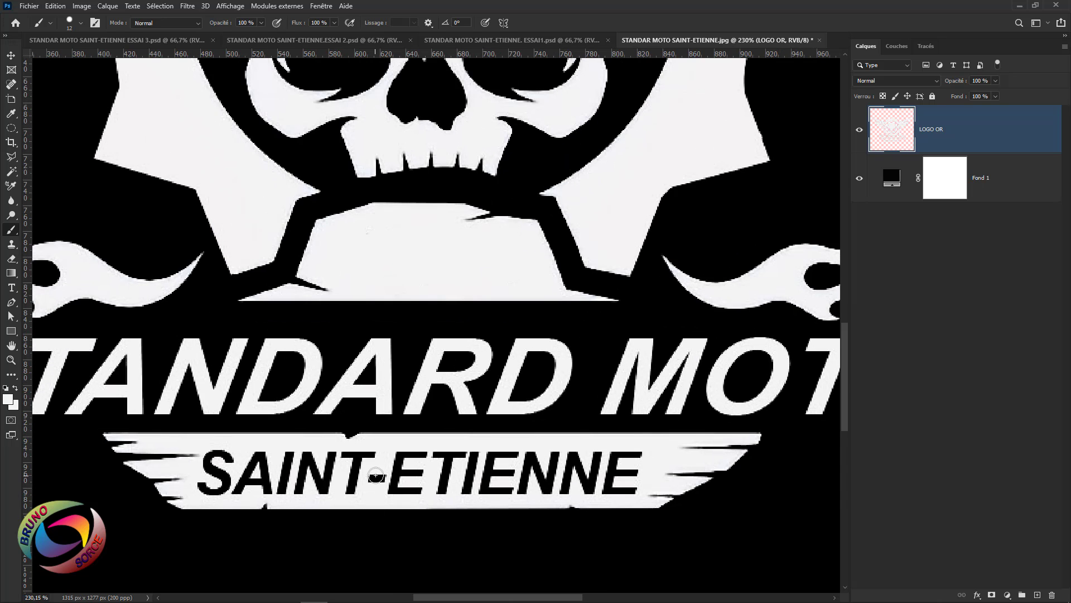
drag(376, 455, 218, 457)
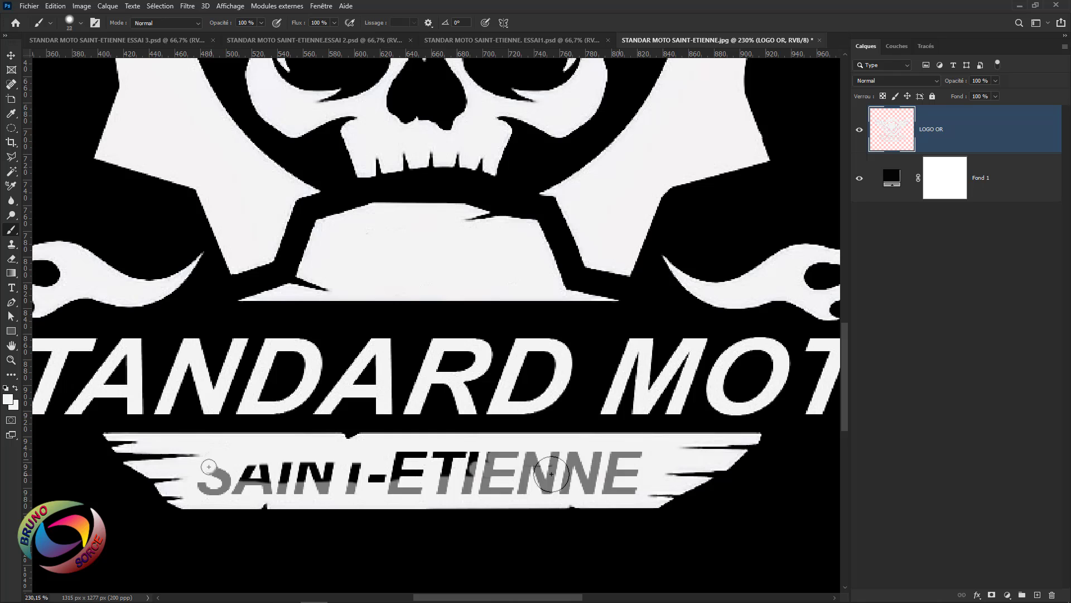
drag(551, 474, 239, 472)
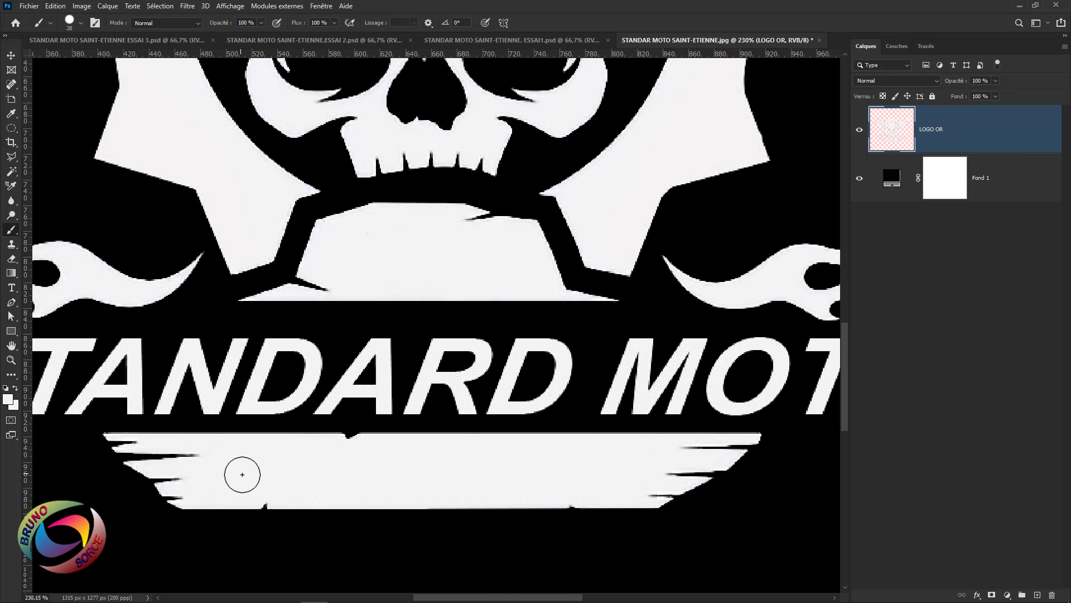
Step: Erase the original STANDARD MOTO lettering from the LOGO OR layer with the Eraser tool
scroll(455, 415, down, 4)
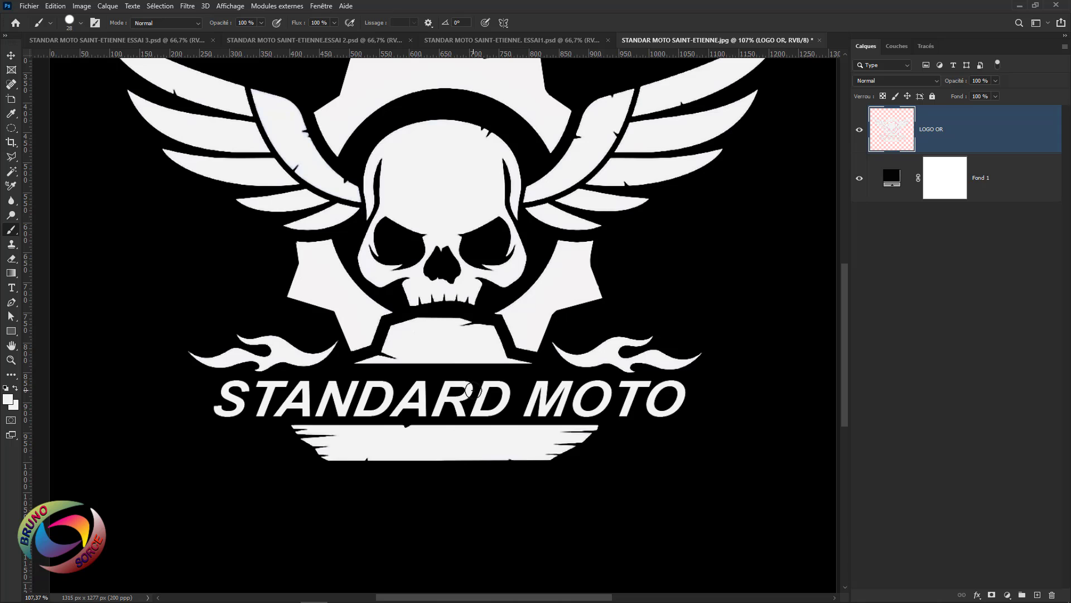
key(e)
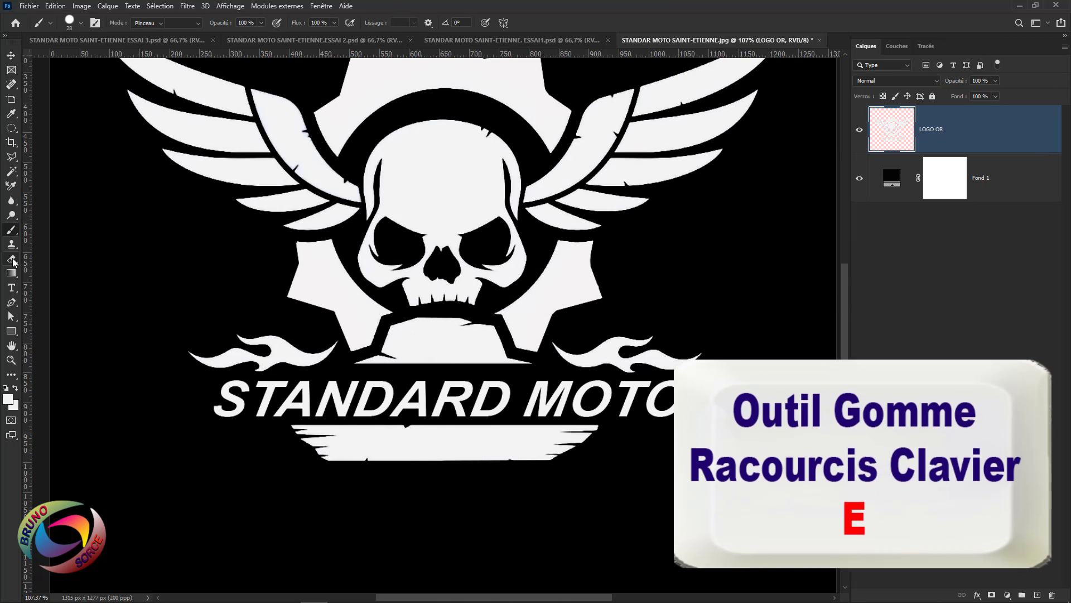
click(12, 258)
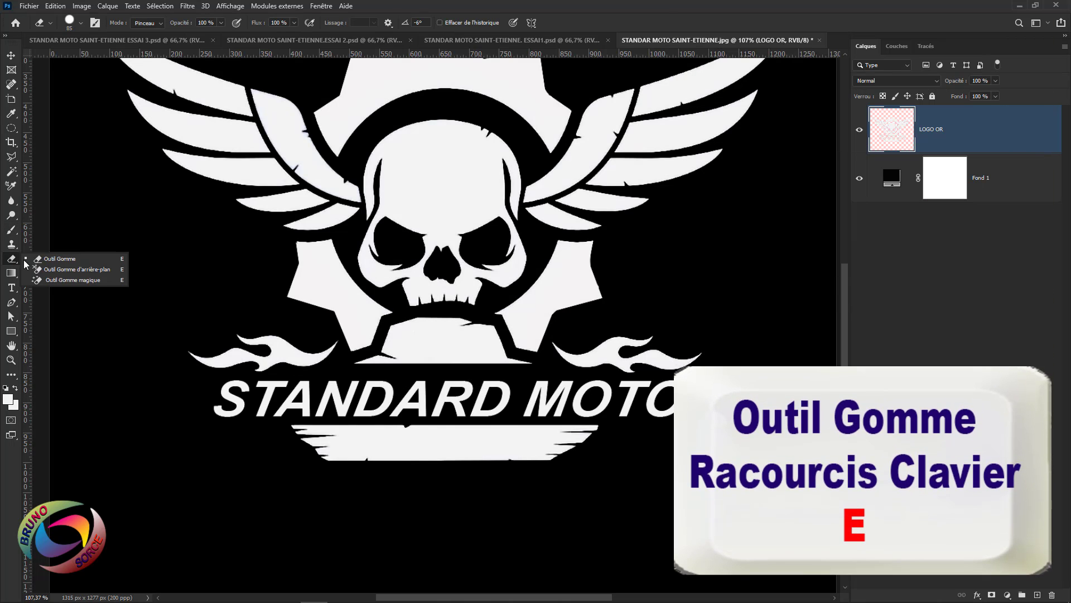
click(64, 258)
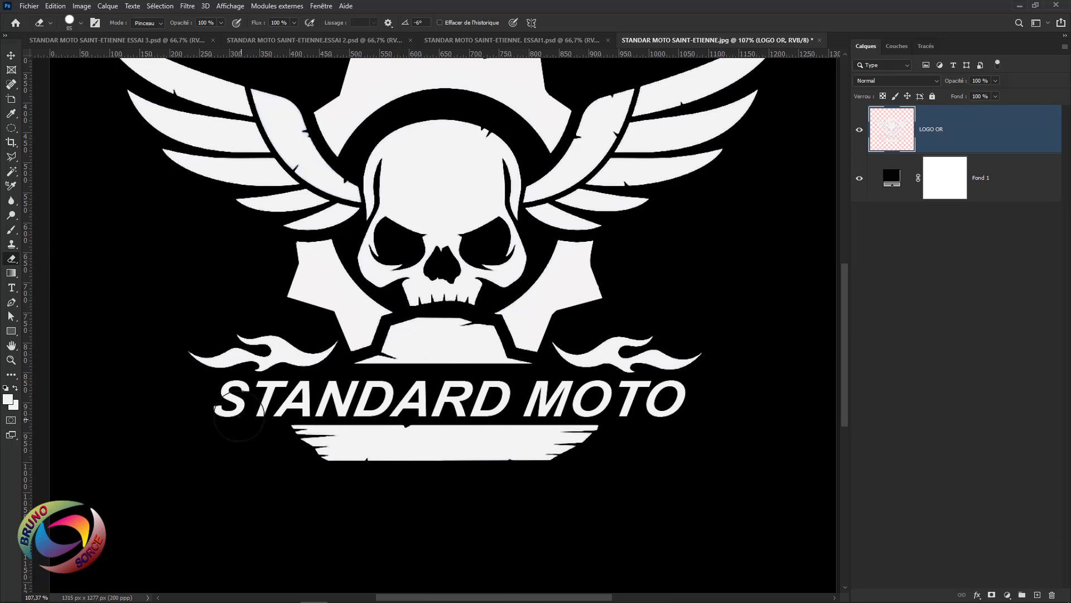
mouse_move(217, 421)
mouse_down()
mouse_move(207, 424)
mouse_move(220, 387)
mouse_move(670, 391)
mouse_move(645, 411)
mouse_move(536, 402)
mouse_up()
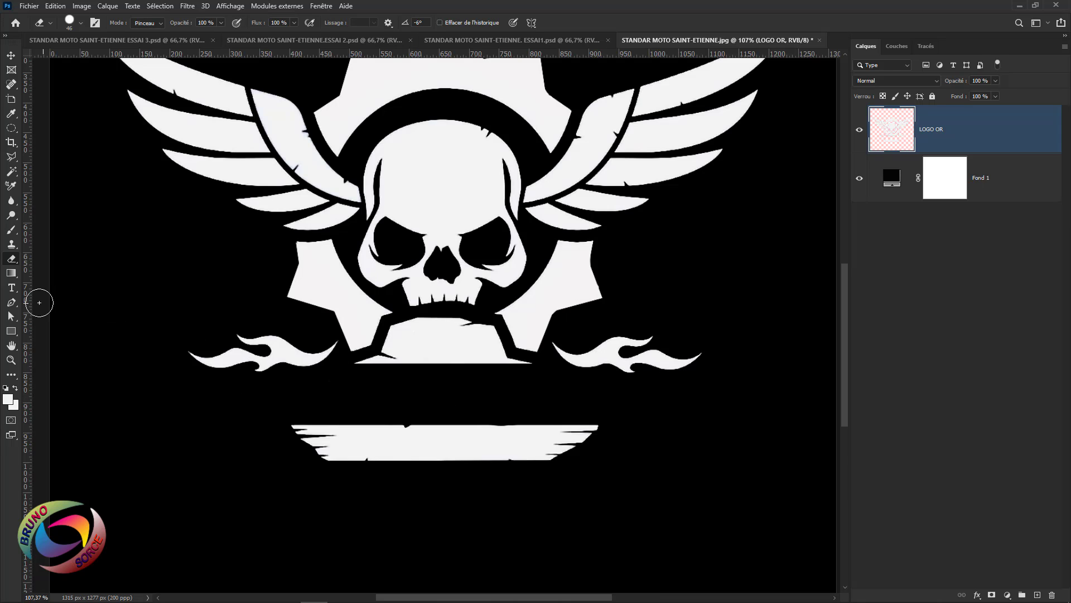
Step: Add the horizontal text STANDARD MOTO in Arial Bold Italic at 39 pt between the flames and the lower banner
click(11, 290)
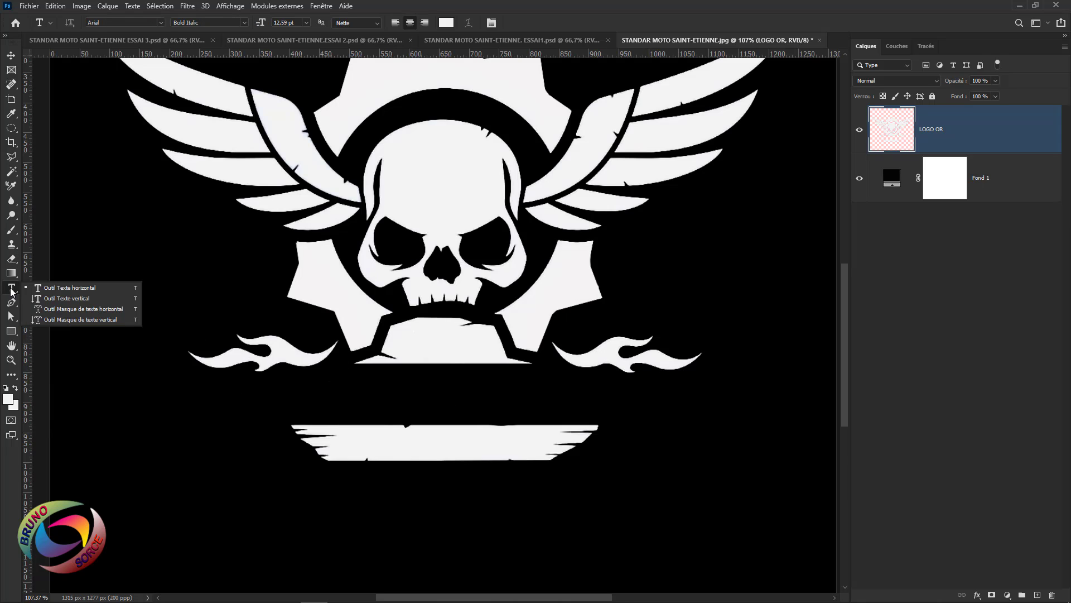
click(67, 287)
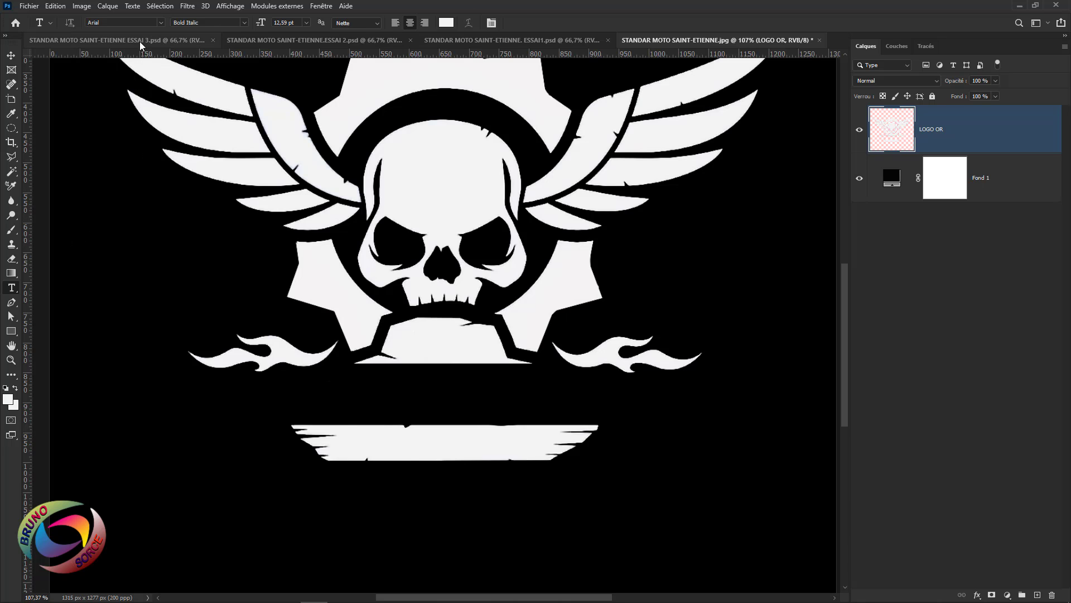
click(161, 23)
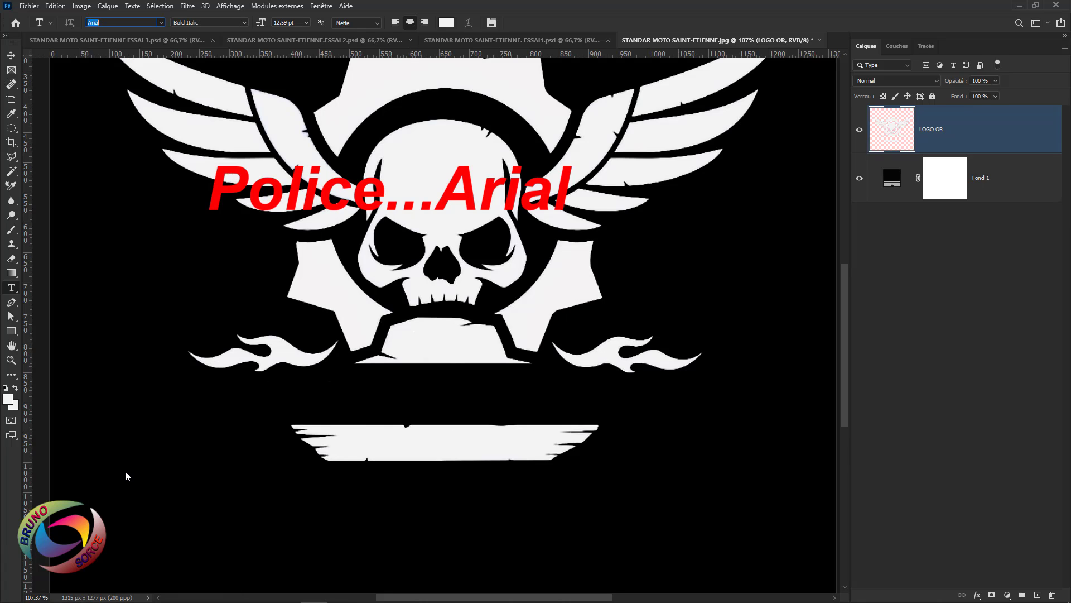
click(126, 469)
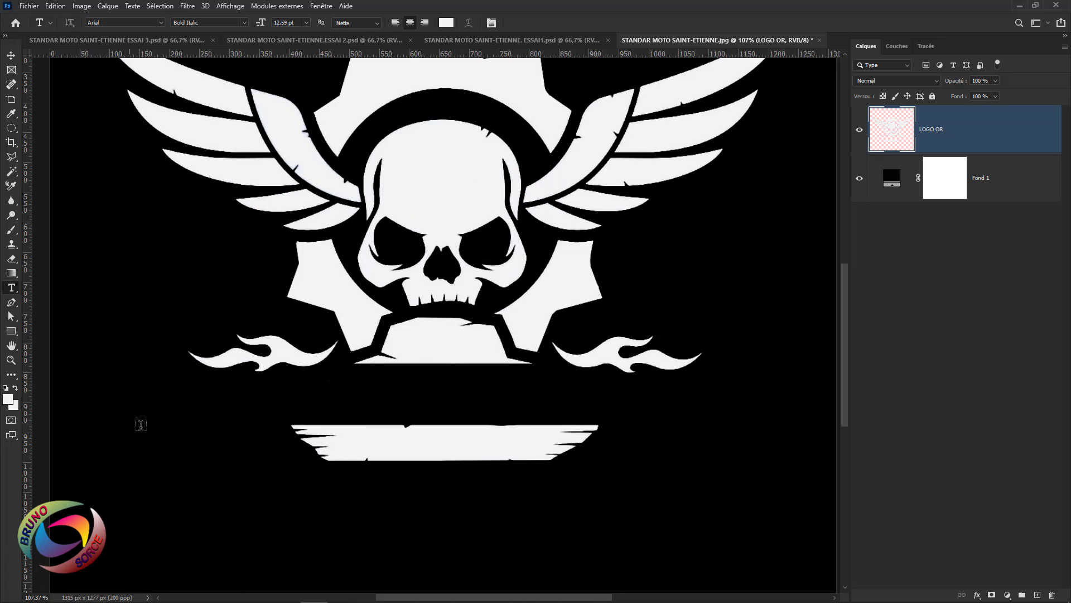
click(245, 23)
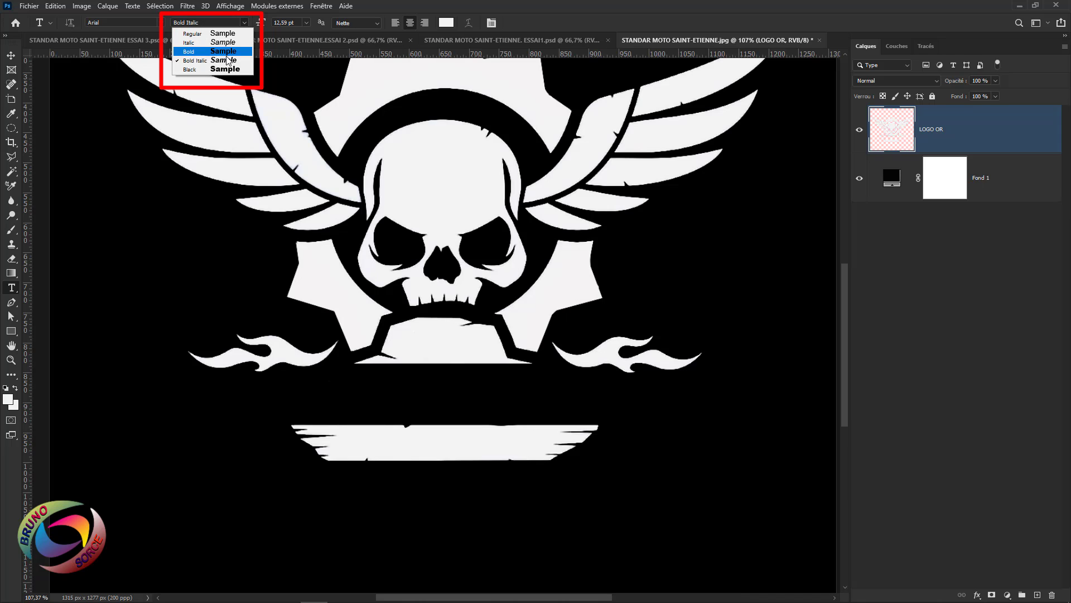
click(322, 23)
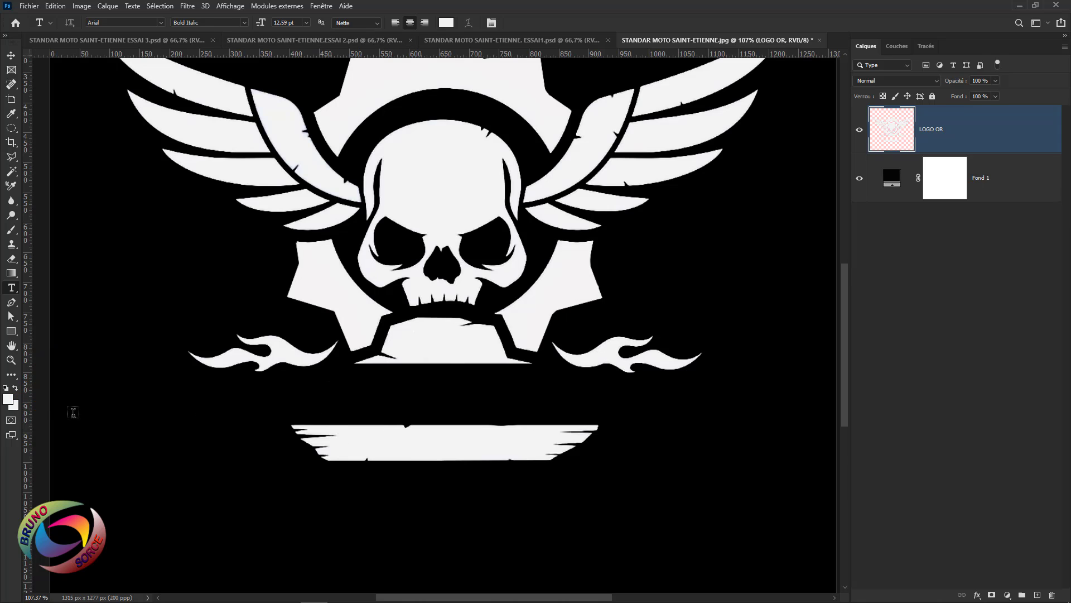
click(296, 402)
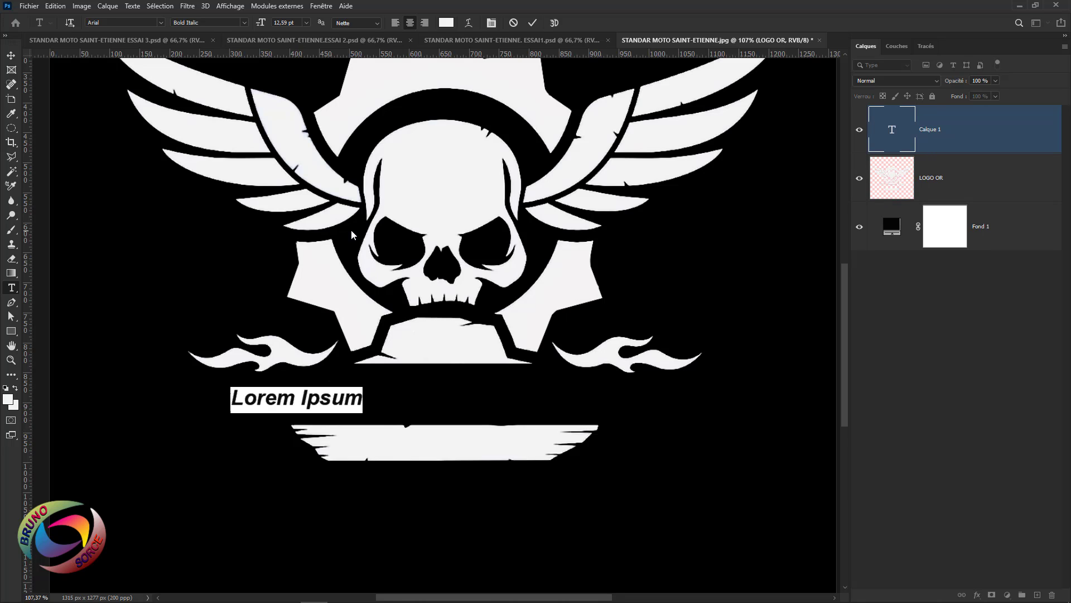
drag(262, 25, 278, 26)
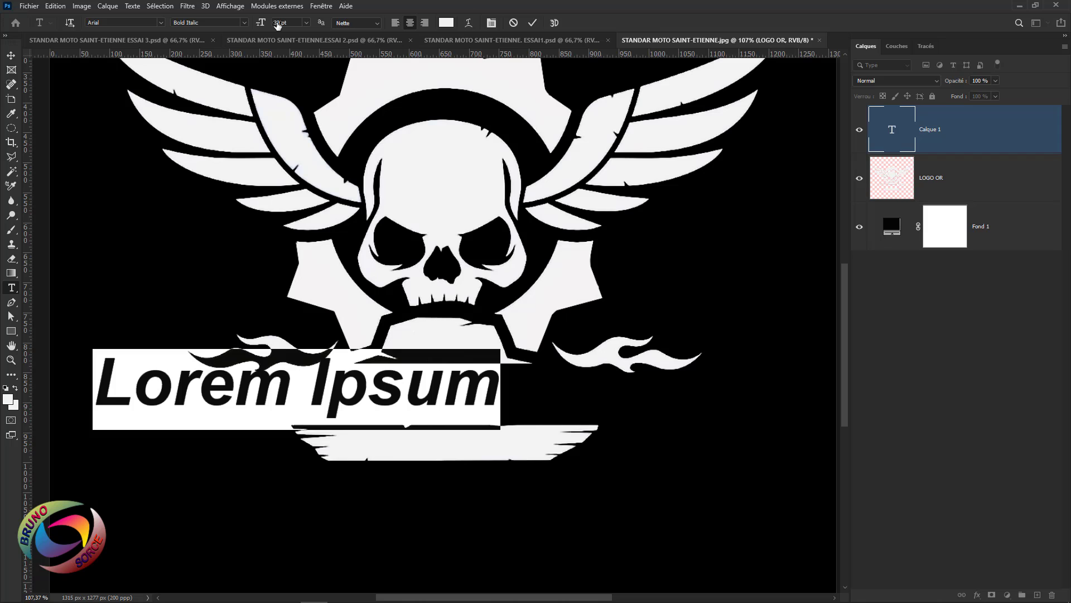
text(STA)
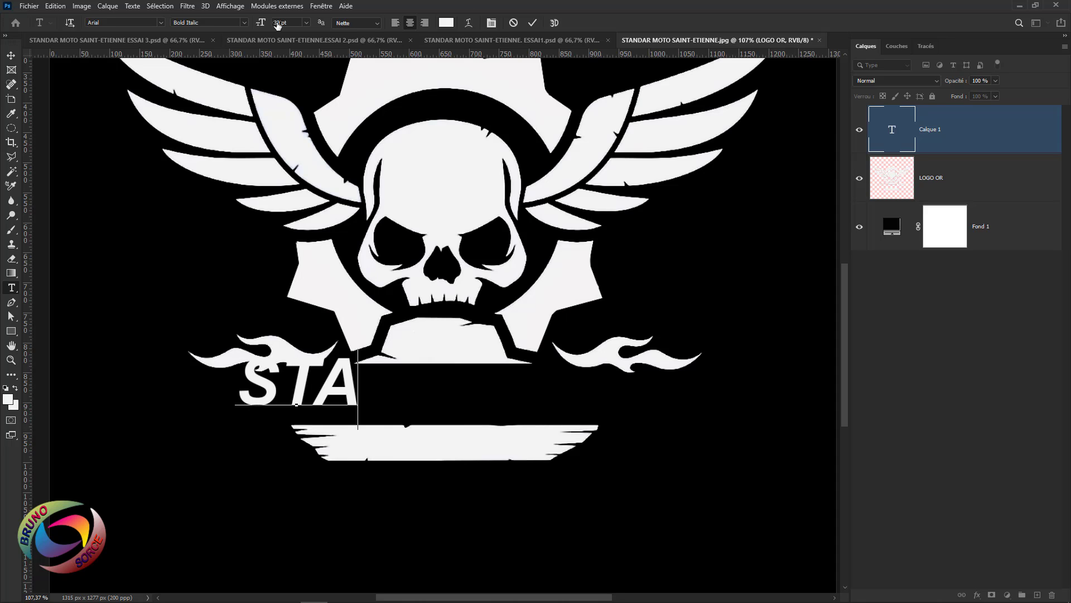
text(NDARD MOTO)
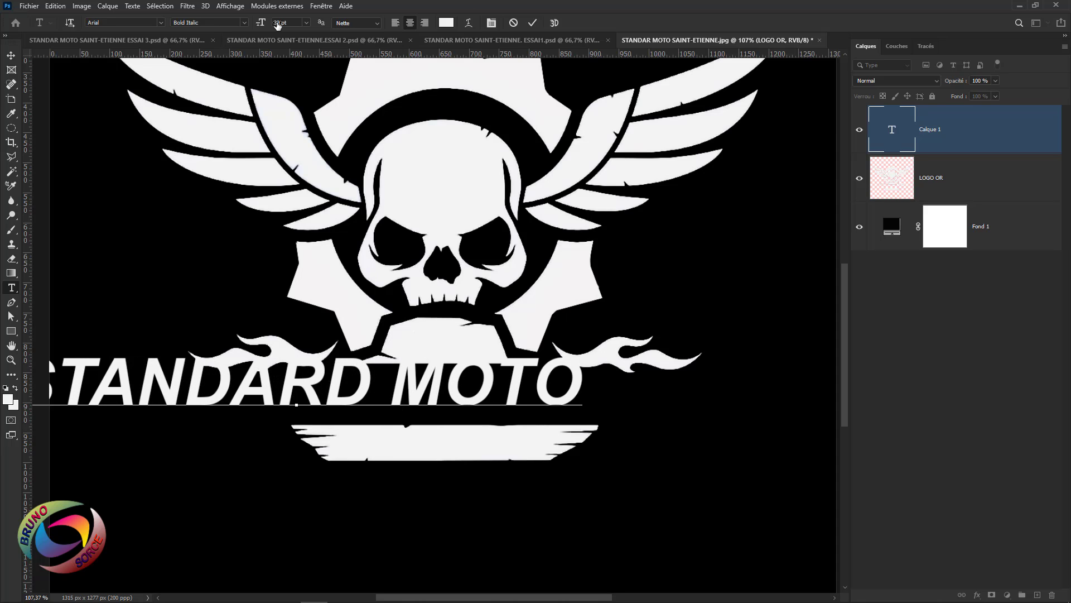
click(533, 25)
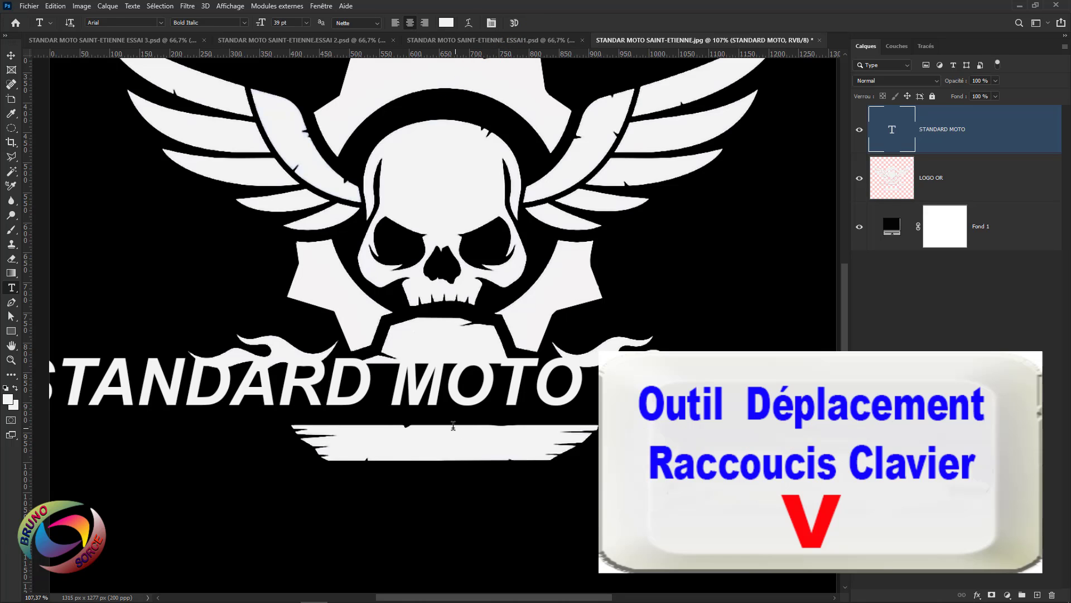
Step: Centre the STANDARD MOTO text between plaque and banner and scale it to about 83% width and 82% height
key(v)
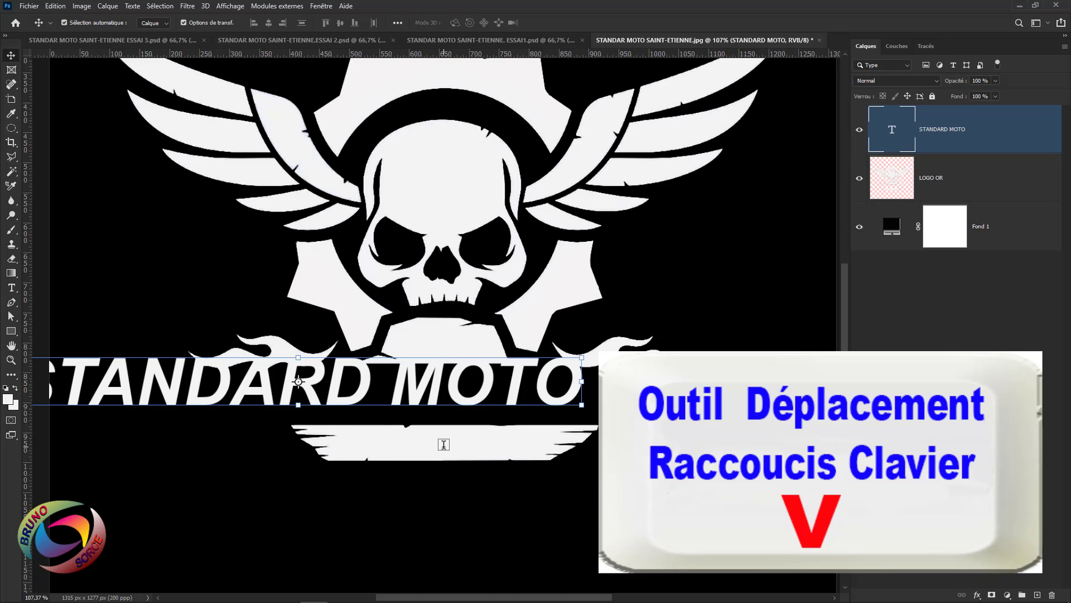
drag(437, 399, 573, 412)
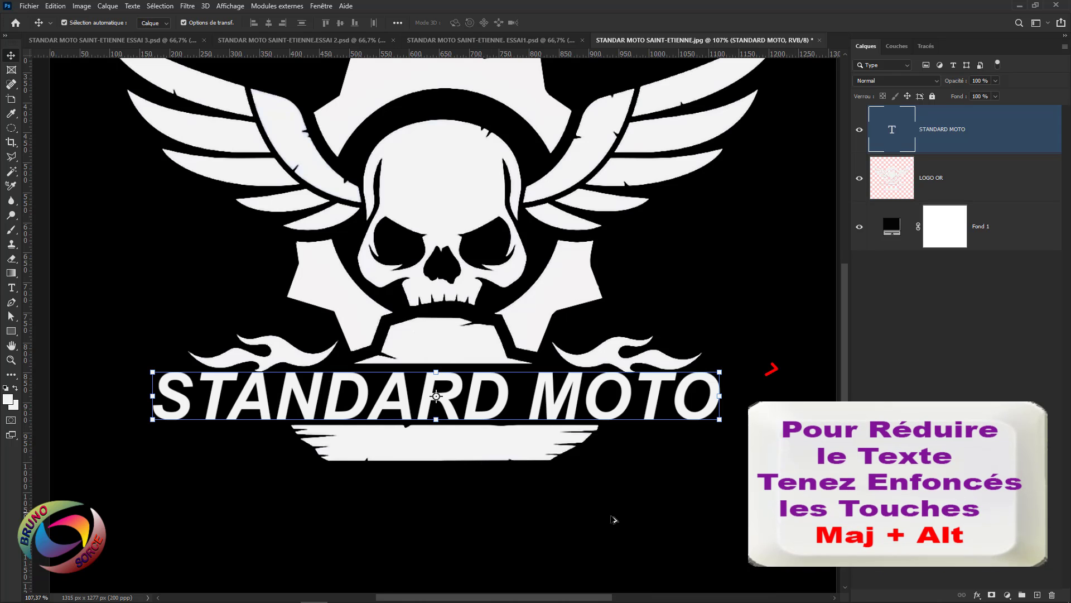
click(719, 397)
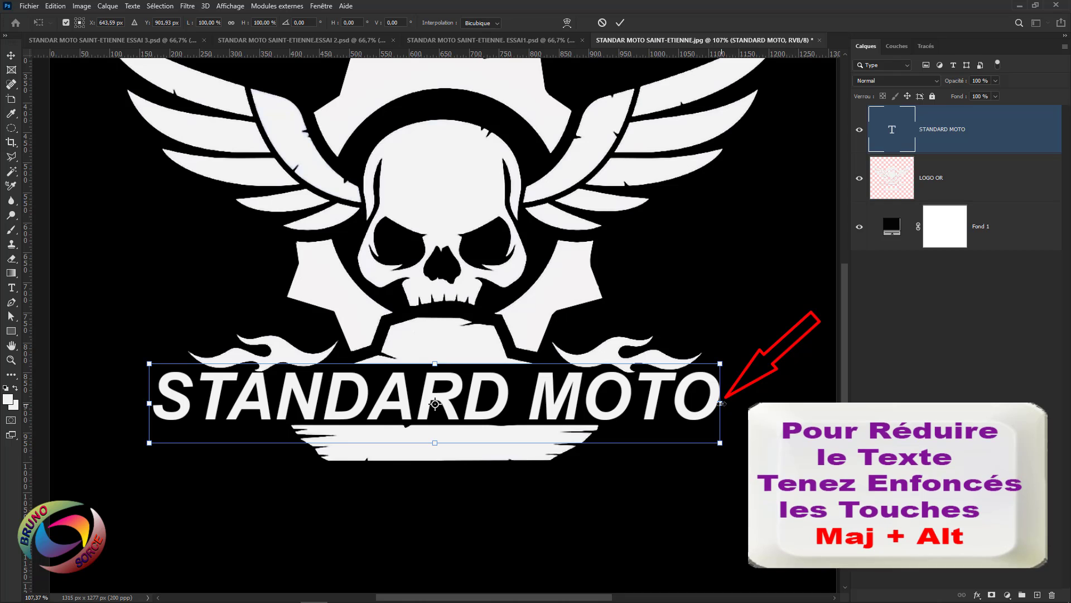
drag(719, 403, 672, 403)
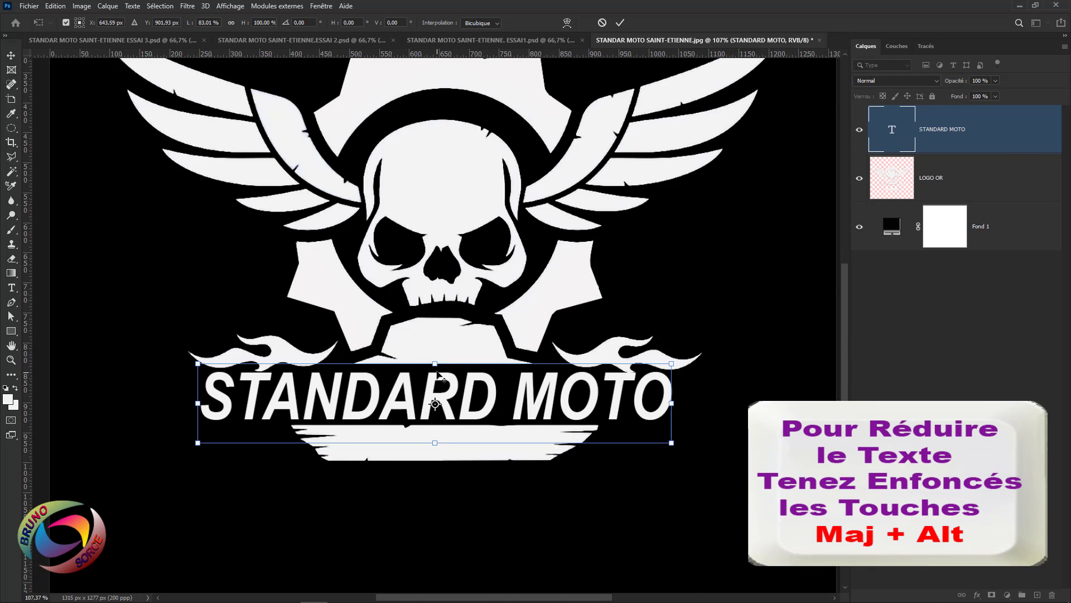
drag(435, 364, 434, 371)
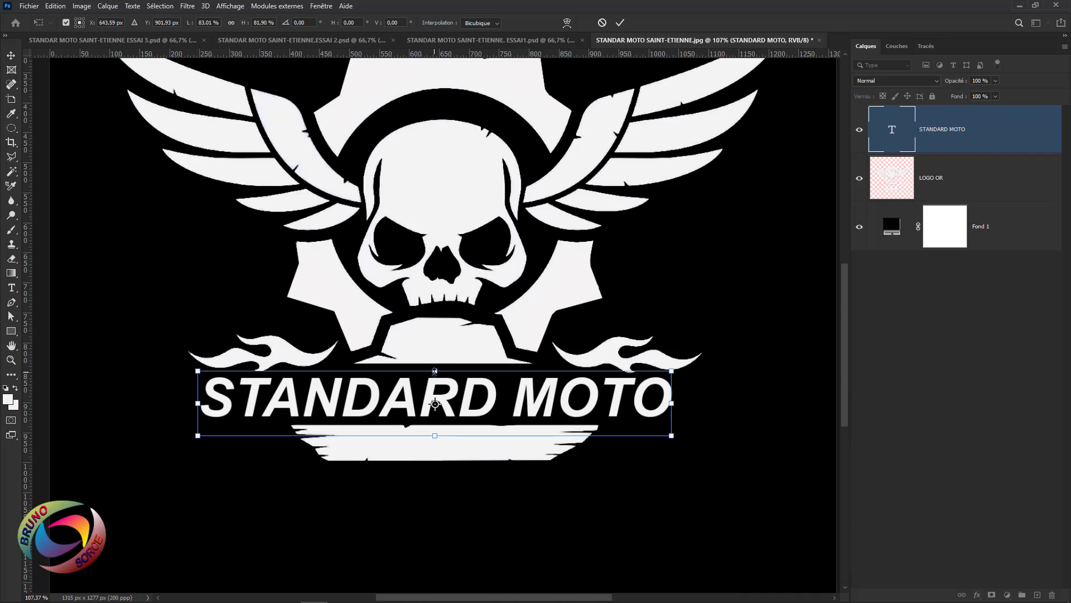
key(Return)
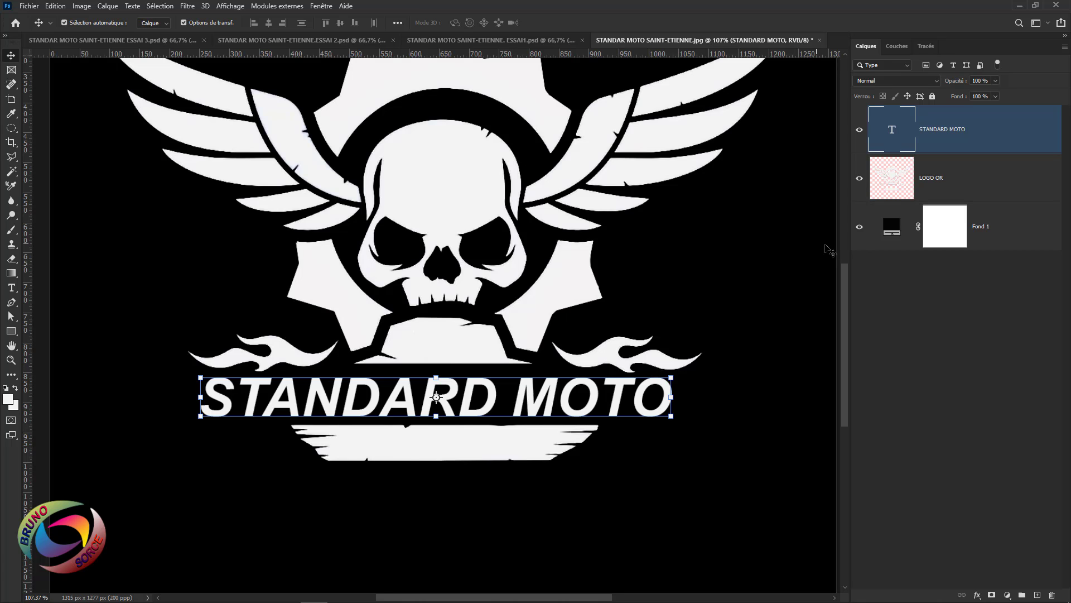
Step: Hide the Fond 1 layer, merge the STANDARD MOTO text into the LOGO OR layer, and show Fond 1 again
click(860, 226)
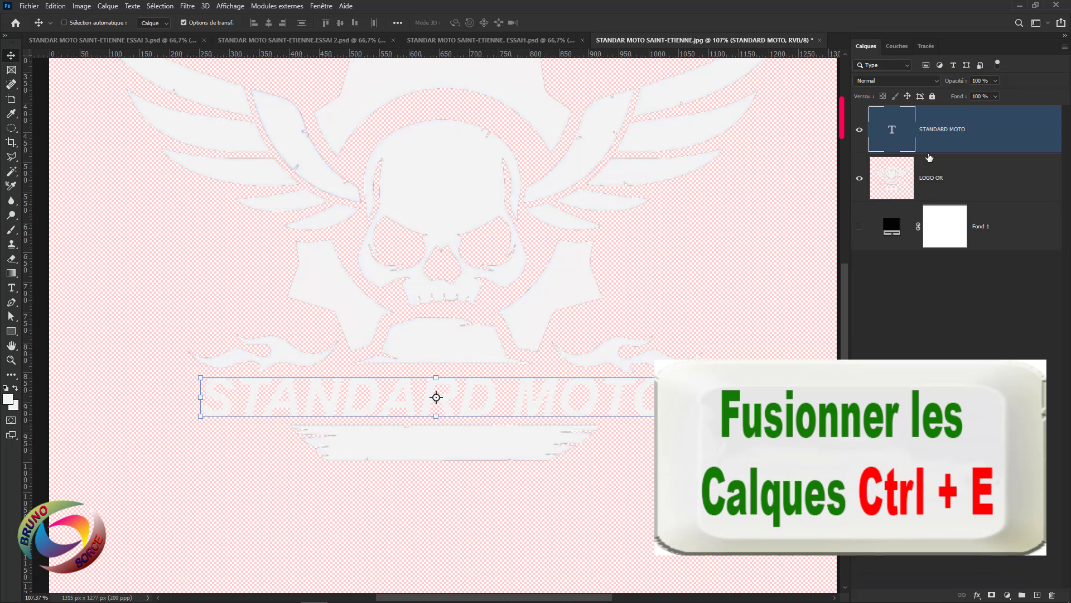
key(ctrl+e)
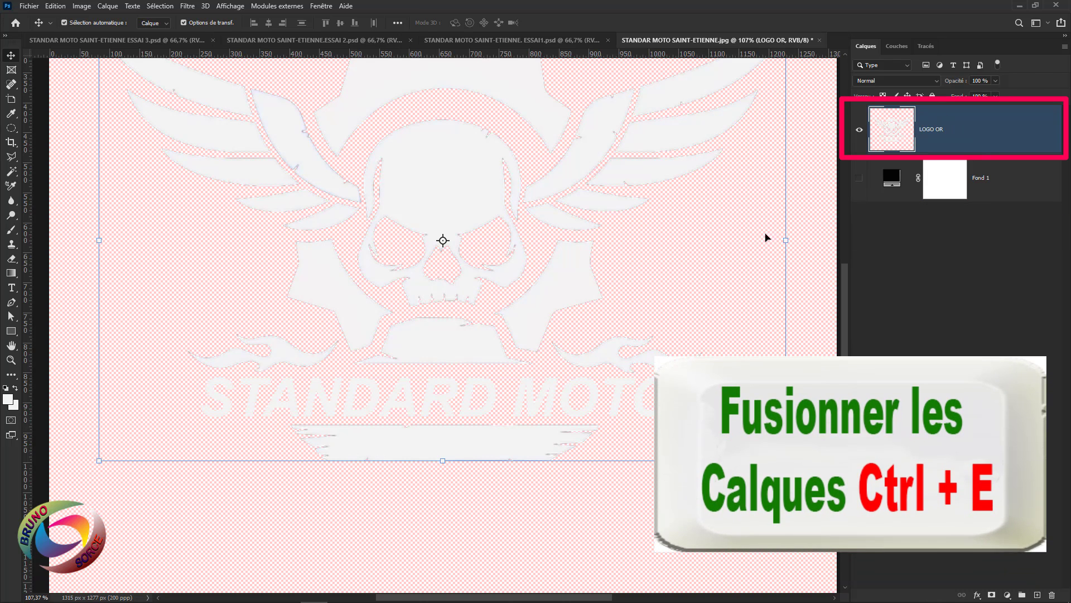
scroll(617, 323, down, 3)
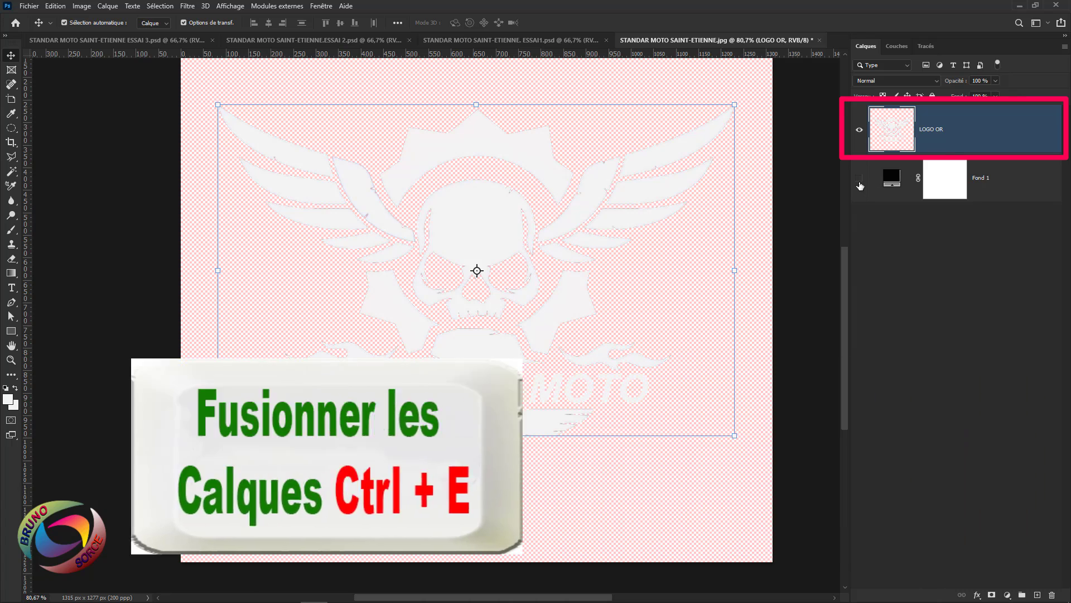
click(859, 178)
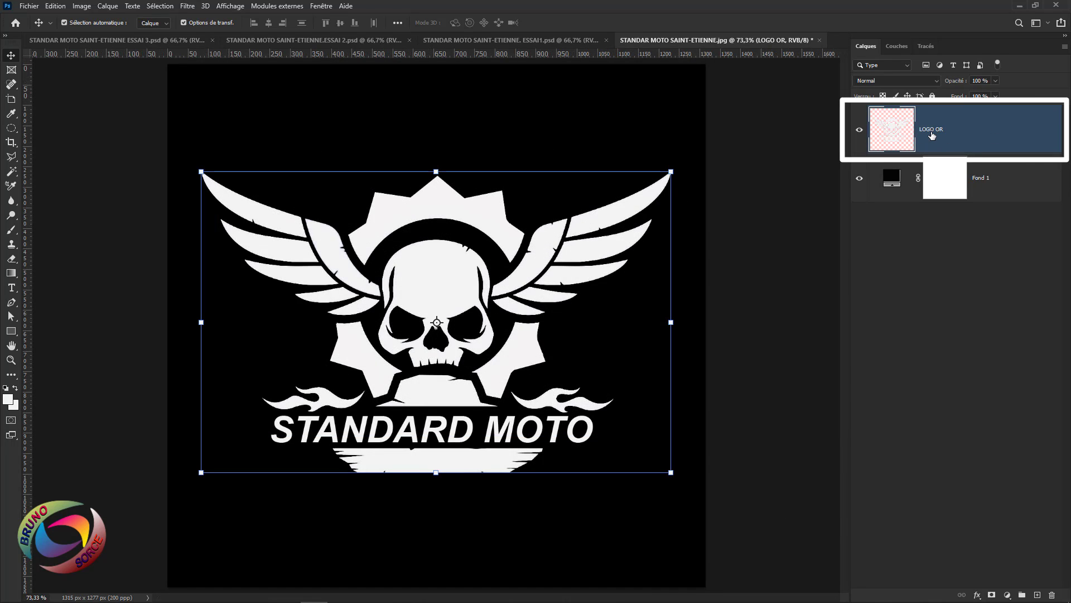
Step: Add the horizontal text SAINT-ETIENNE in Arial Bold Italic at 39 pt below the lower banner
scroll(457, 433, up, 4)
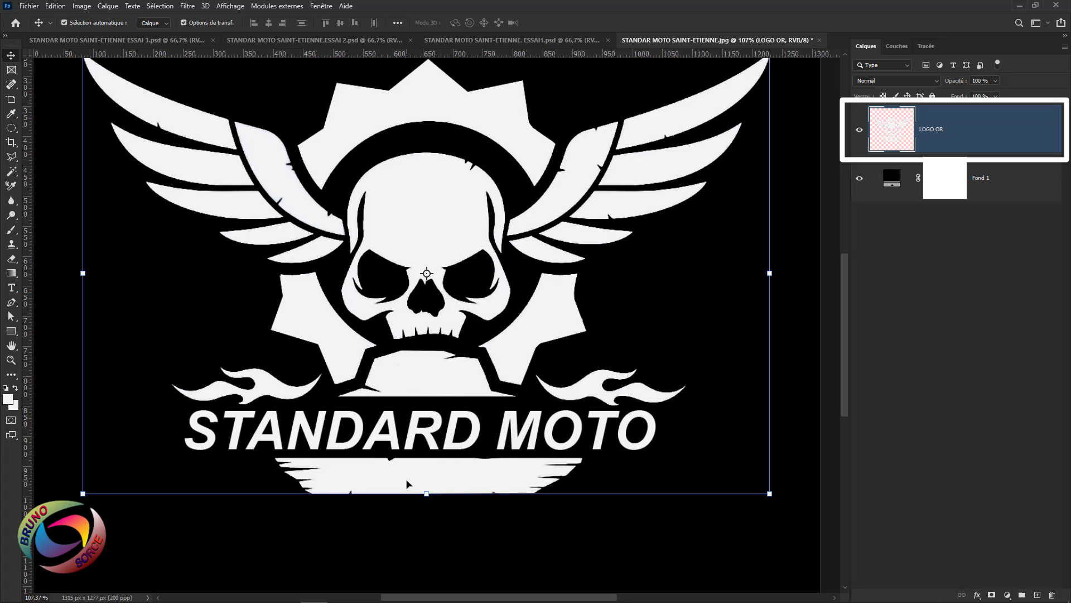
click(11, 288)
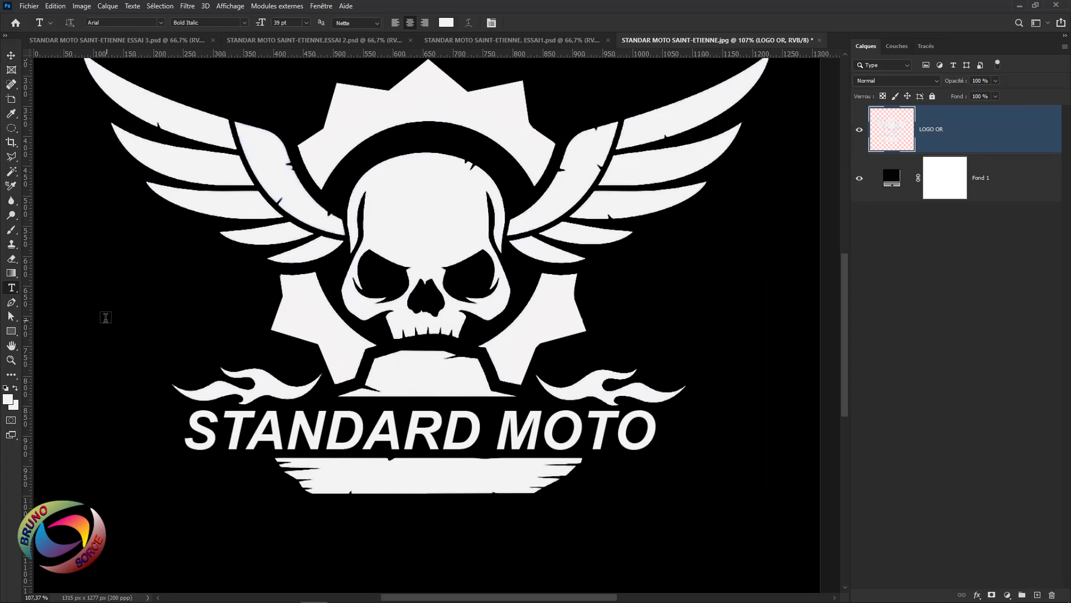
right_click(11, 290)
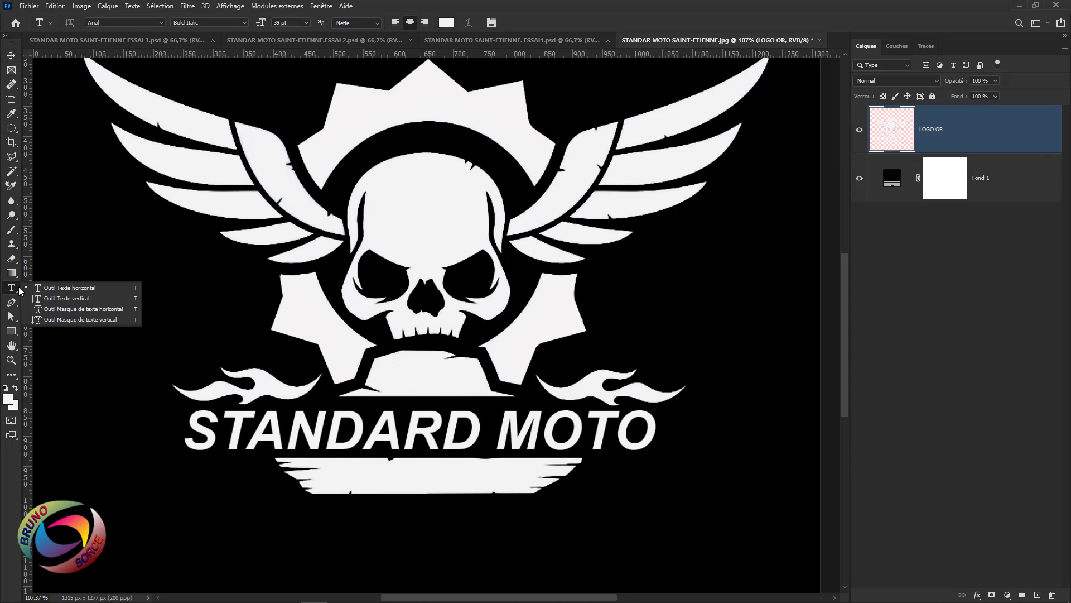
click(60, 289)
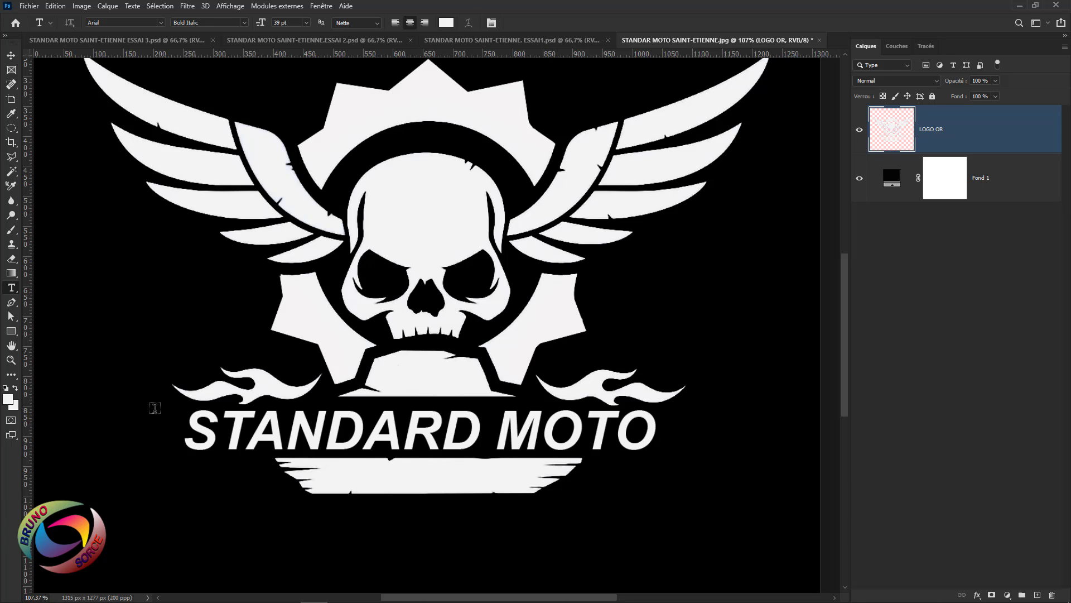
click(340, 538)
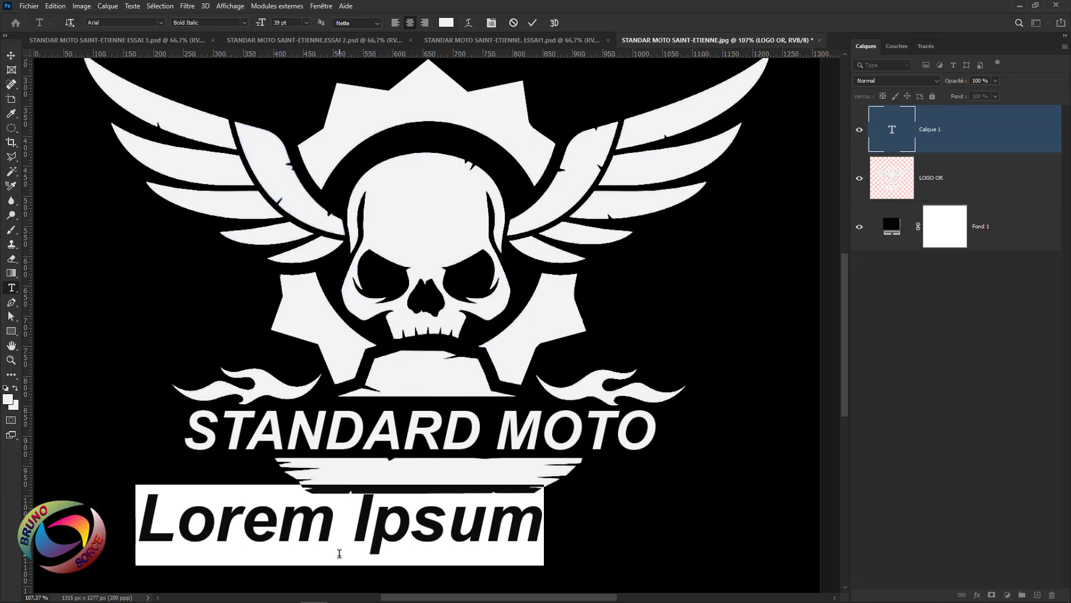
text(SAINT-ETIENNE)
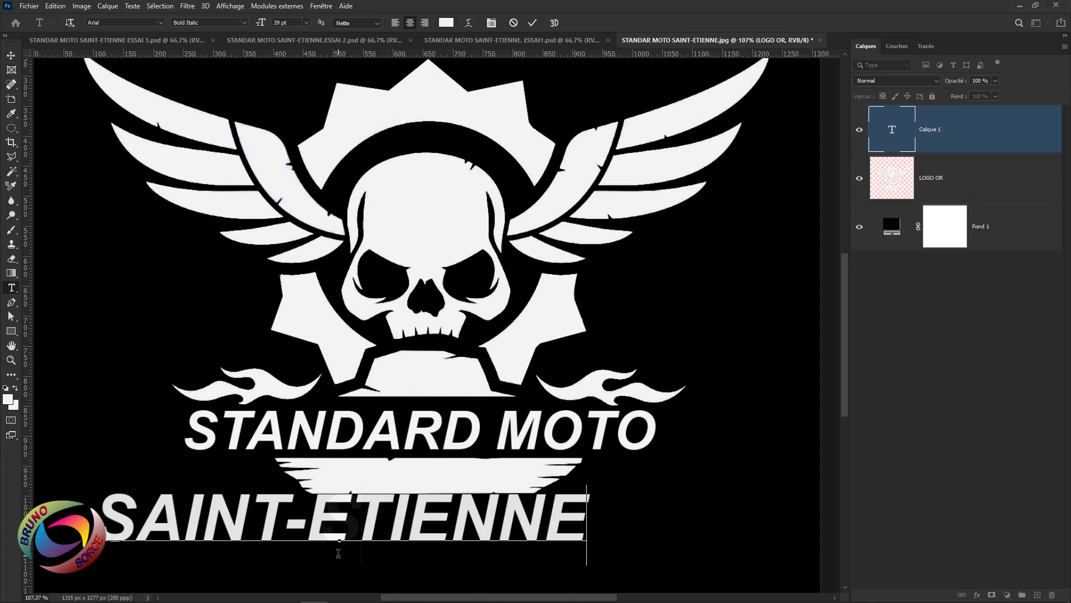
click(534, 24)
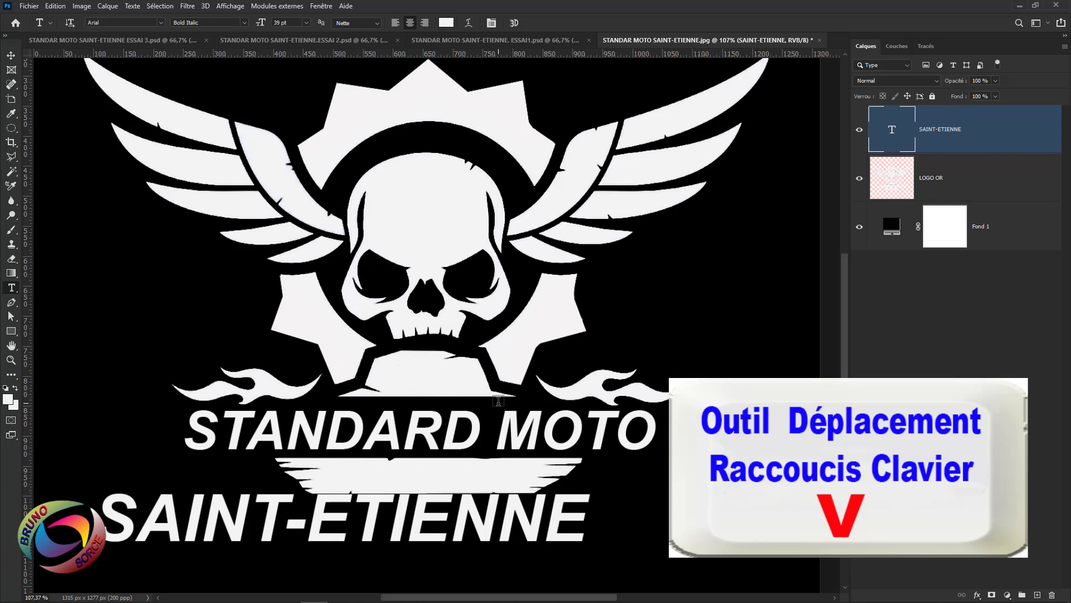
Step: Give the SAINT-ETIENNE text layer a near-black Color Overlay (020000) in normal blending mode at 100% opacity
key(v)
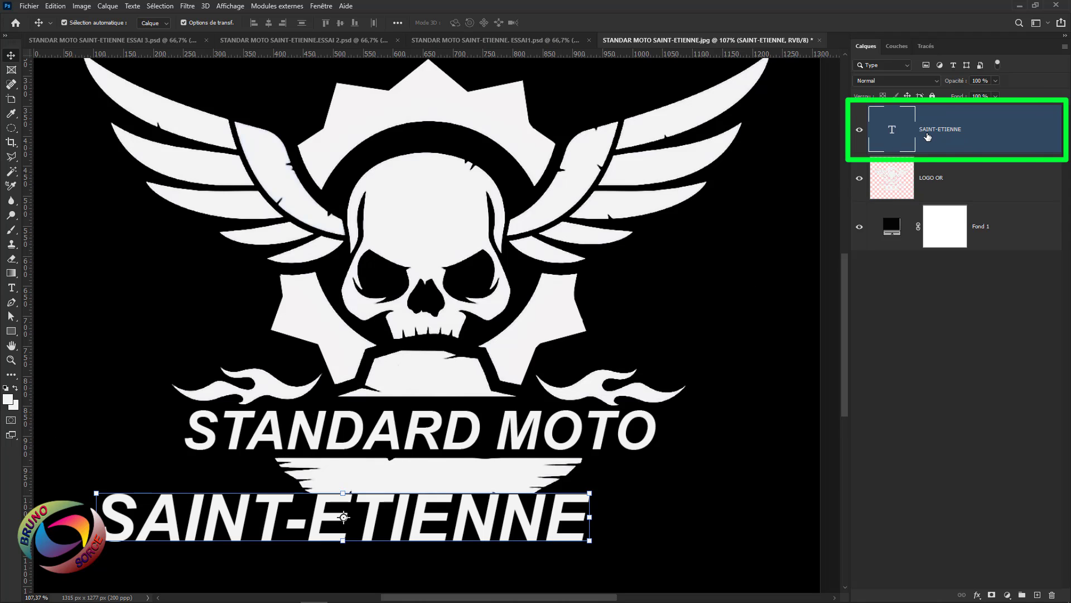
double_click(1032, 135)
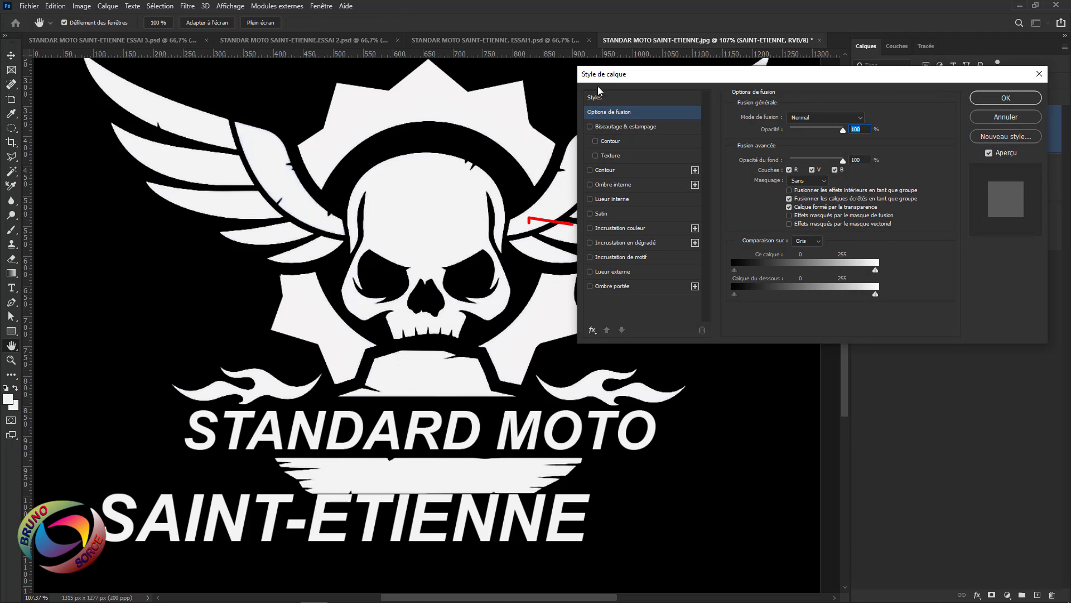
click(626, 229)
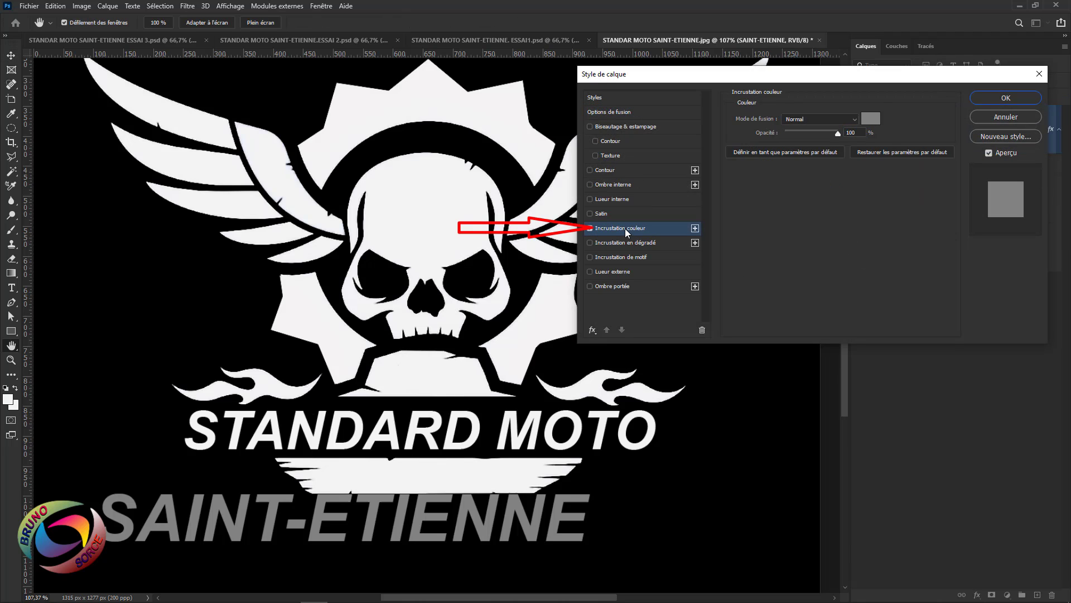
click(870, 119)
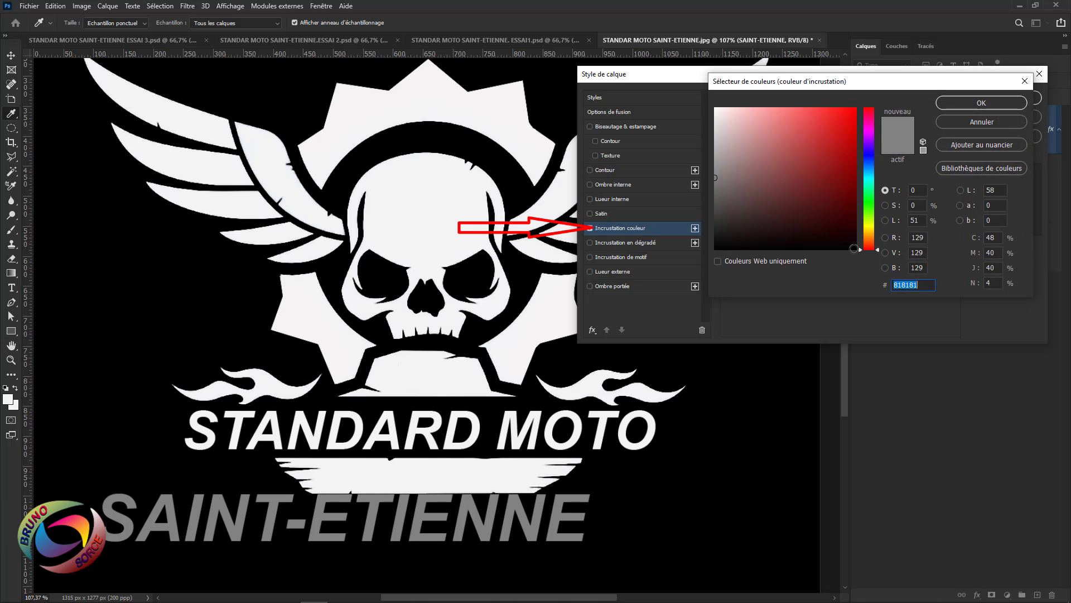
click(854, 249)
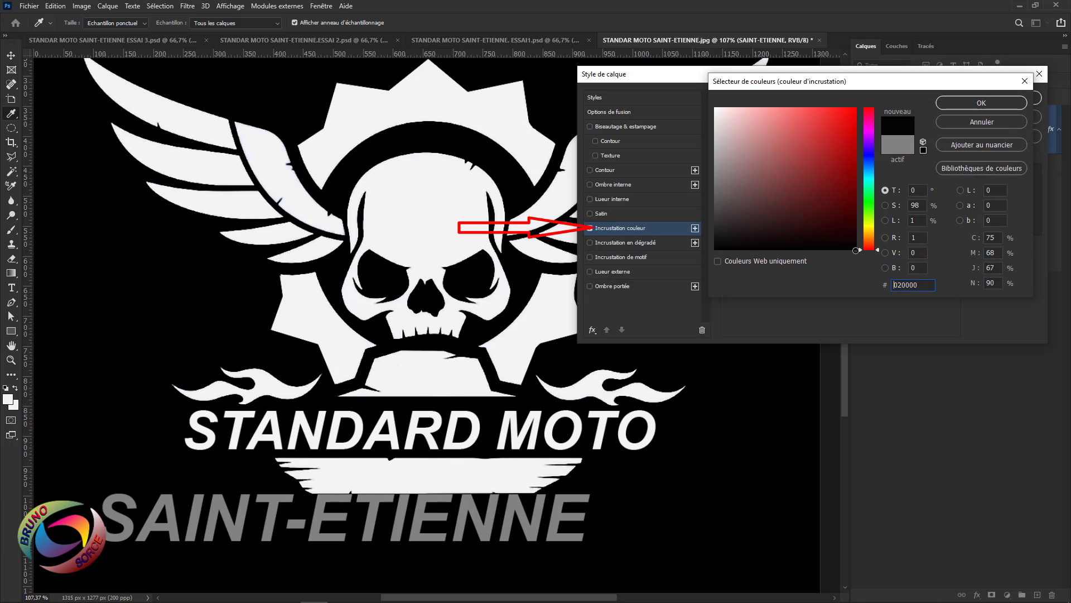
click(970, 102)
click(968, 99)
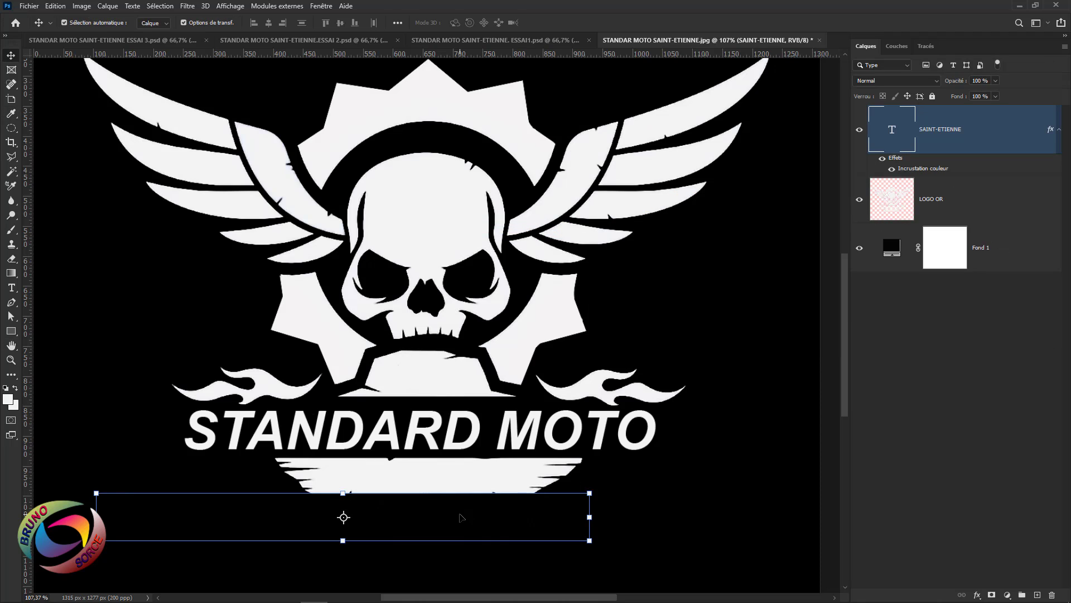
Step: Centre the SAINT-ETIENNE text on the lower banner and scale it to about 39.67% width and 48.48% height
drag(461, 517, 512, 480)
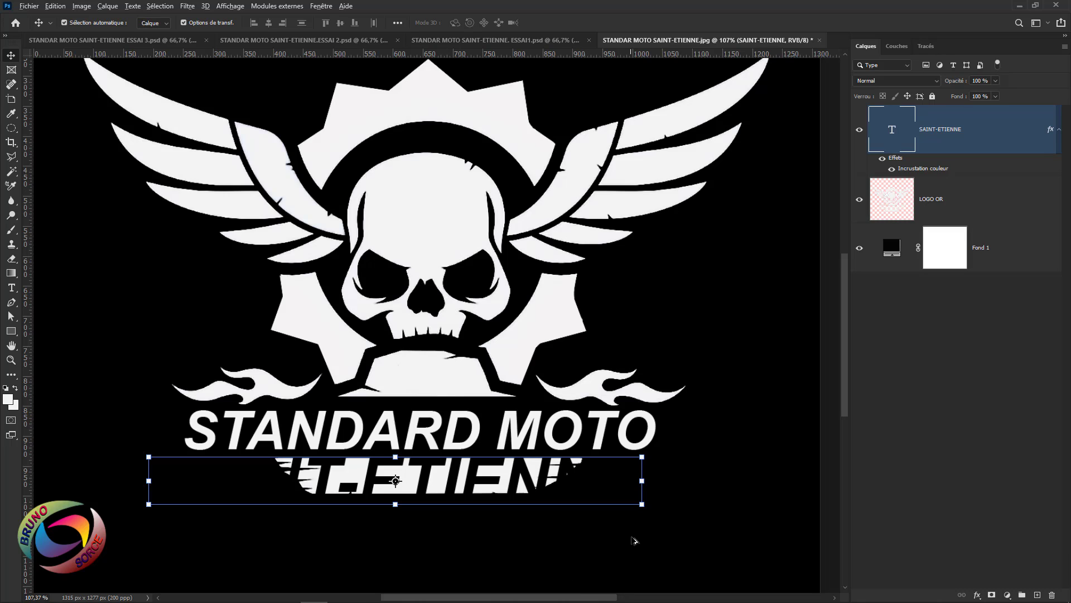
click(641, 481)
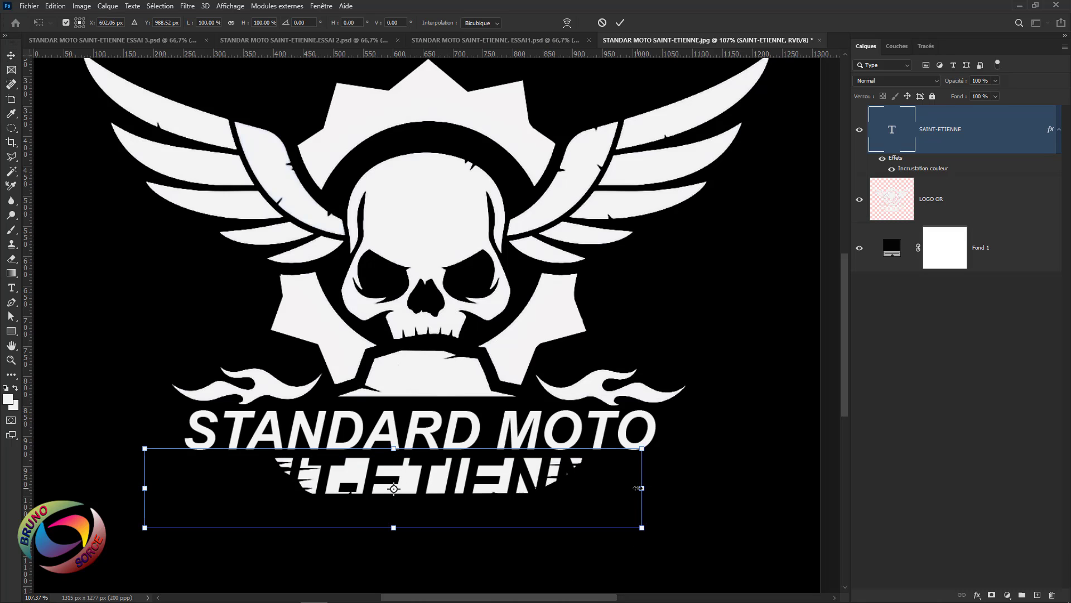
drag(641, 489, 504, 489)
drag(389, 532, 461, 473)
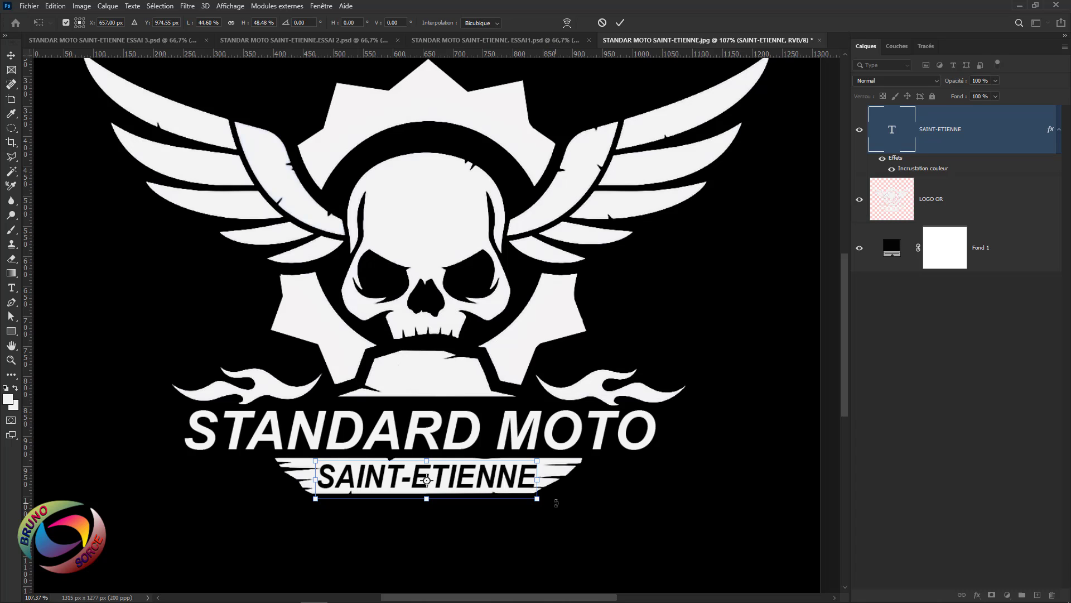
alt+drag(536, 480, 525, 480)
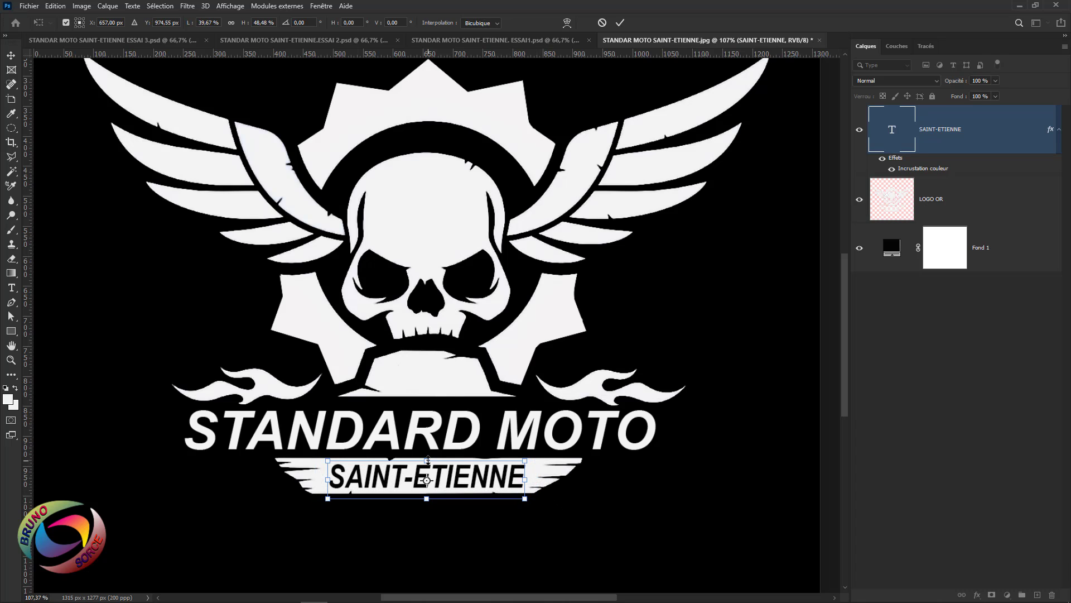
click(620, 24)
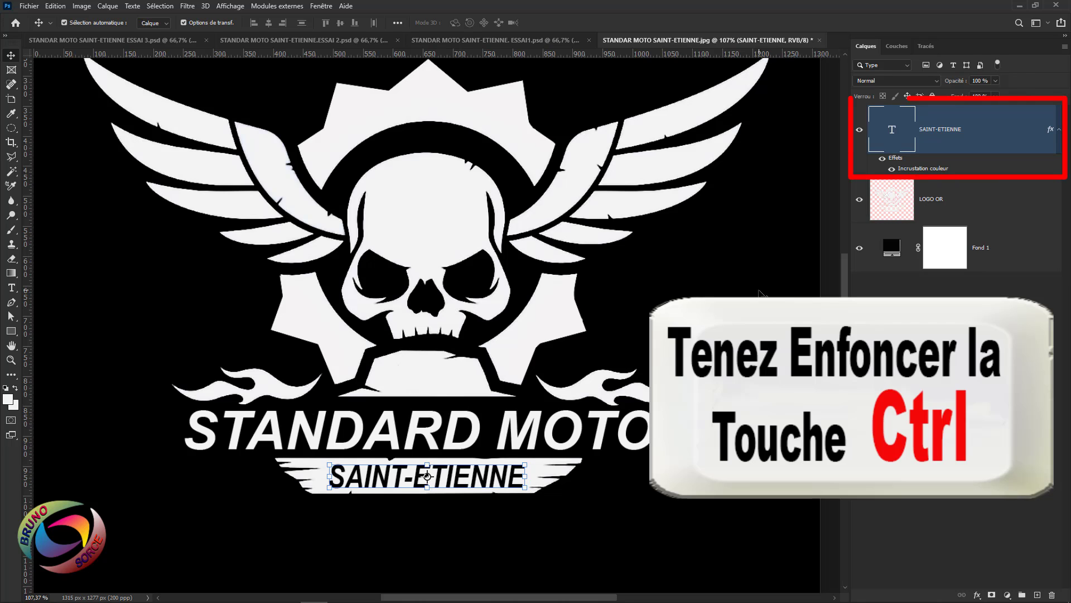
Step: Load the SAINT-ETIENNE lettering as a selection, delete that shape from the LOGO OR layer, and deselect
scroll(763, 291, up, 1)
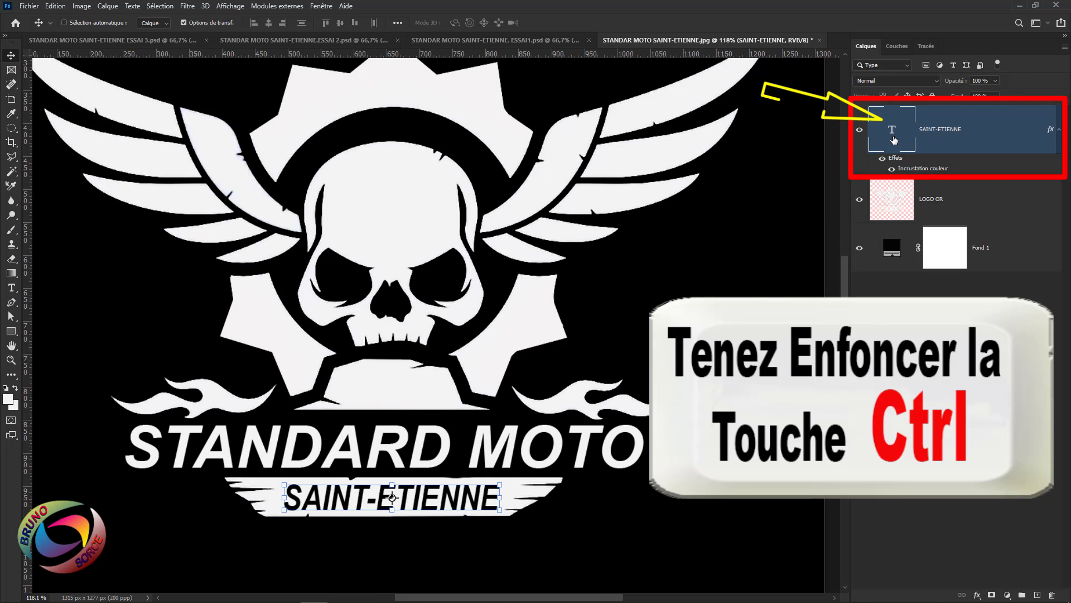
ctrl+click(894, 133)
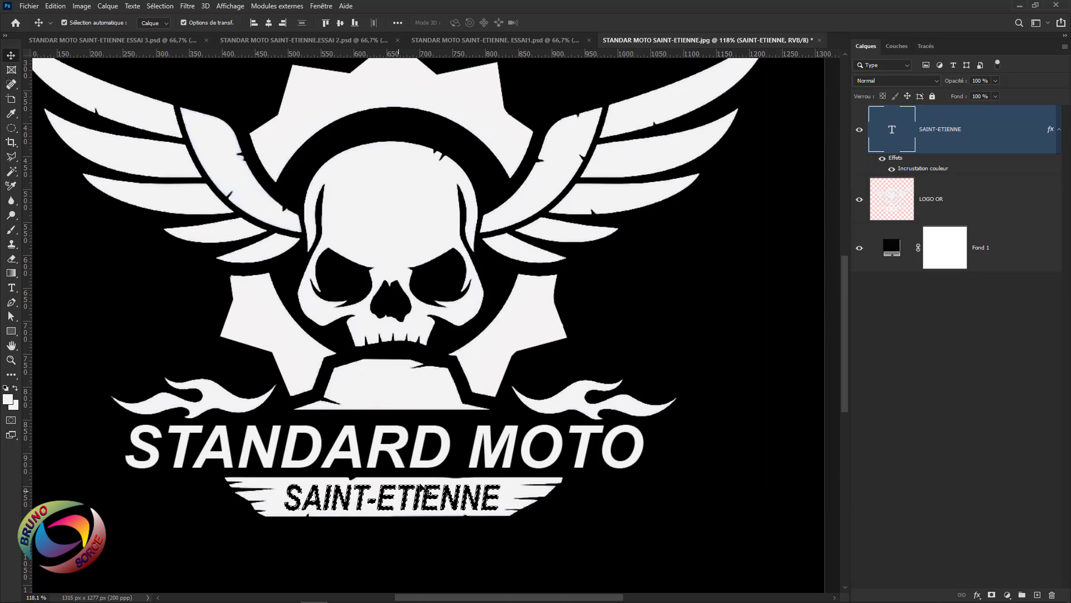
click(978, 215)
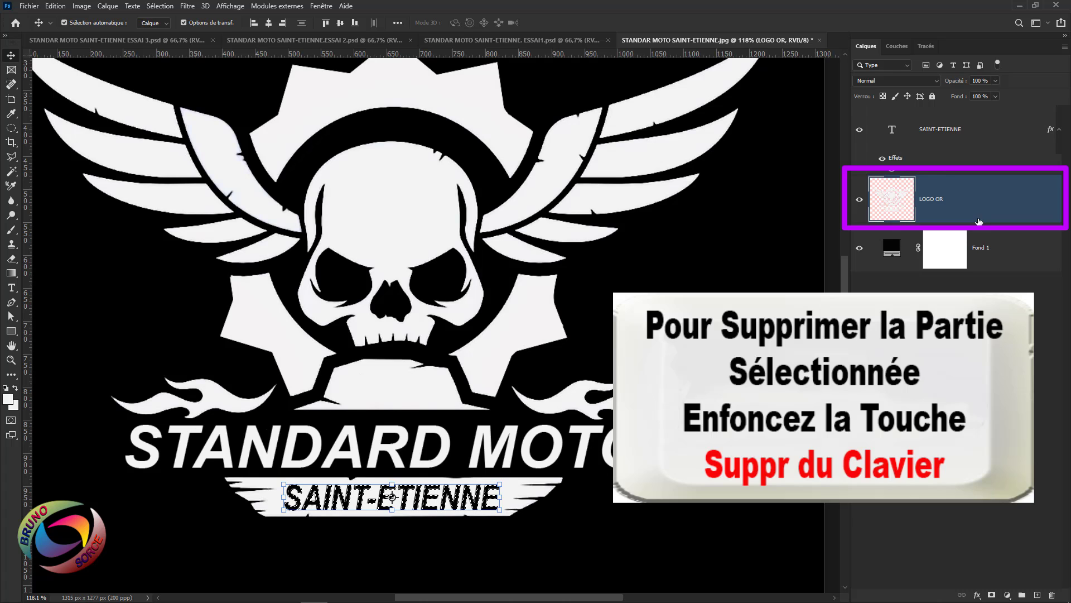
key(ctrl)
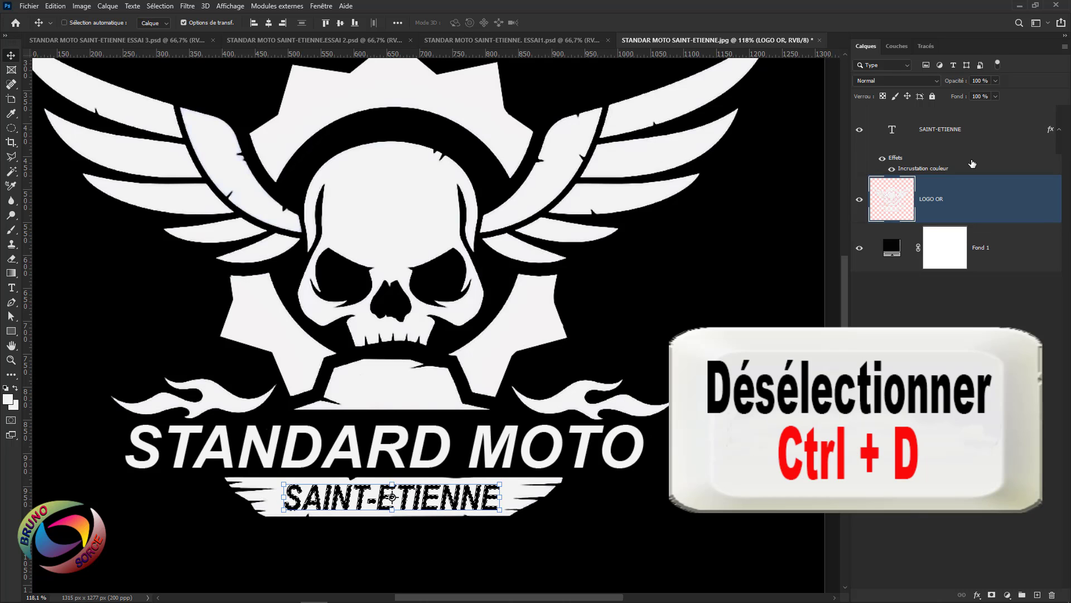
key(ctrl+d)
Step: Move the SAINT-ETIENNE text layer up onto the plaque below the skull and replace its wording with 42000
click(936, 137)
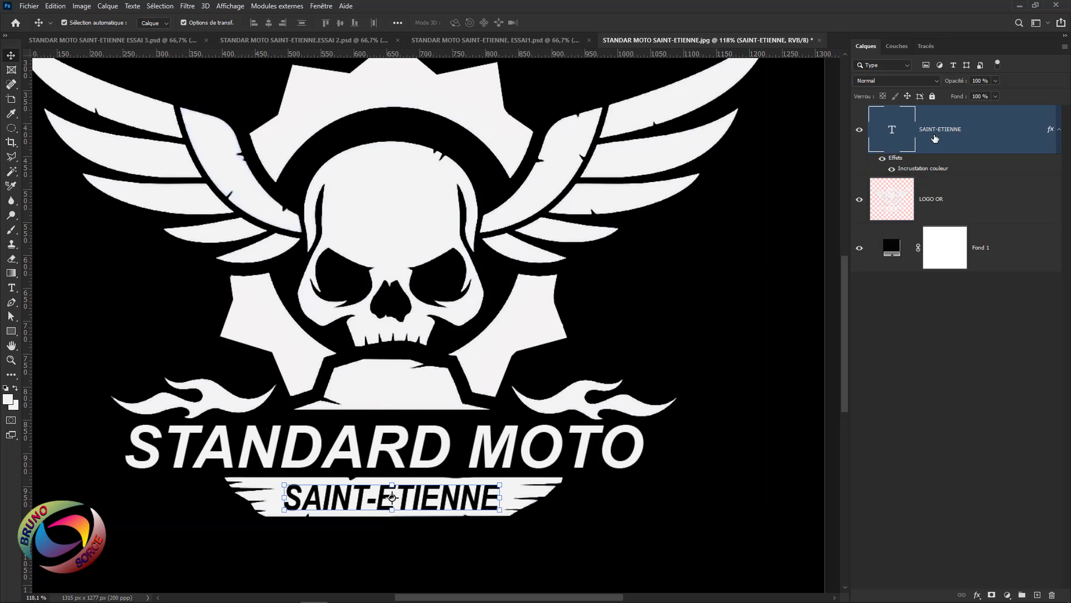
drag(478, 495, 484, 380)
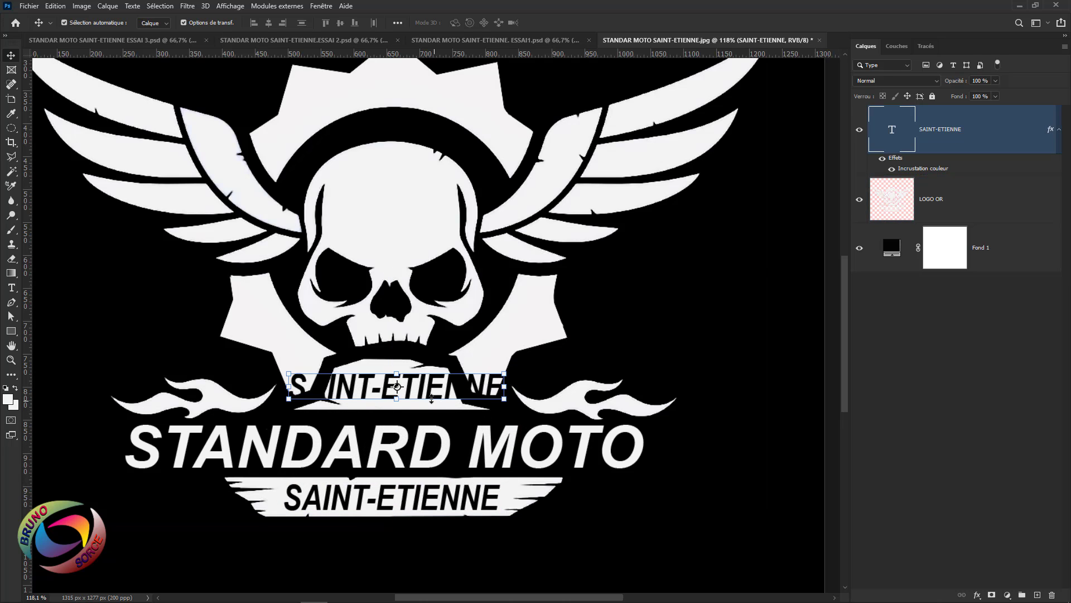
click(14, 290)
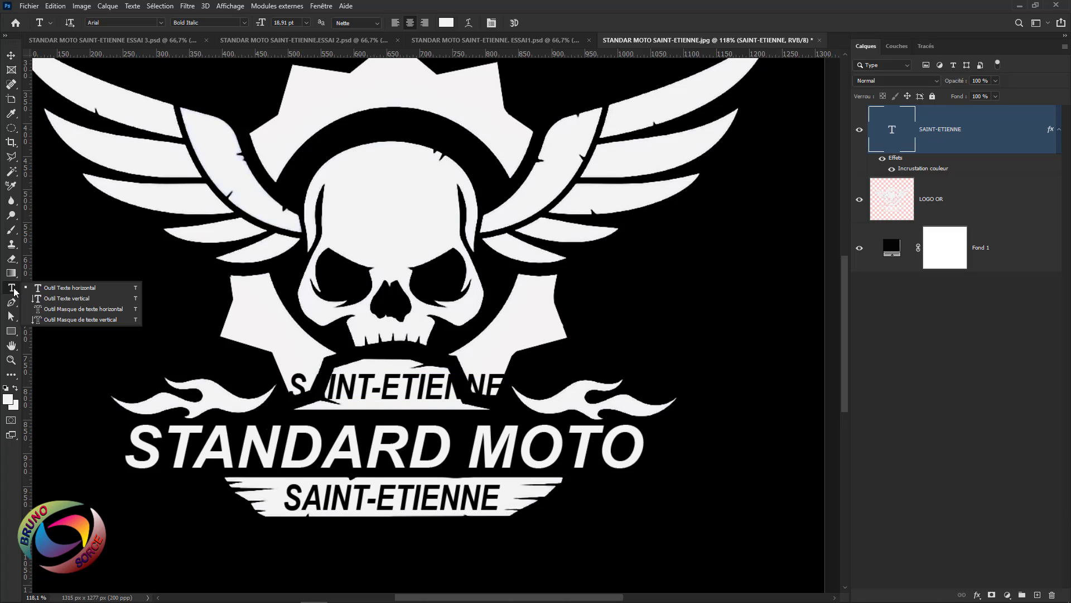
click(51, 289)
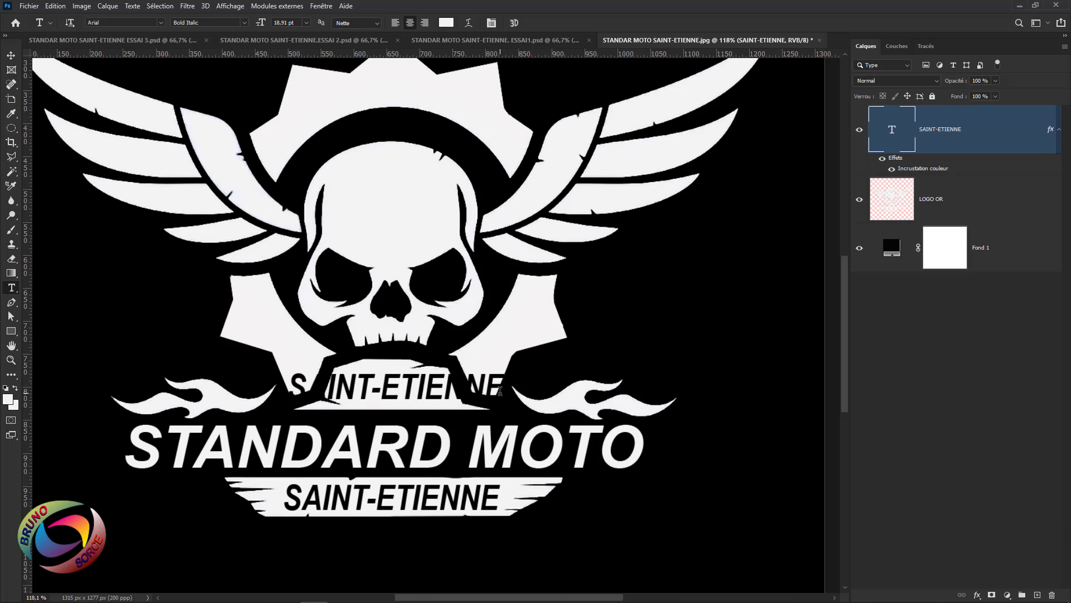
drag(500, 390, 237, 387)
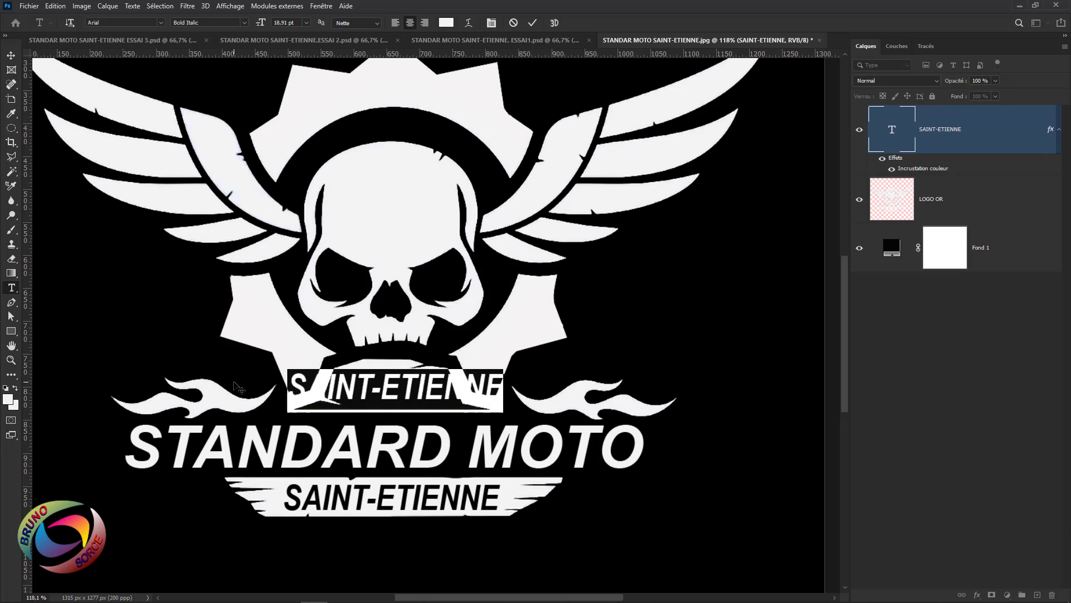
text(42000)
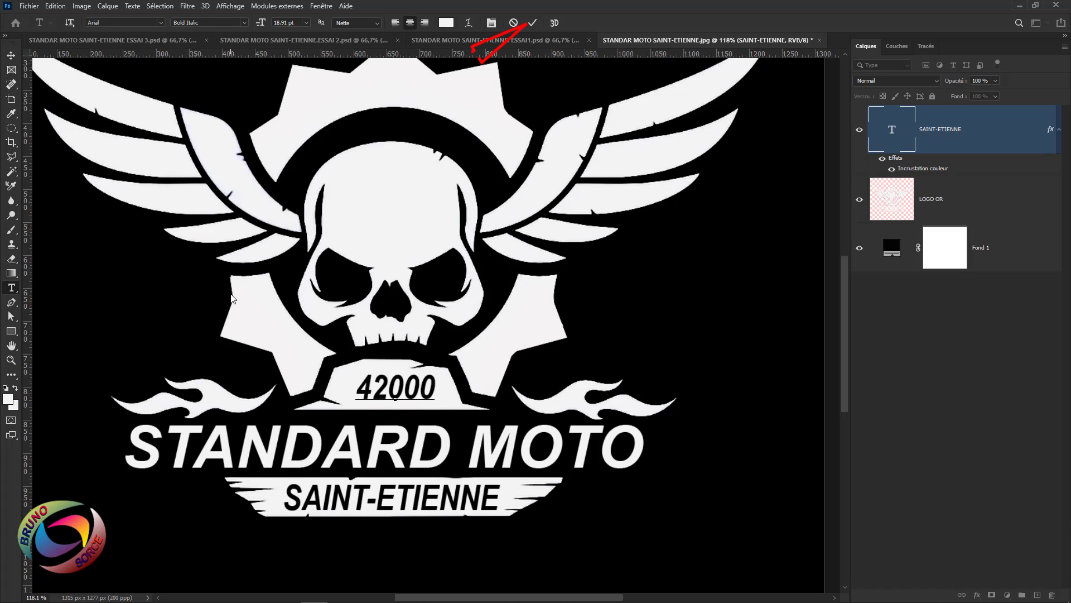
click(532, 23)
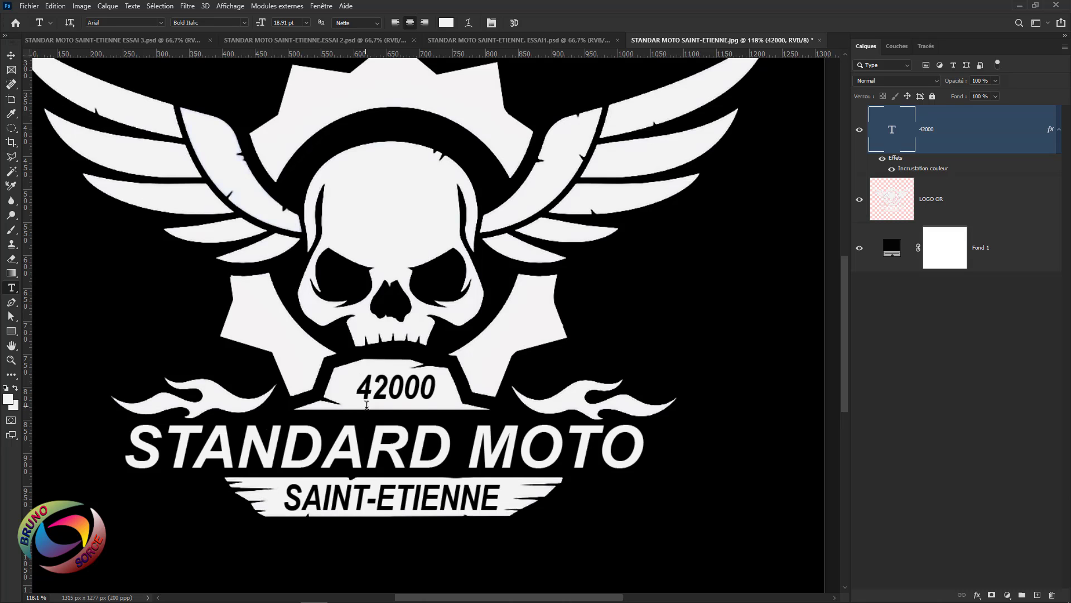
Step: Nudge the 42000 text slightly to the left so it sits centred on the plaque
key(v)
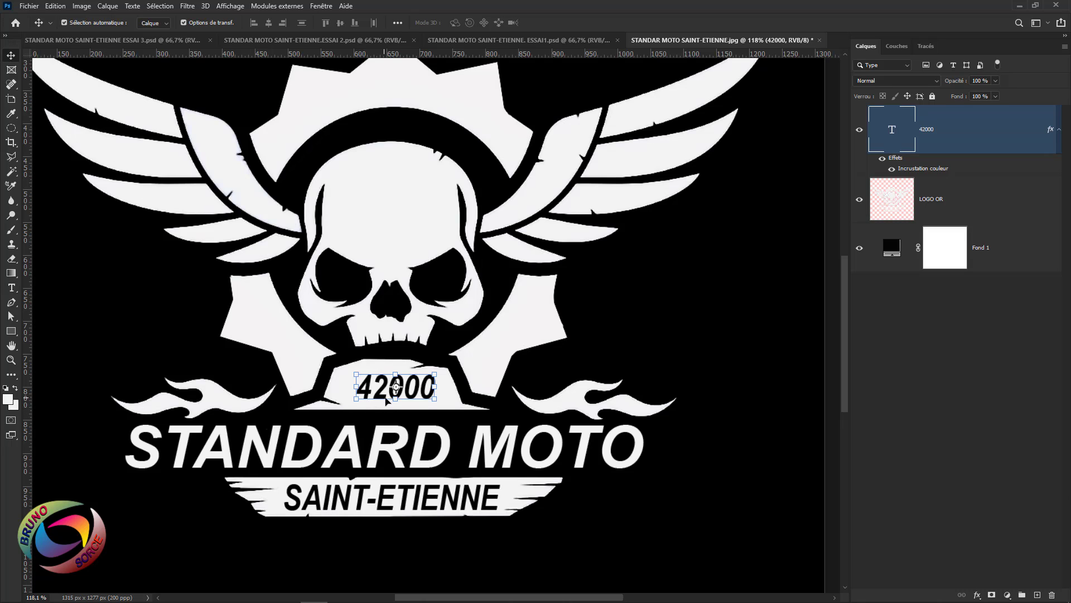
key(Left)
key(Left)
key(Left)
key(Left)
key(Left)
key(Left)
key(Left)
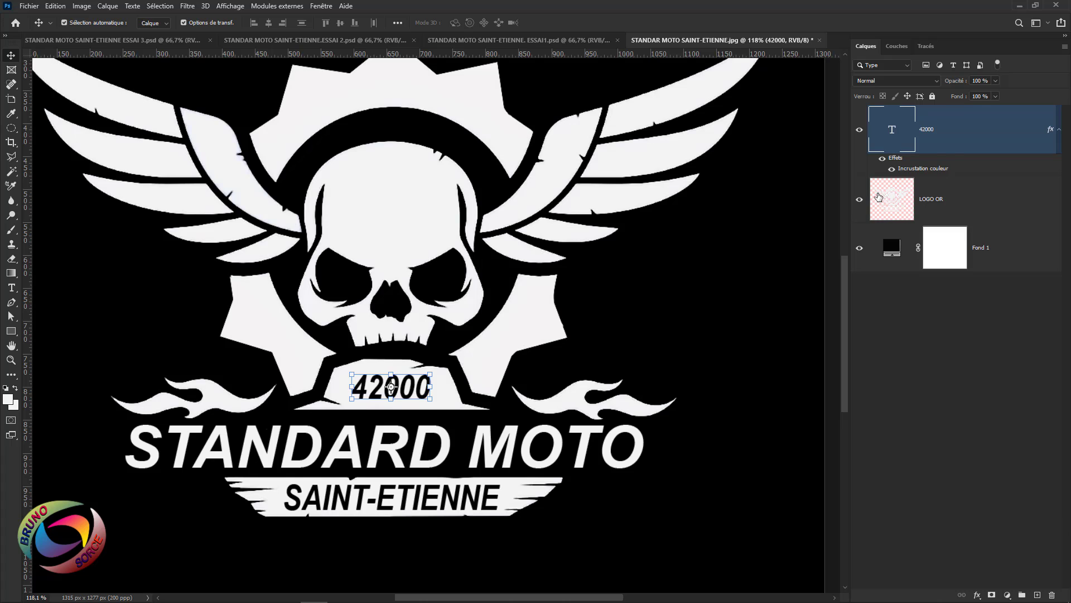
Step: Load the 42000 digits as a selection, delete that shape from the LOGO OR layer, deselect, and make the 42000 layer active
ctrl+click(893, 136)
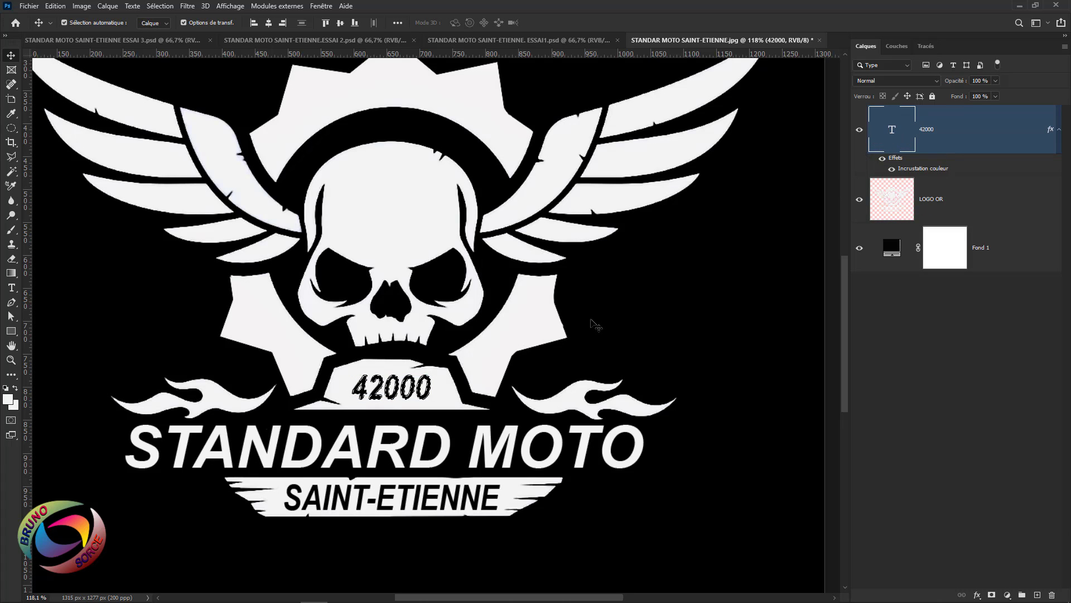
click(970, 209)
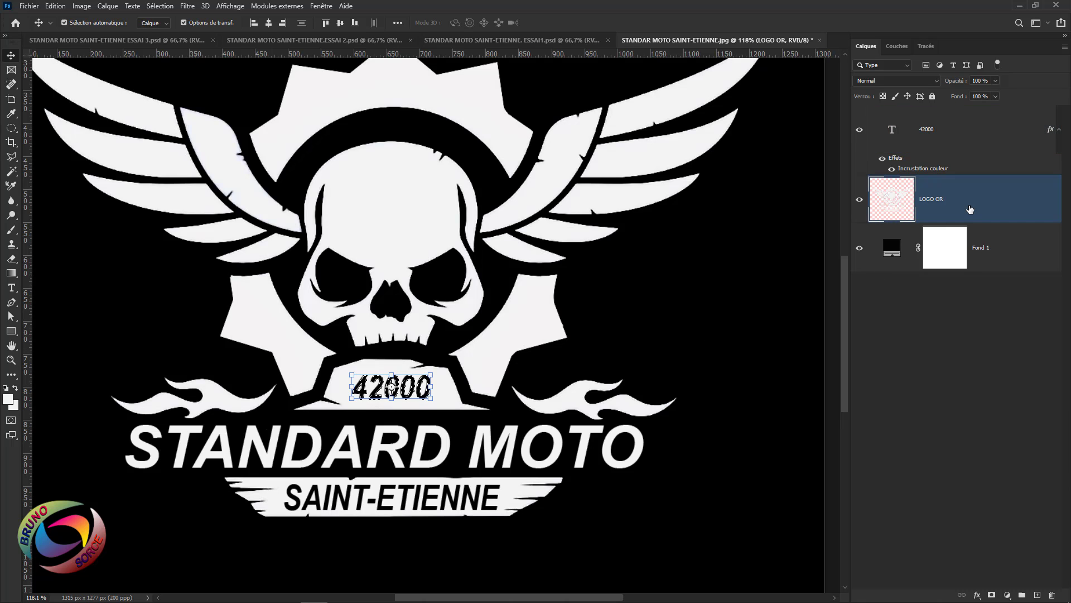
click(946, 167)
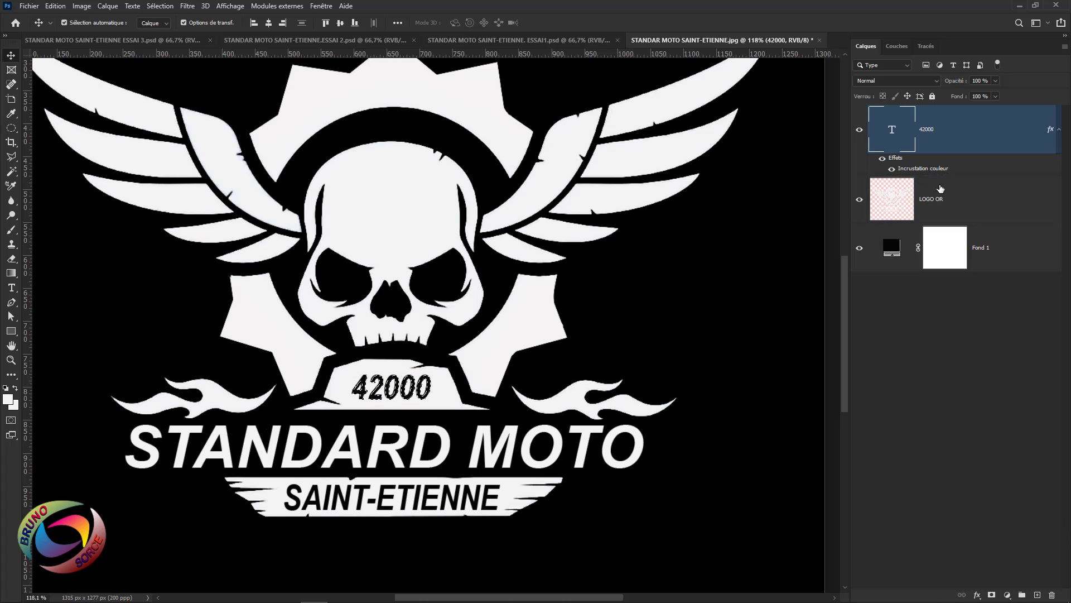
key(ctrl+d)
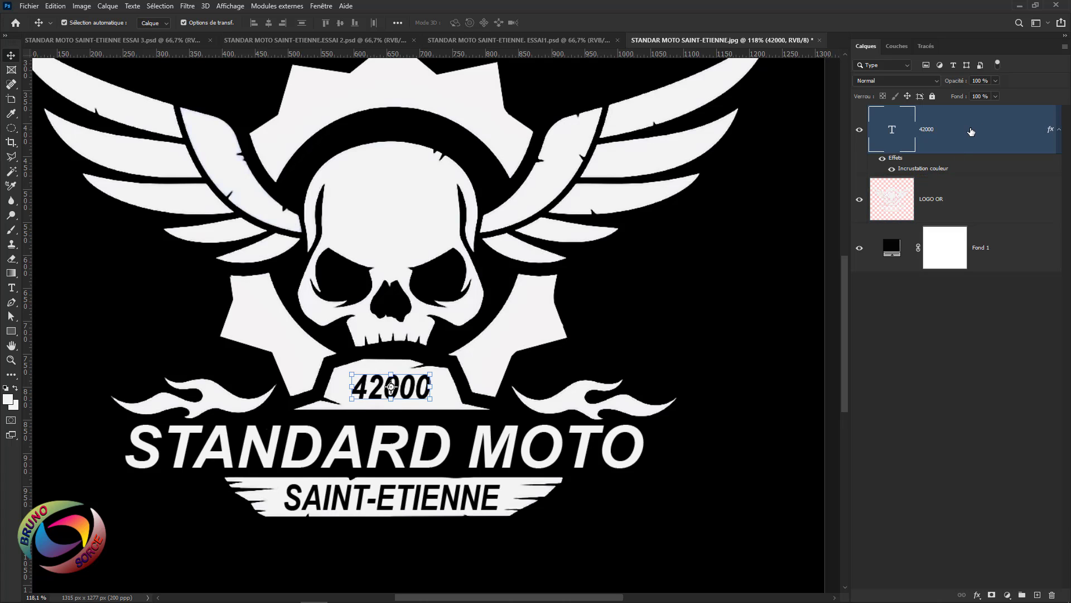
Step: Merge the 42000 text layer down into LOGO OR and shift the merged logo slightly up on the canvas
key(ctrl+e)
key(ctrl+0)
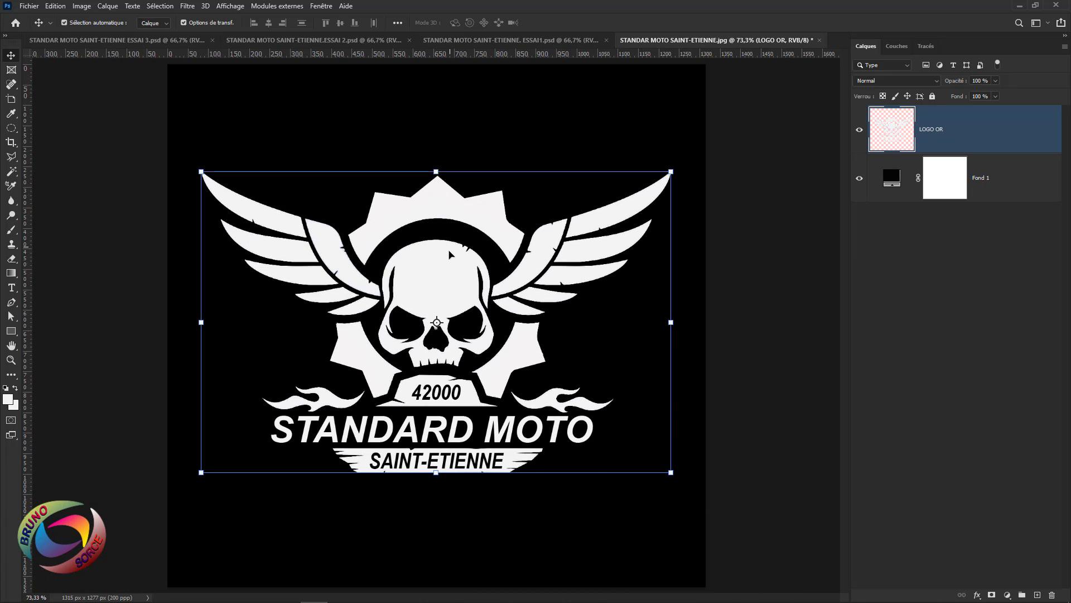
mouse_move(441, 270)
mouse_down()
mouse_move(427, 270)
mouse_move(458, 152)
mouse_move(538, 298)
mouse_move(386, 283)
mouse_move(448, 262)
mouse_up()
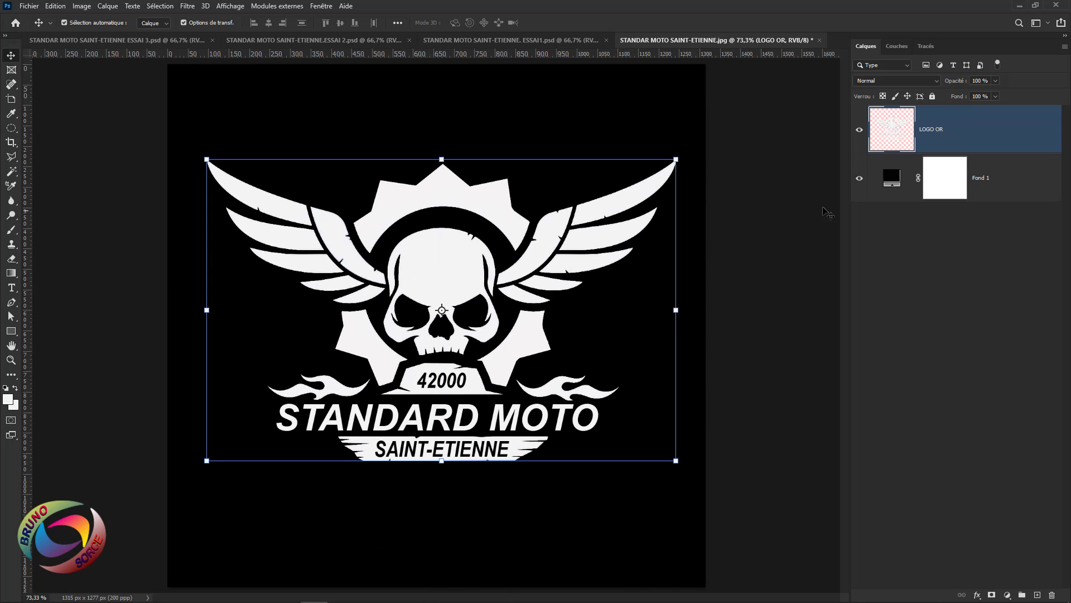
double_click(893, 176)
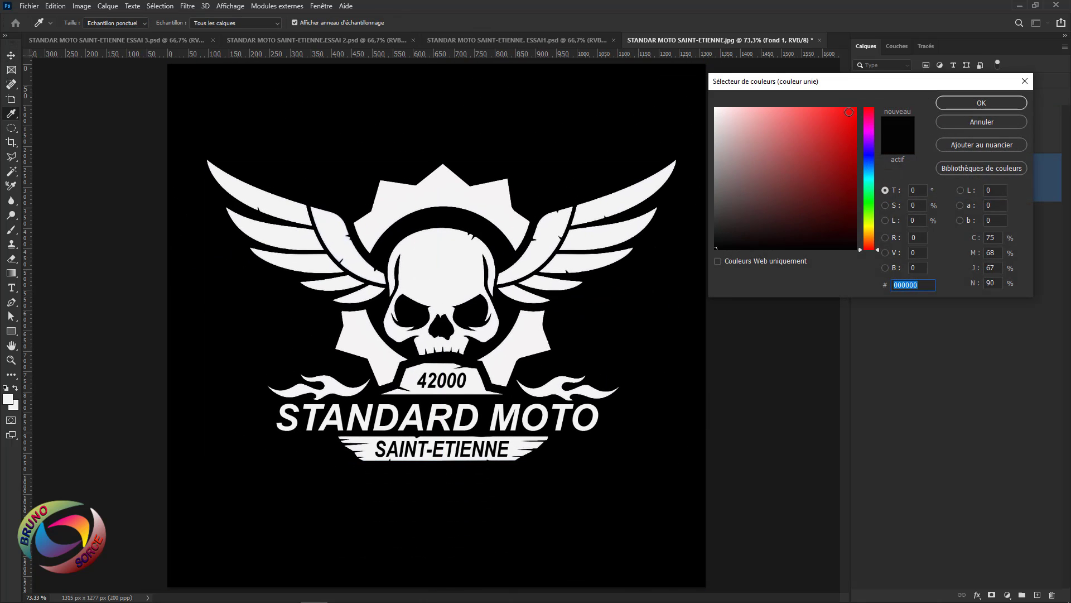
click(850, 112)
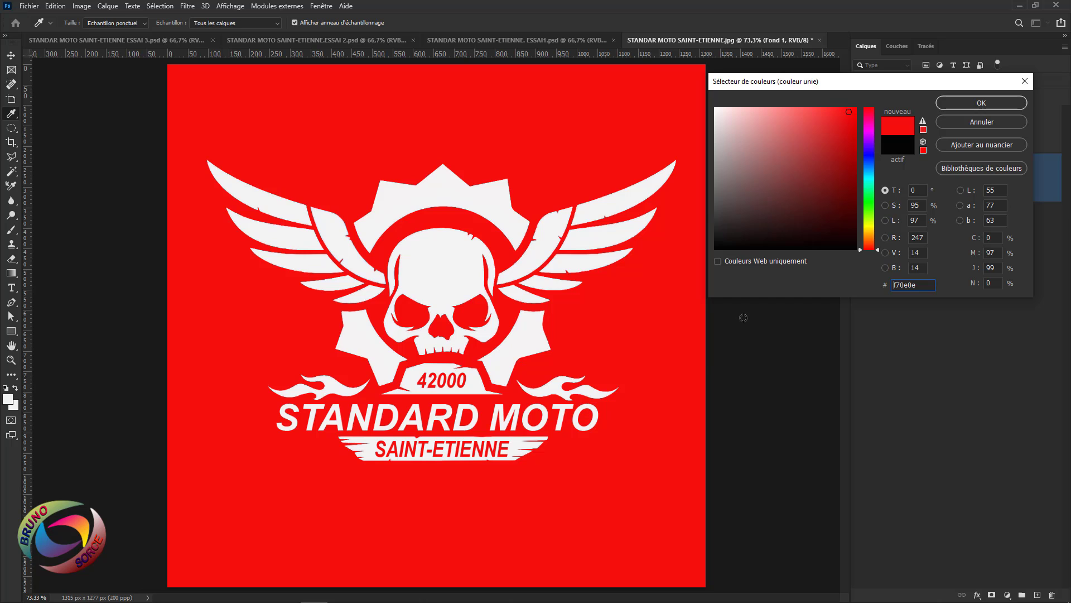
click(981, 122)
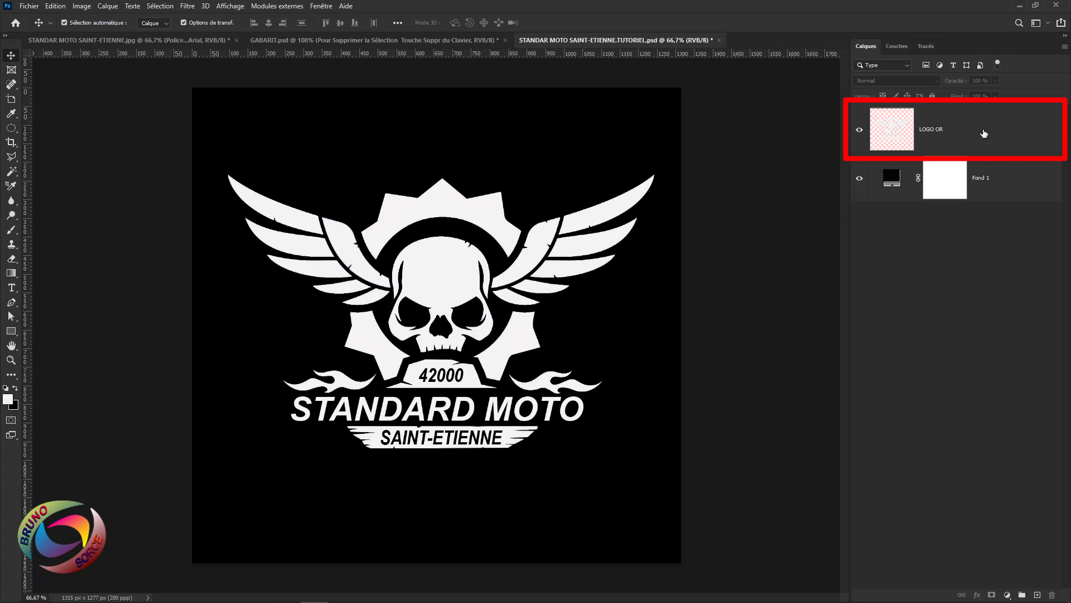
Step: Load the LOGO OR layer's shape as a selection, contracted by 4 pixels, and copy that area to a new layer
click(960, 132)
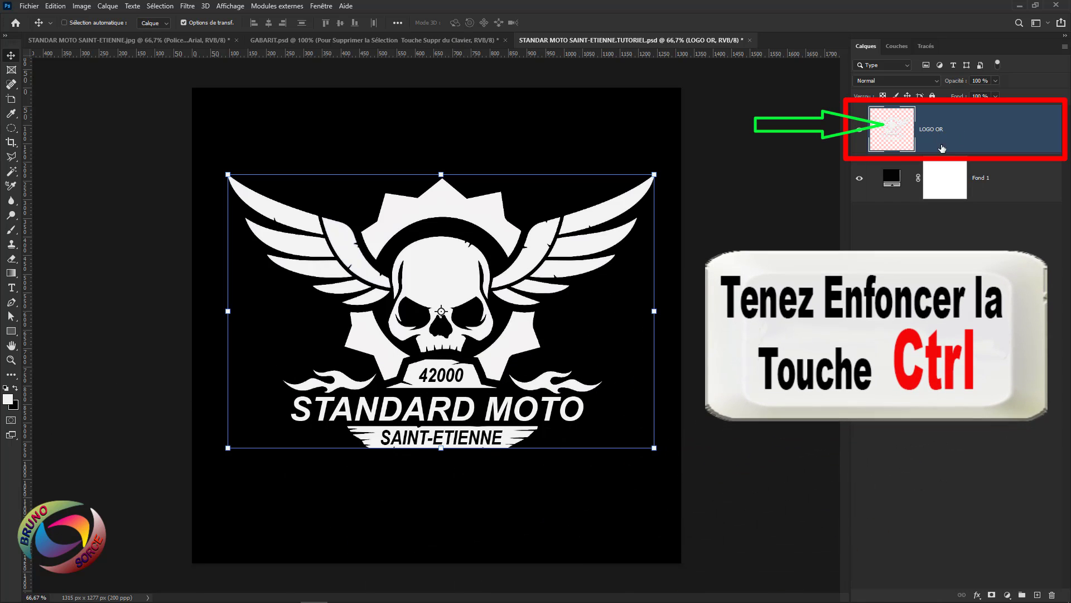
ctrl+click(889, 129)
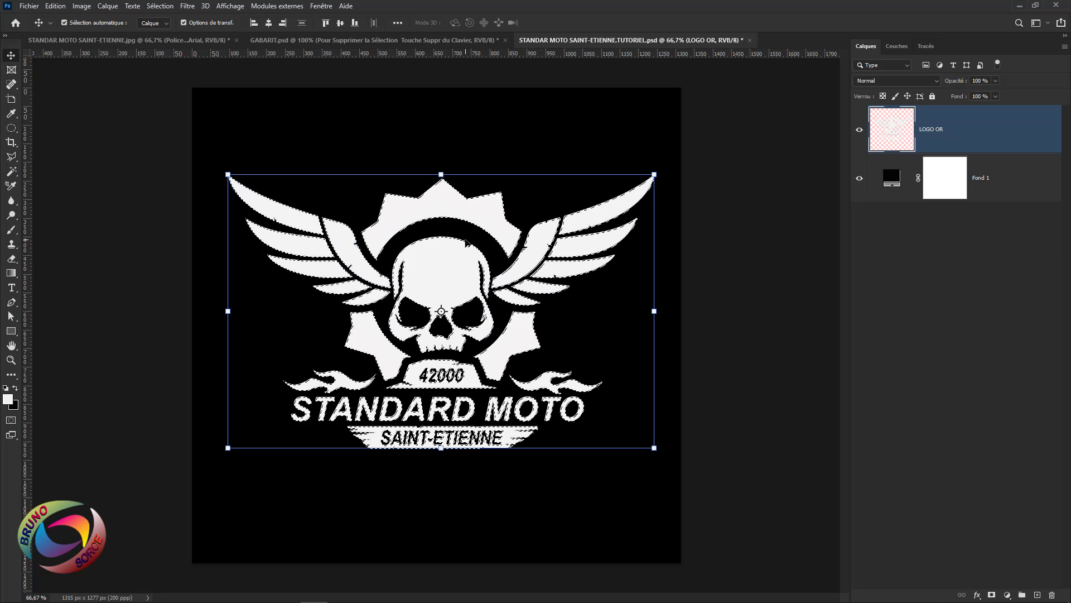
click(160, 6)
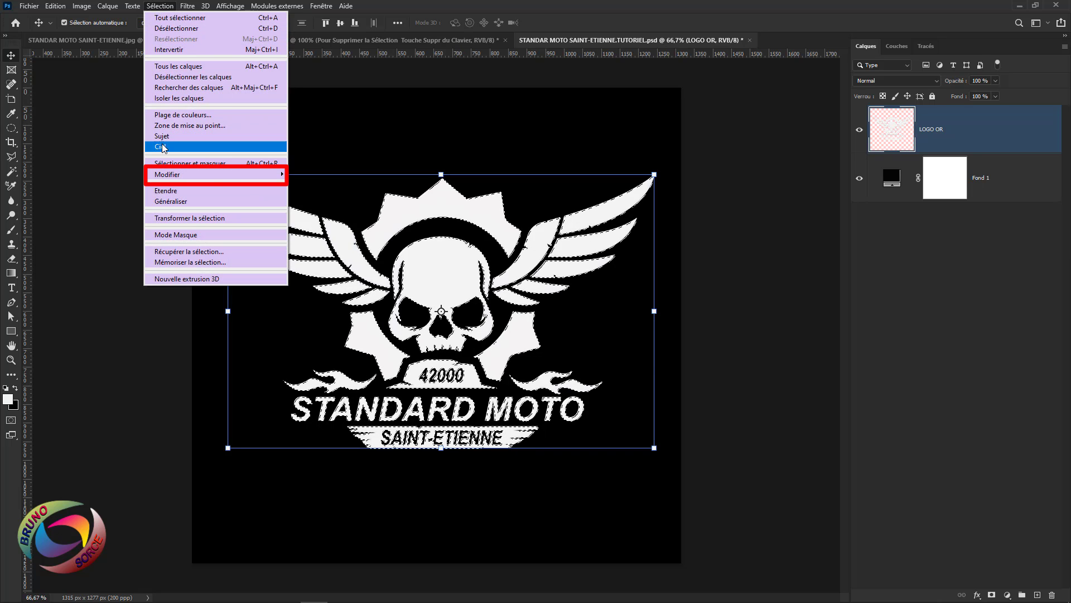
mouse_move(168, 176)
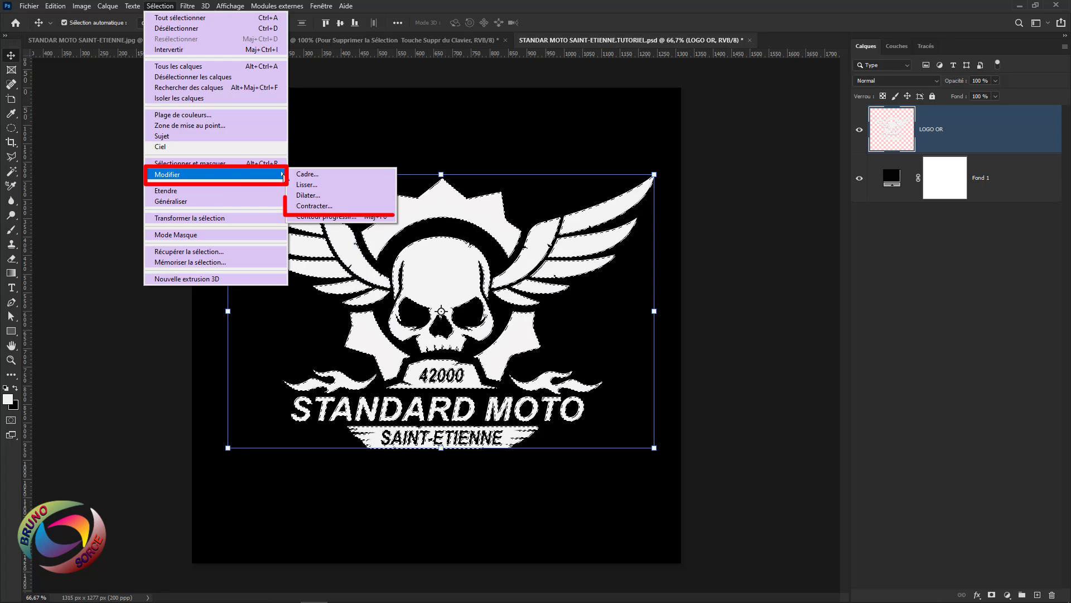
click(310, 206)
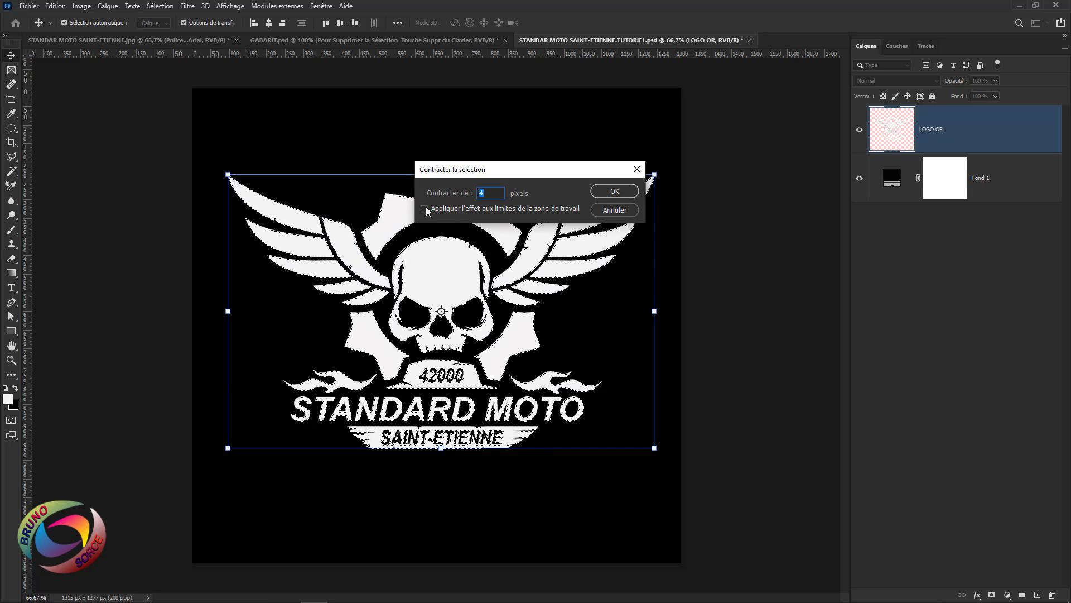
click(615, 191)
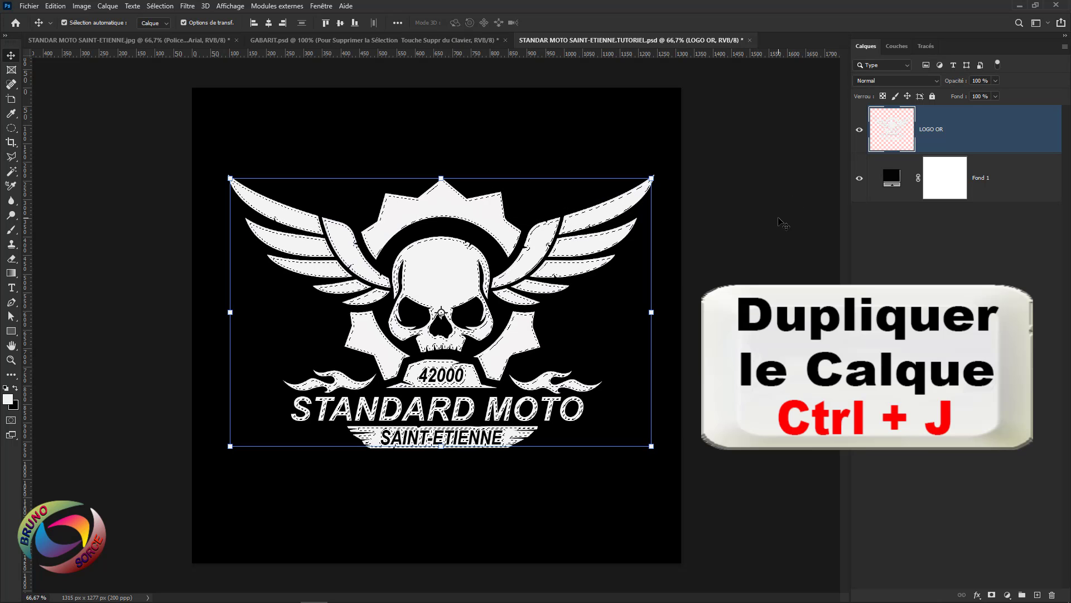
key(ctrl+j)
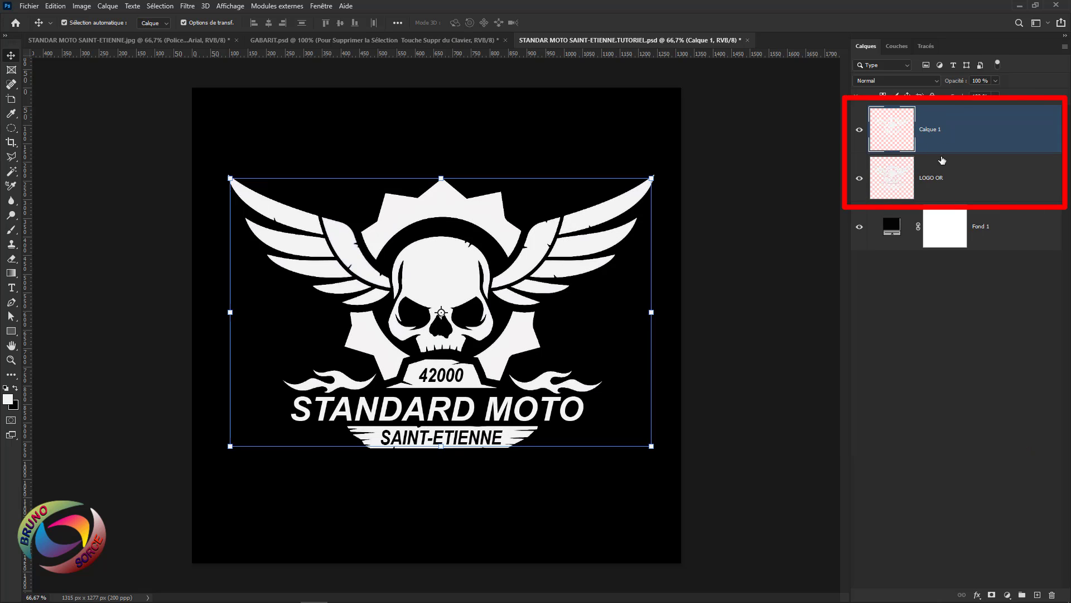
Step: Hide LOGO OR temporarily to inspect the contracted copy, and name that copy CONTOUR
click(860, 181)
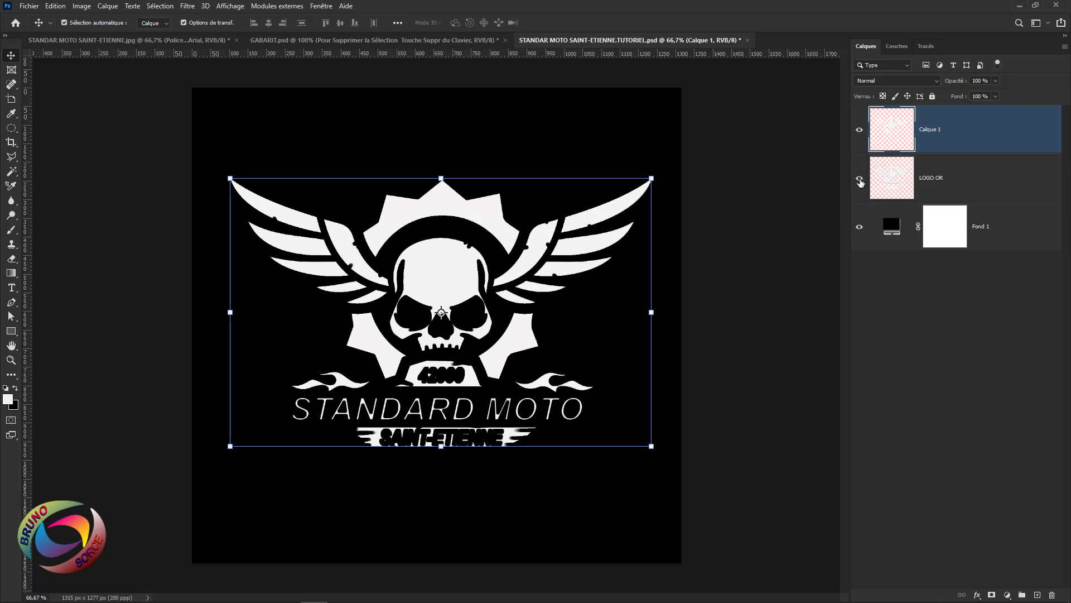
double_click(928, 131)
text(CONTOUR)
key(Return)
click(859, 177)
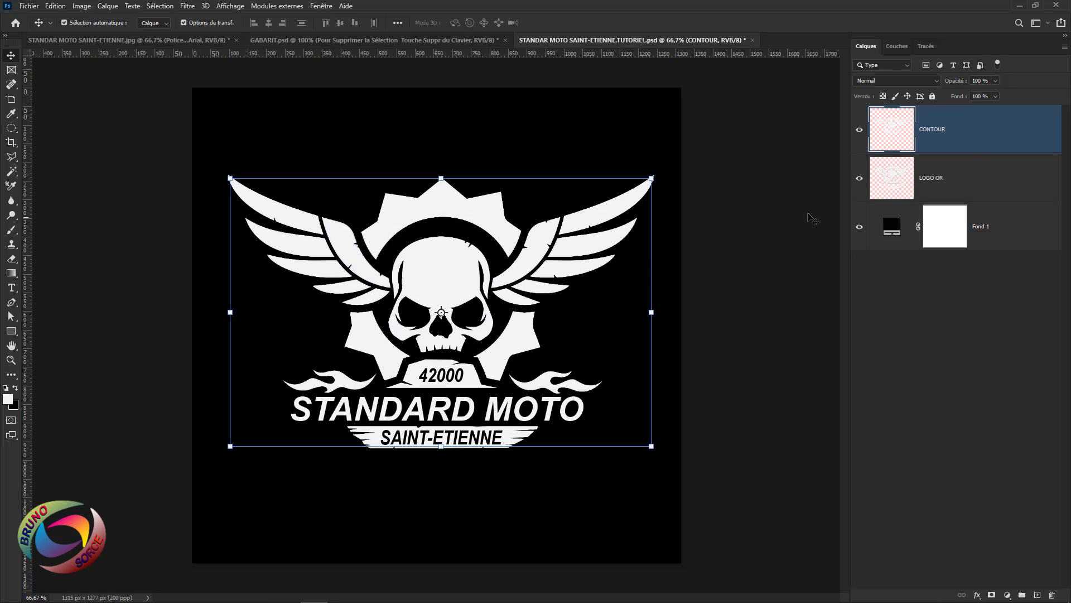
Step: Rename the contracted copy LOGO OR and the full-size logo layer beneath it CONTOUR
double_click(929, 130)
text(LOGO)
key(Return)
click(931, 179)
double_click(931, 179)
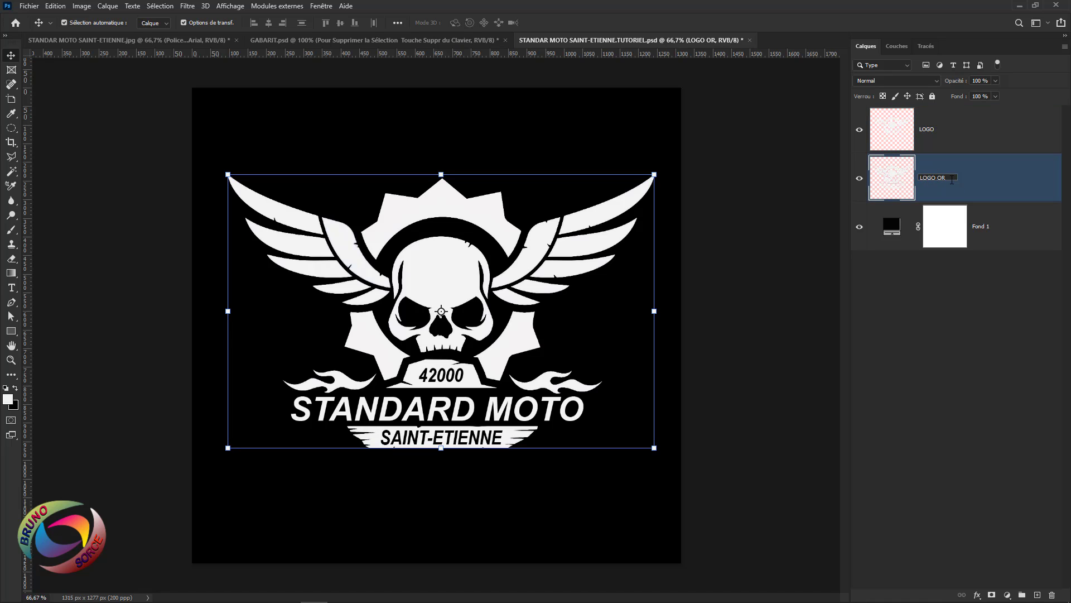
text(CONTOUR)
key(Return)
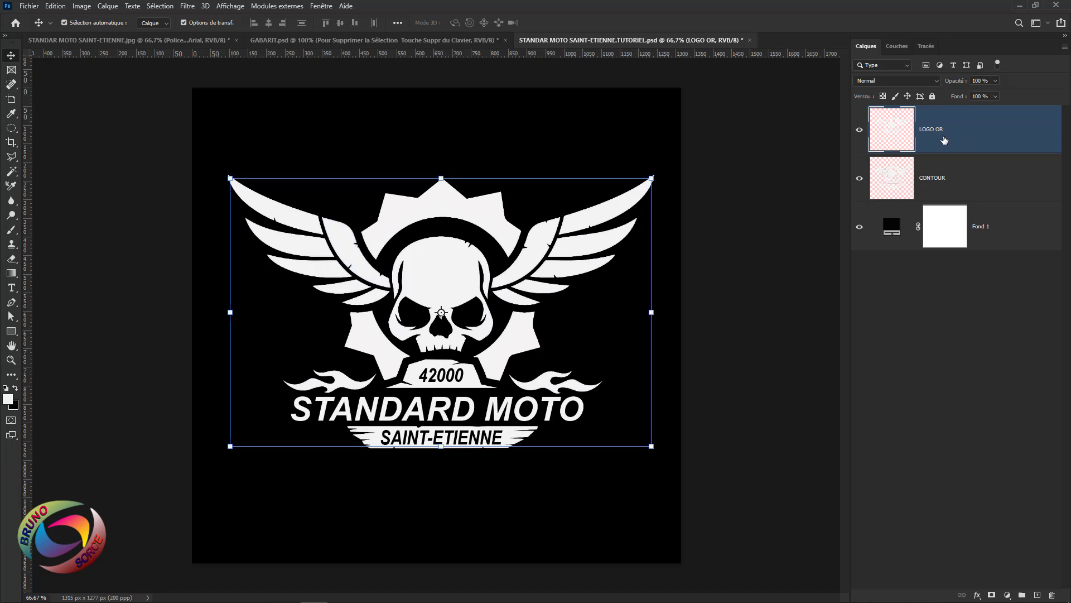
Step: Apply the saved gold bevelled style preset to the LOGO OR layer
double_click(1037, 139)
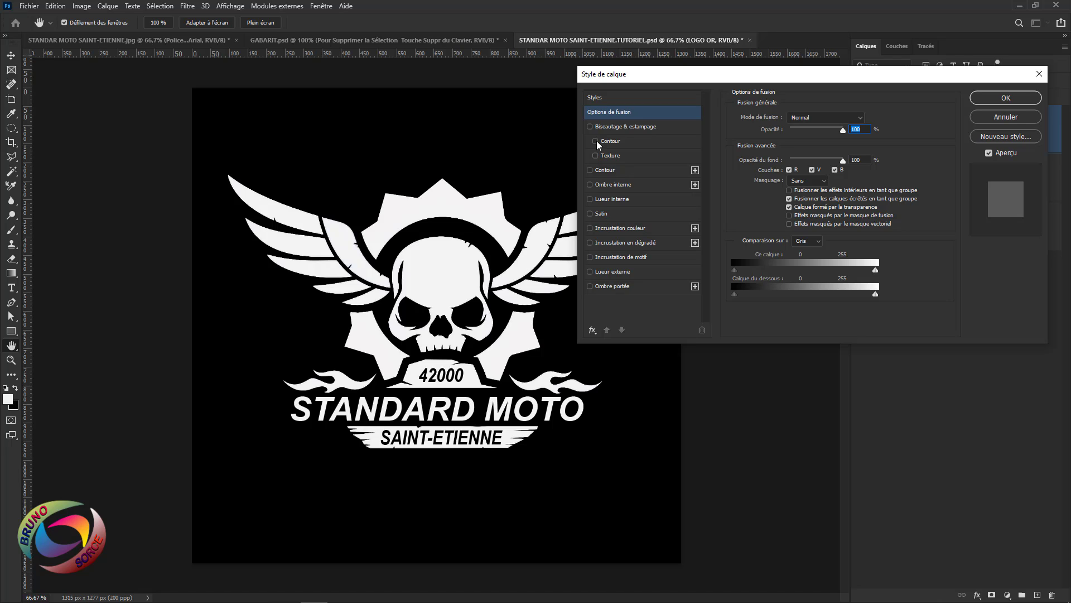
click(596, 99)
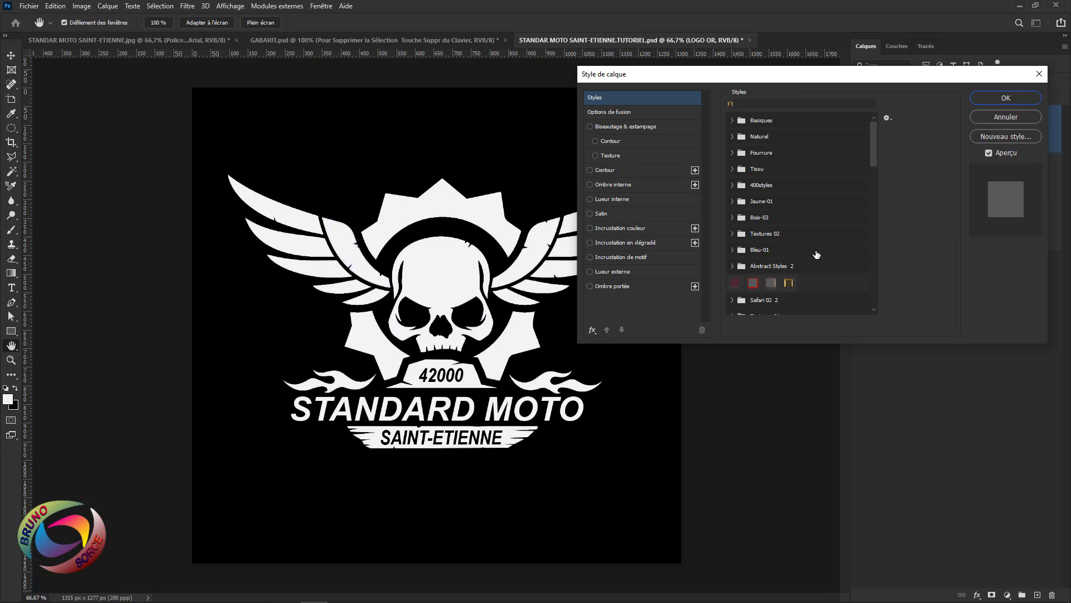
click(789, 284)
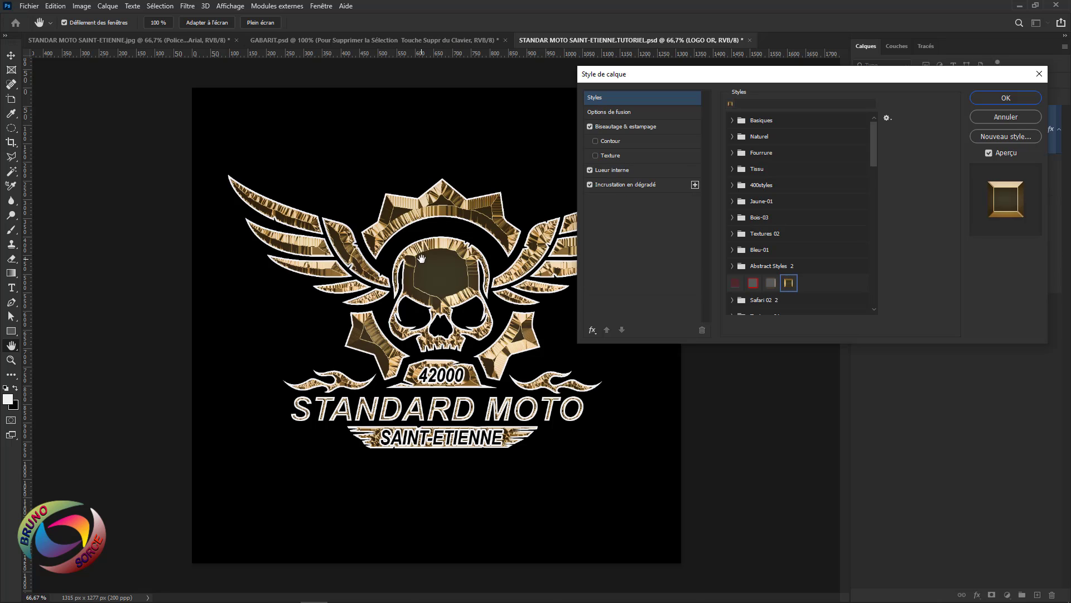
Step: Choose Biseau interne as the bevel style and Ciselage marqué as its technique for the gold effect
click(621, 128)
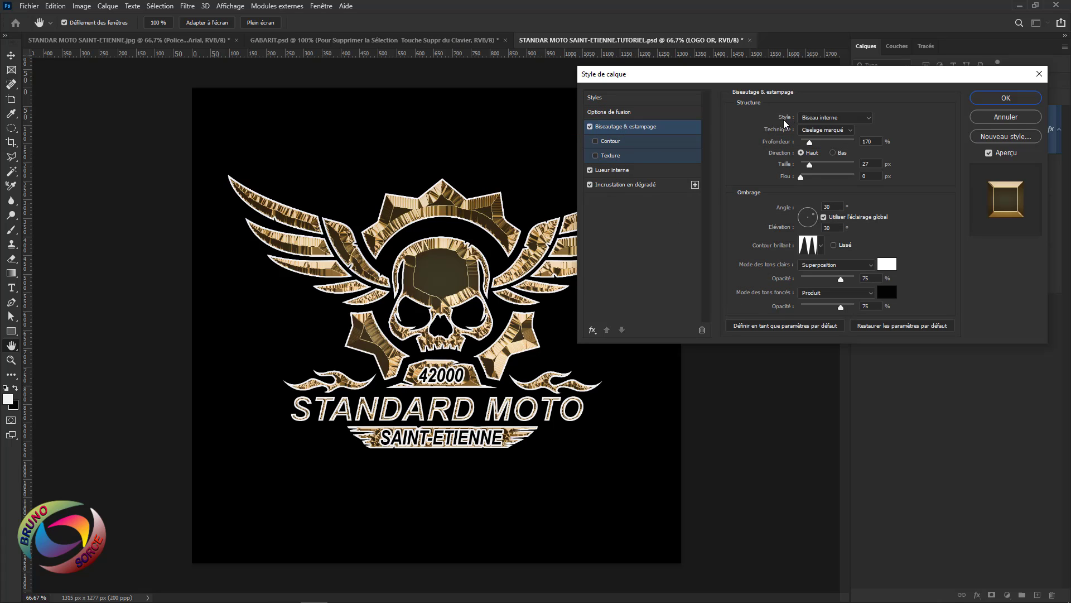
click(845, 117)
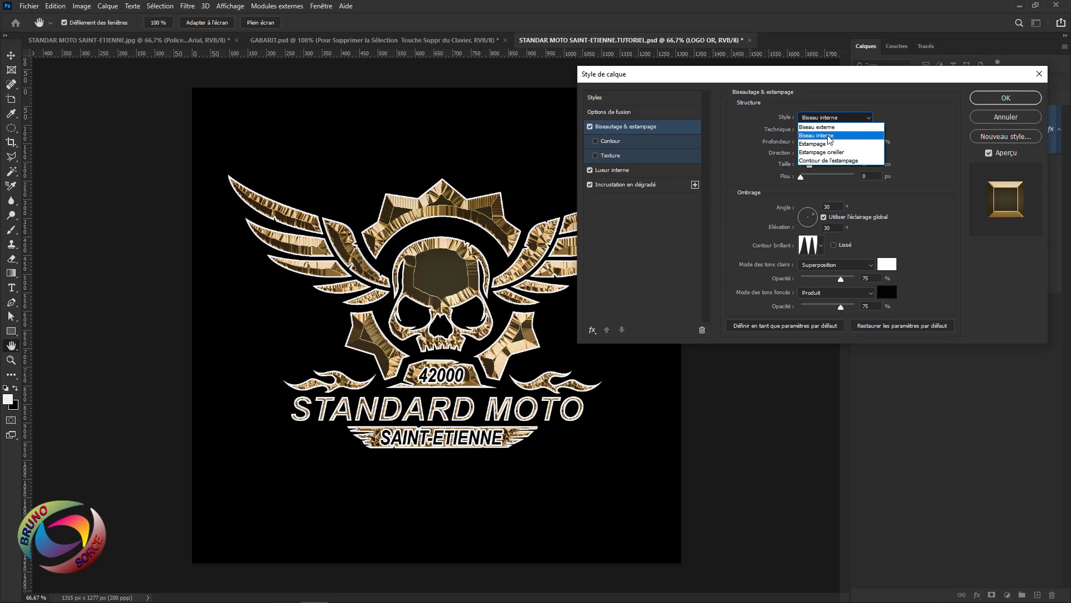
click(829, 137)
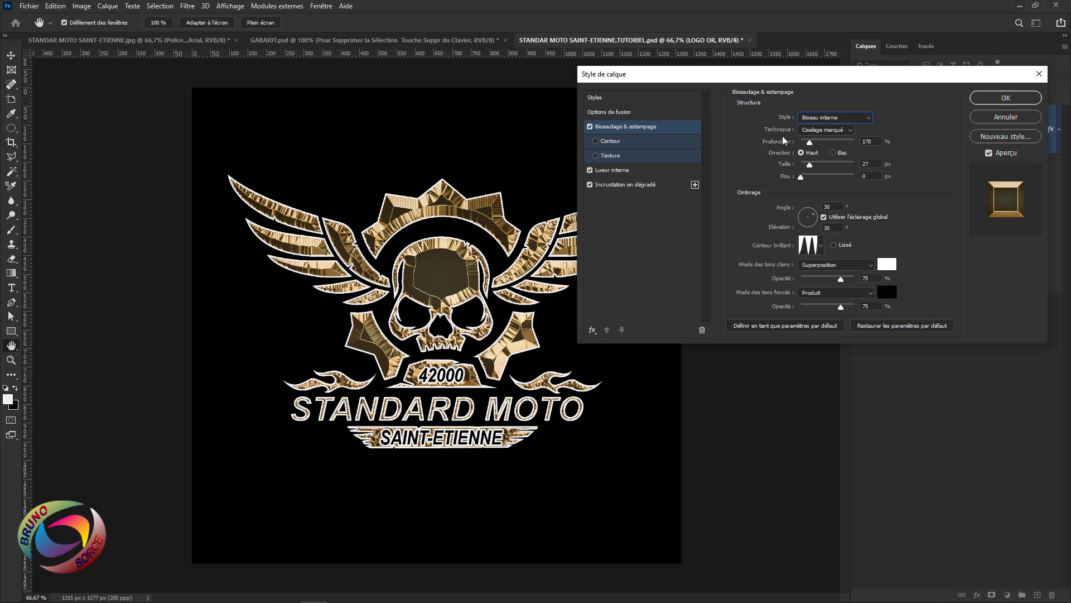
click(850, 130)
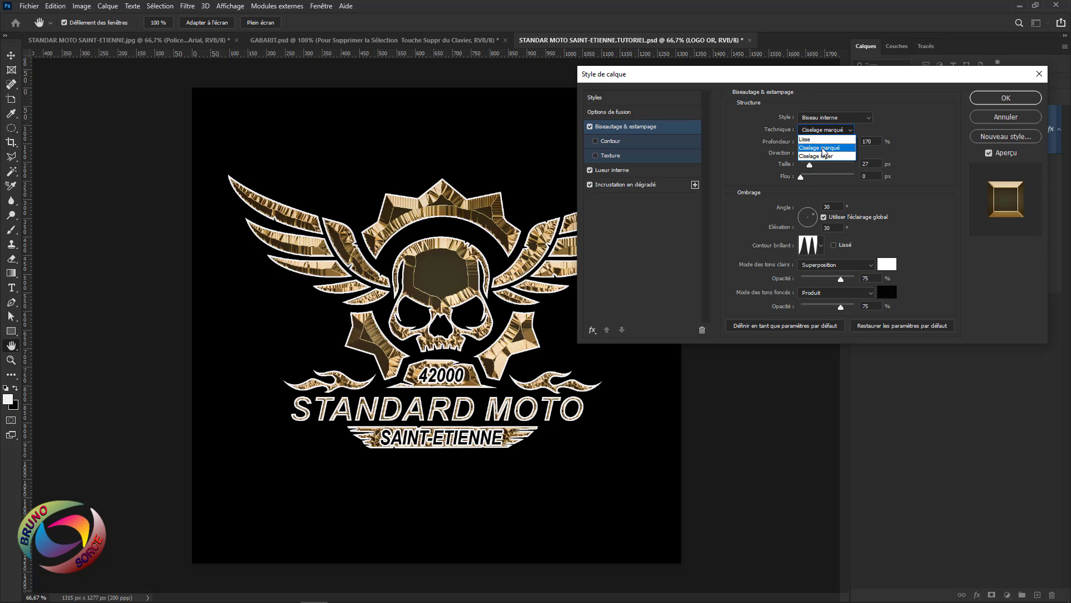
click(823, 149)
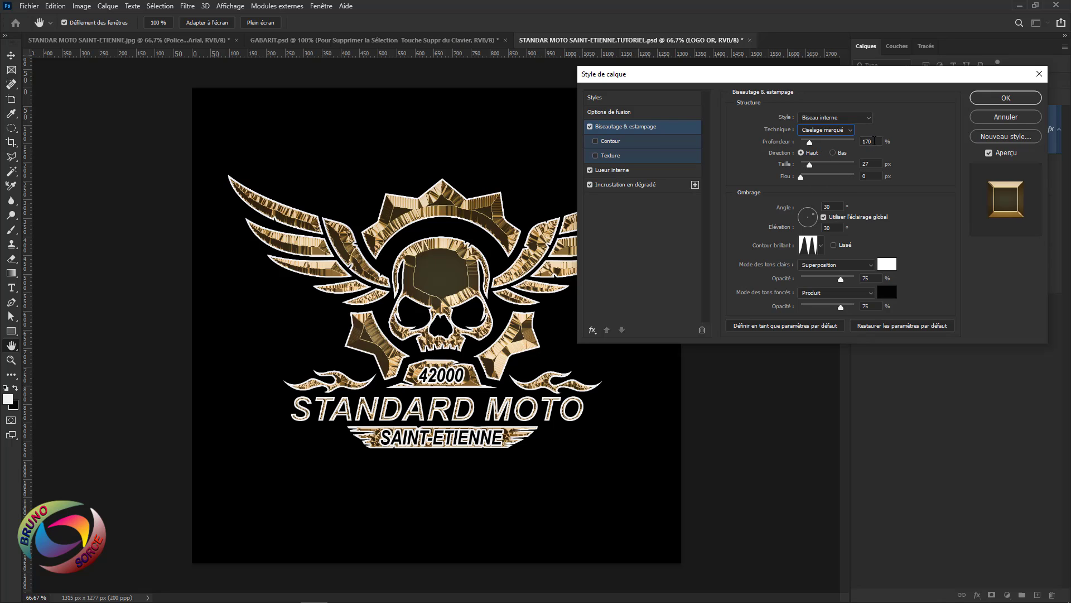
Step: Check the bevel's depth, size, softness, lighting angle and elevation values
drag(874, 140, 855, 140)
drag(874, 163, 862, 163)
double_click(872, 176)
double_click(828, 206)
double_click(832, 228)
Step: Pick the triple-peaked gloss contour and the Superposition highlight mode for the bevel, keeping its white highlight colour
click(822, 245)
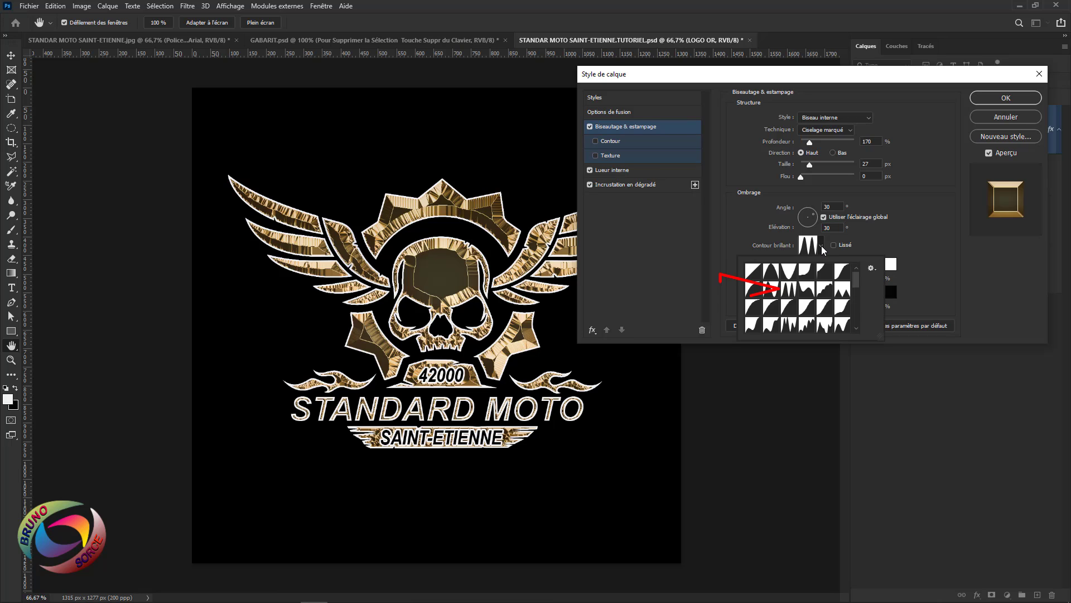
double_click(795, 295)
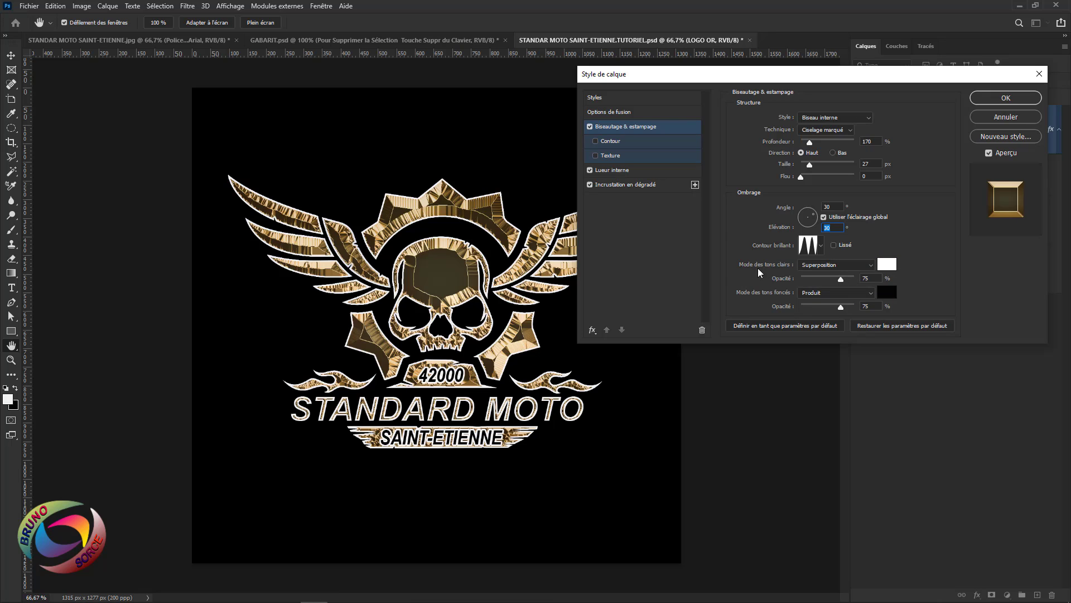
click(830, 266)
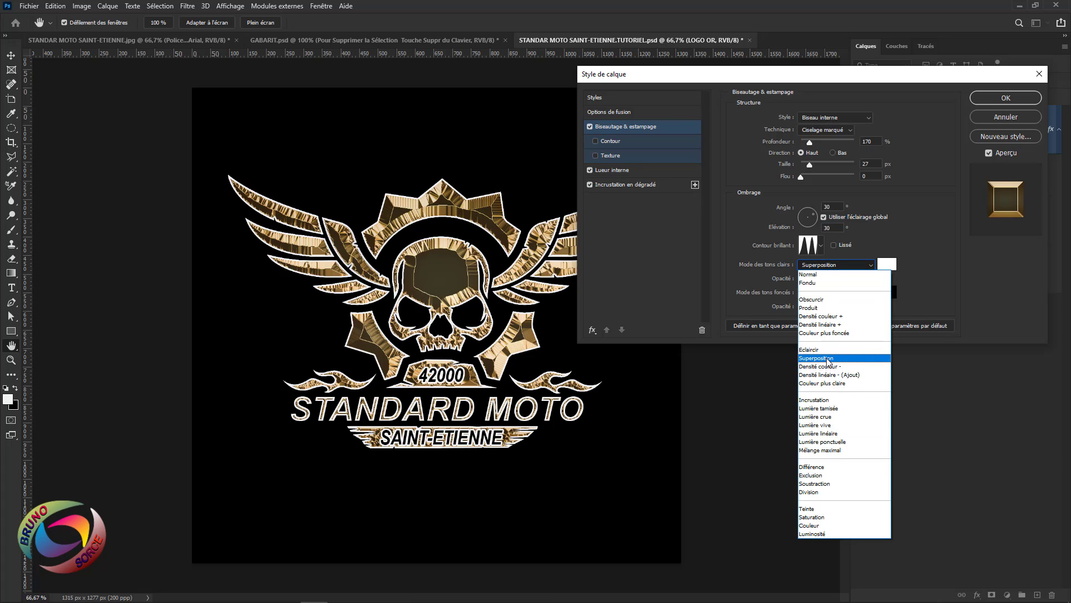
click(827, 359)
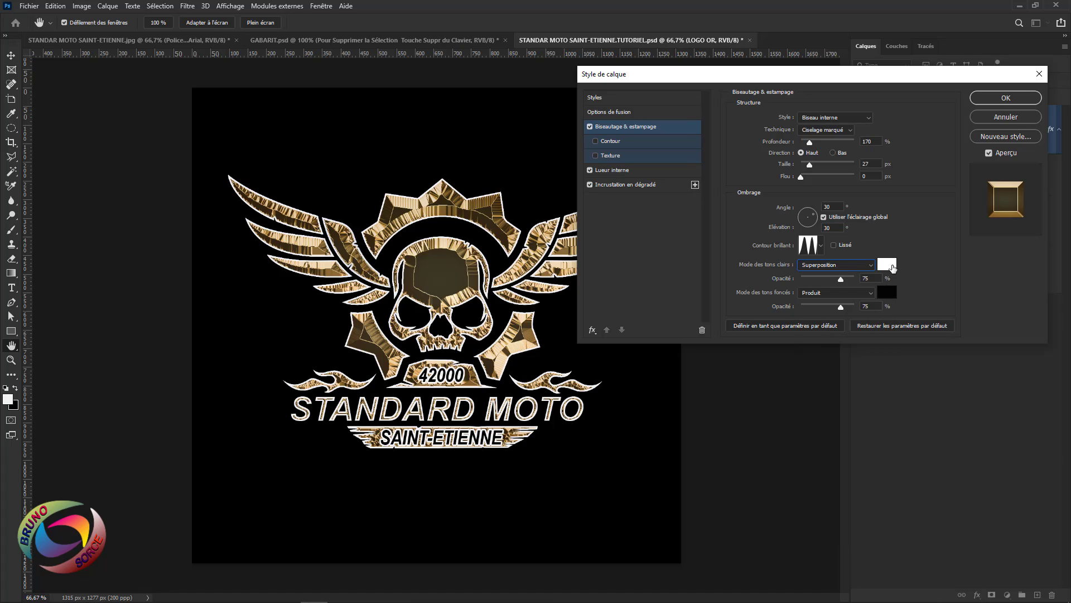
click(892, 266)
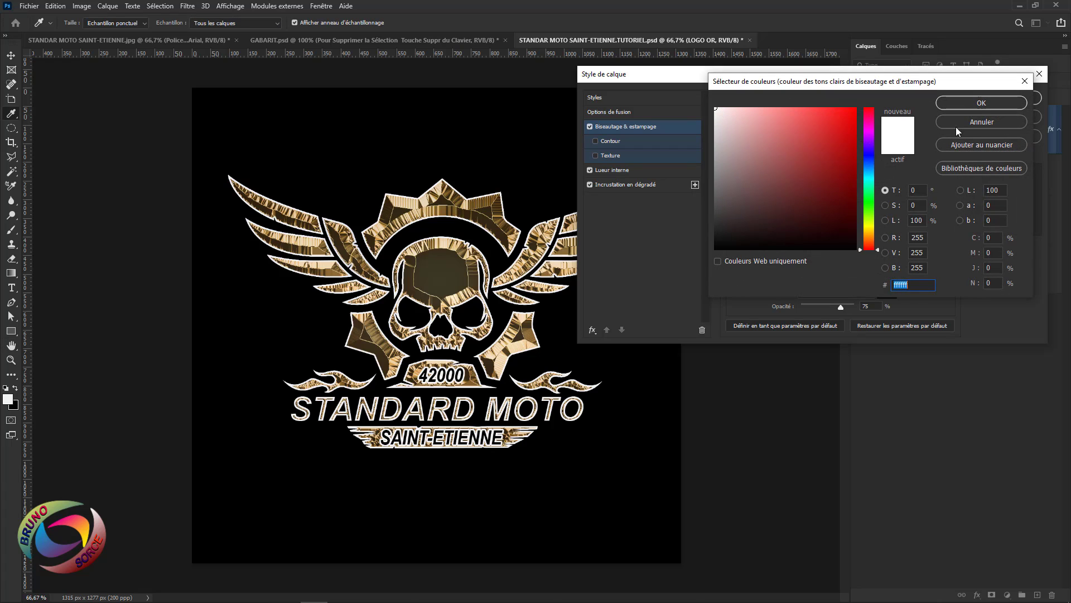
click(977, 122)
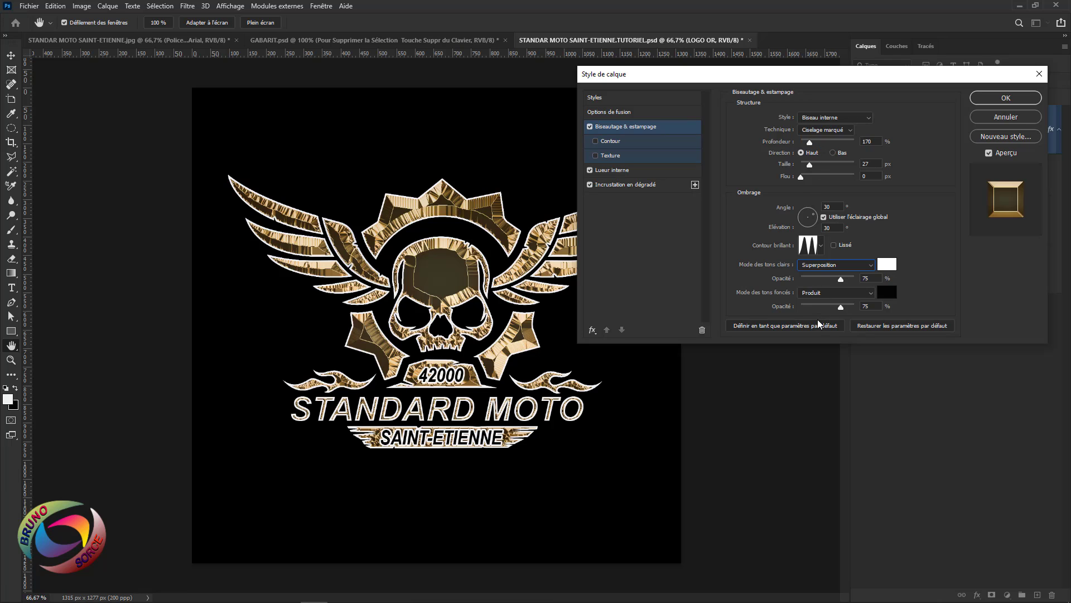
Step: Review the inner glow's blend mode, opacity and noise values
click(611, 171)
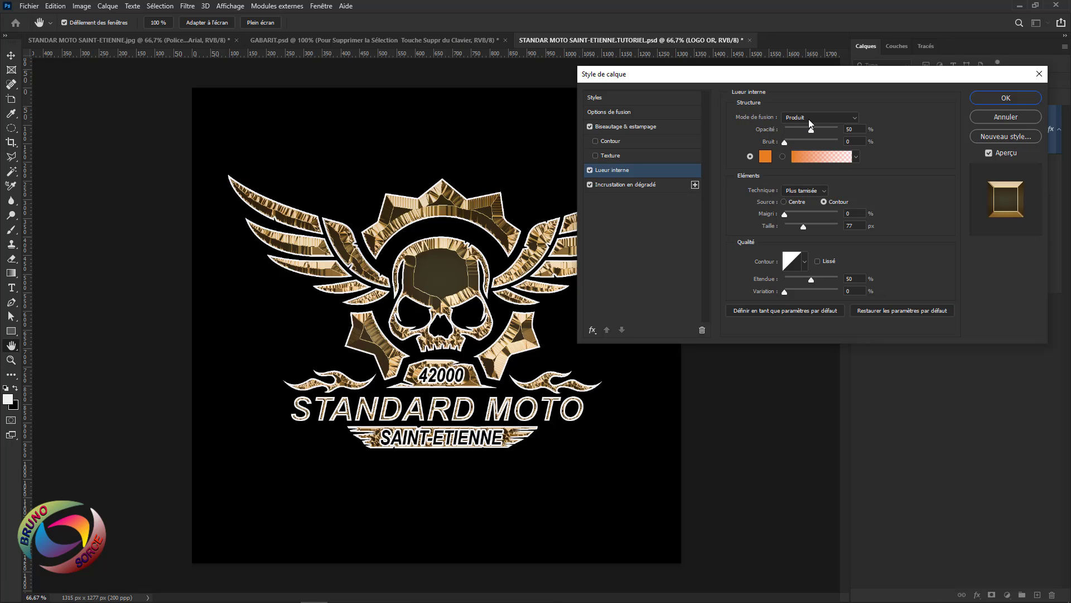
click(849, 129)
click(857, 141)
double_click(848, 141)
Step: Edit the inner glow's colour-to-transparent gradient, using e8801f for its first colour stop
click(783, 156)
click(816, 157)
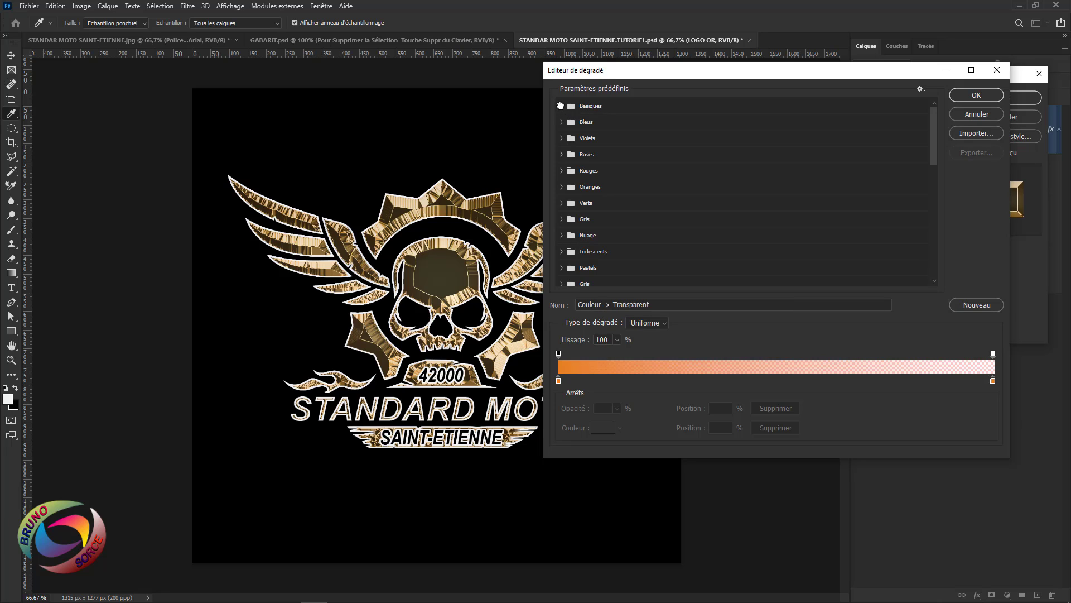
click(561, 106)
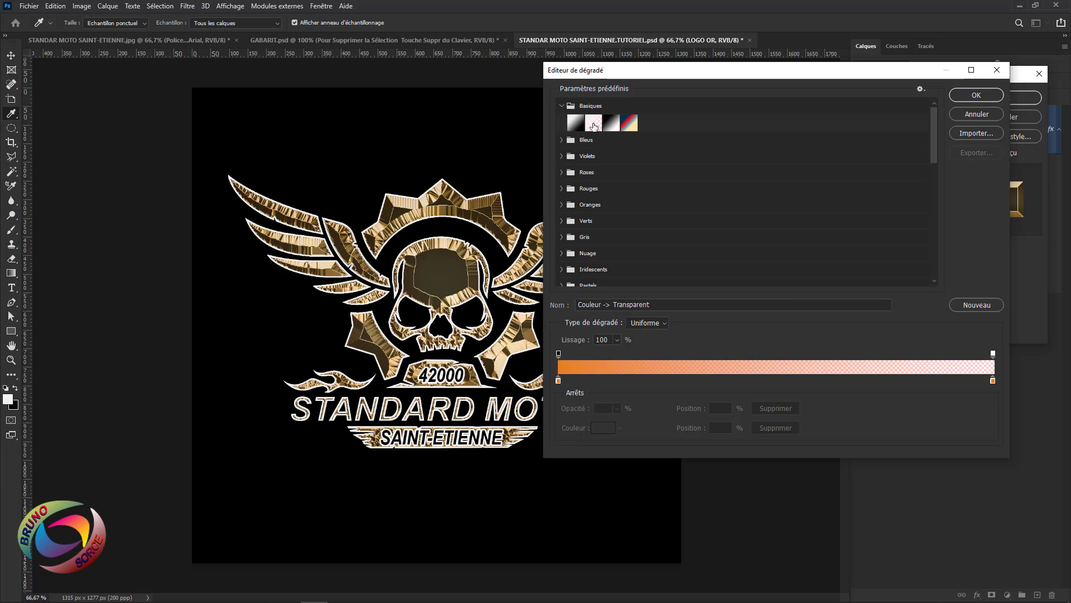
click(559, 381)
double_click(559, 381)
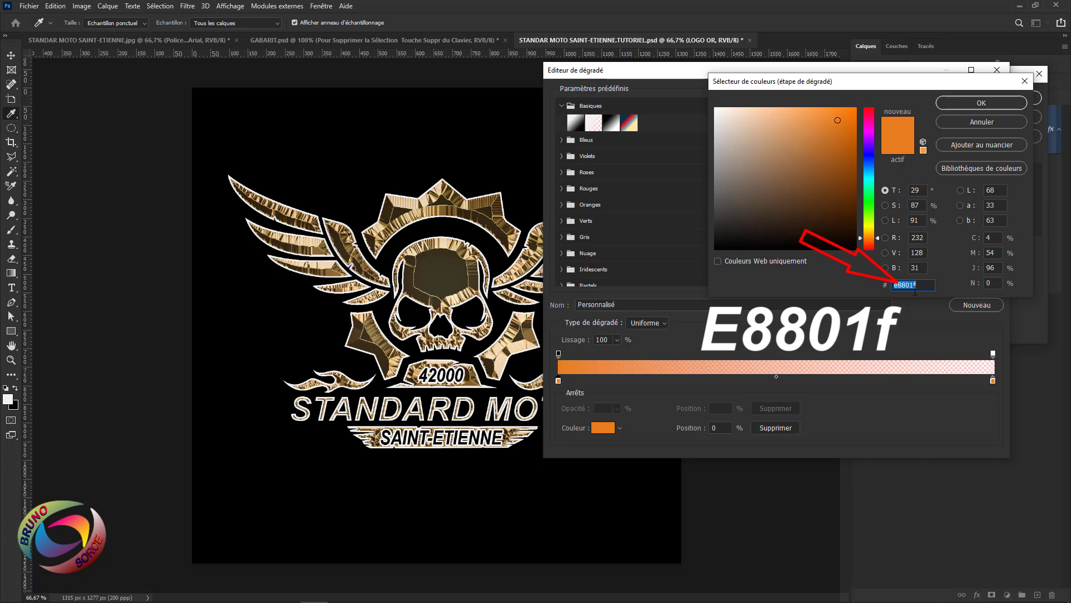
click(984, 102)
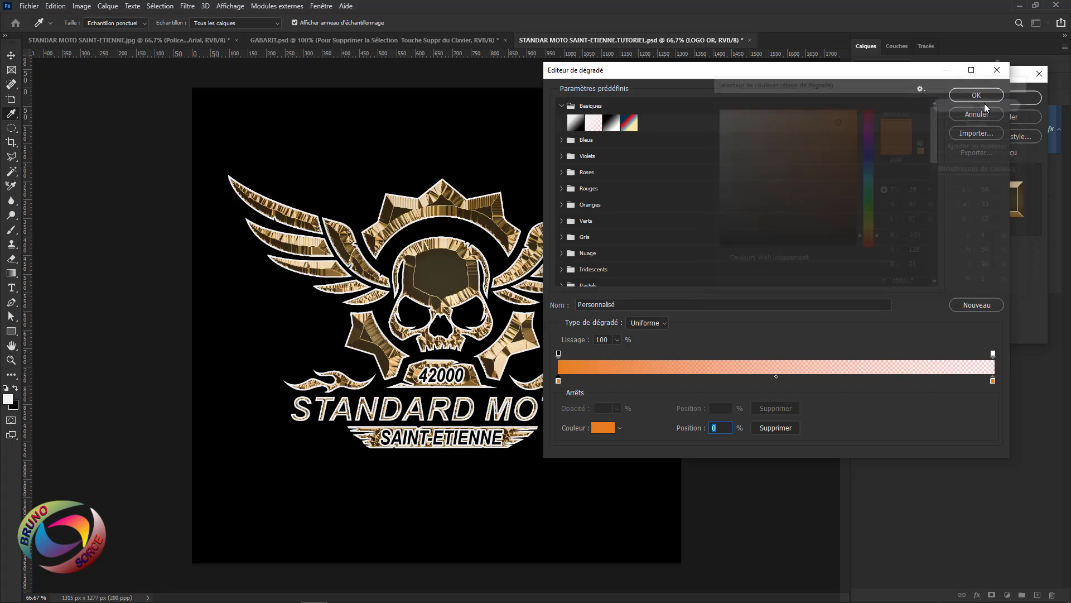
Step: Accept the inner glow's gradient with its end stop, and review the glow's technique, choke, size, contour, range and jitter settings
click(993, 381)
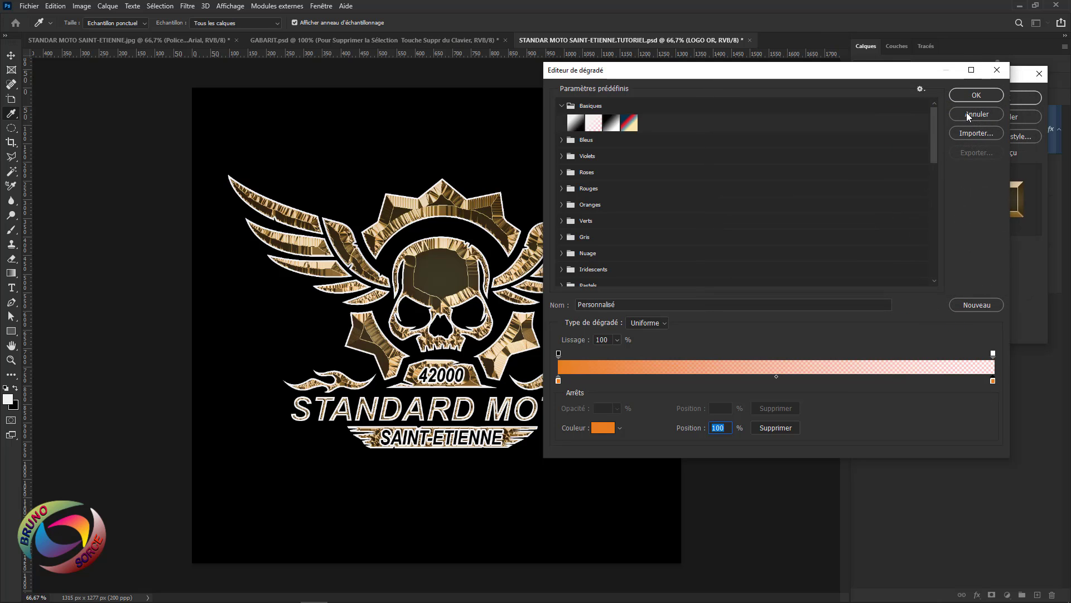
click(969, 96)
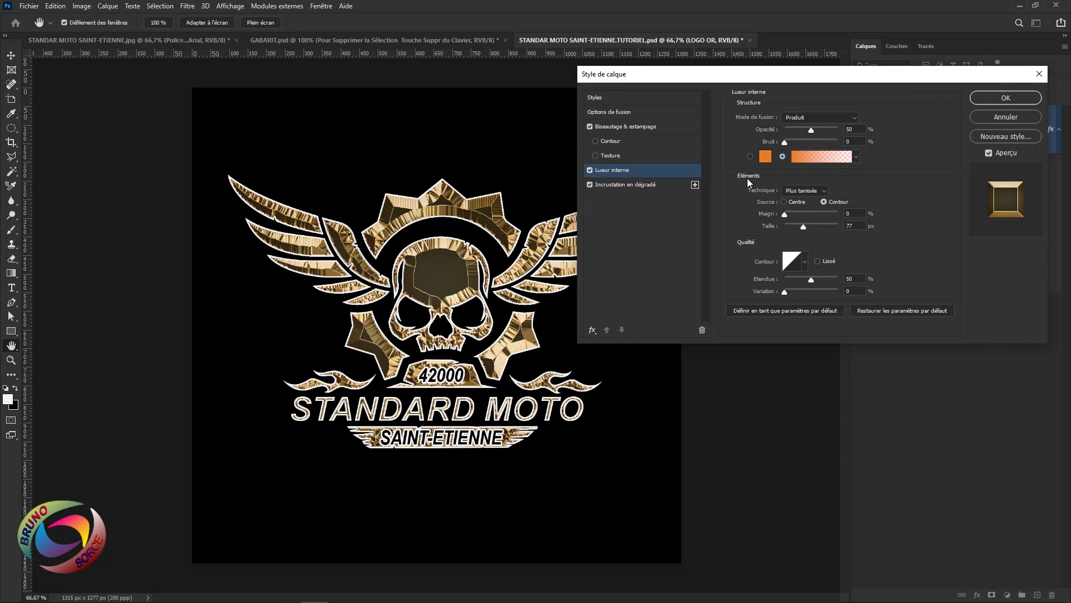
click(804, 192)
click(857, 213)
double_click(857, 213)
click(804, 262)
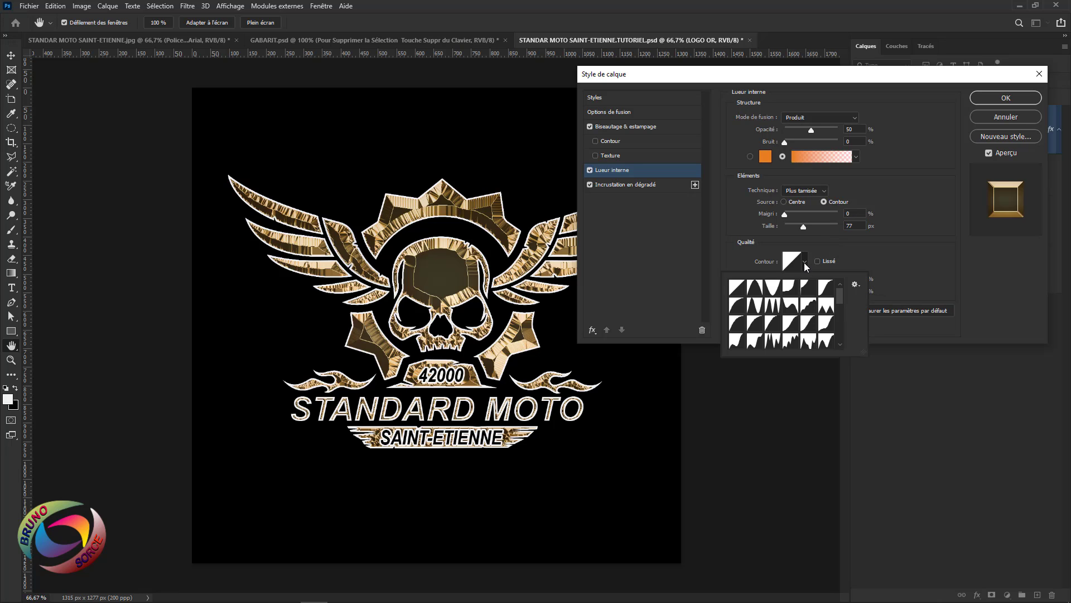
click(737, 288)
click(879, 256)
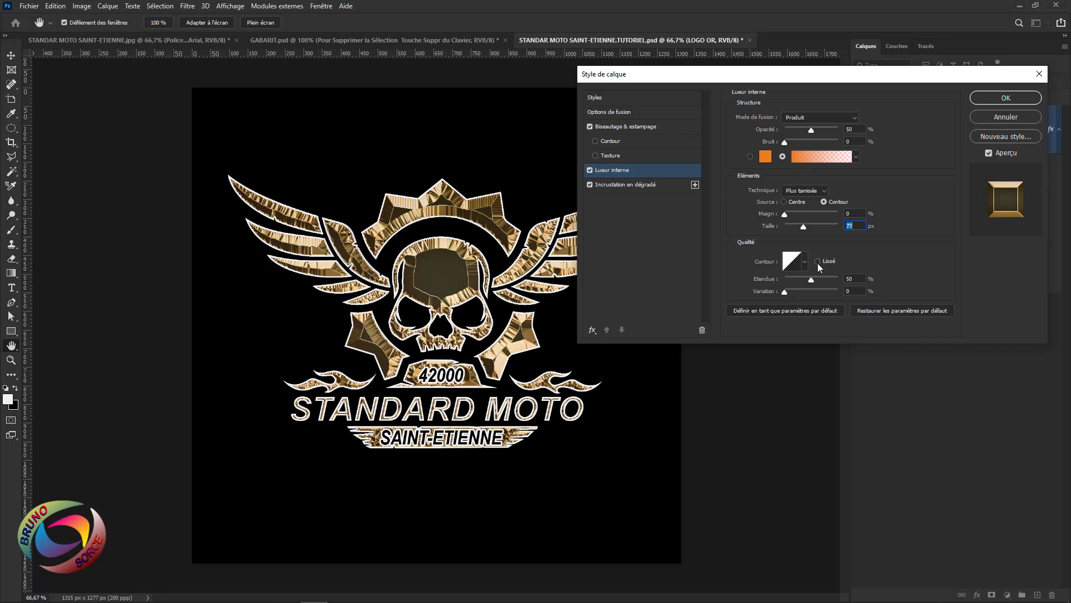
double_click(846, 278)
double_click(860, 291)
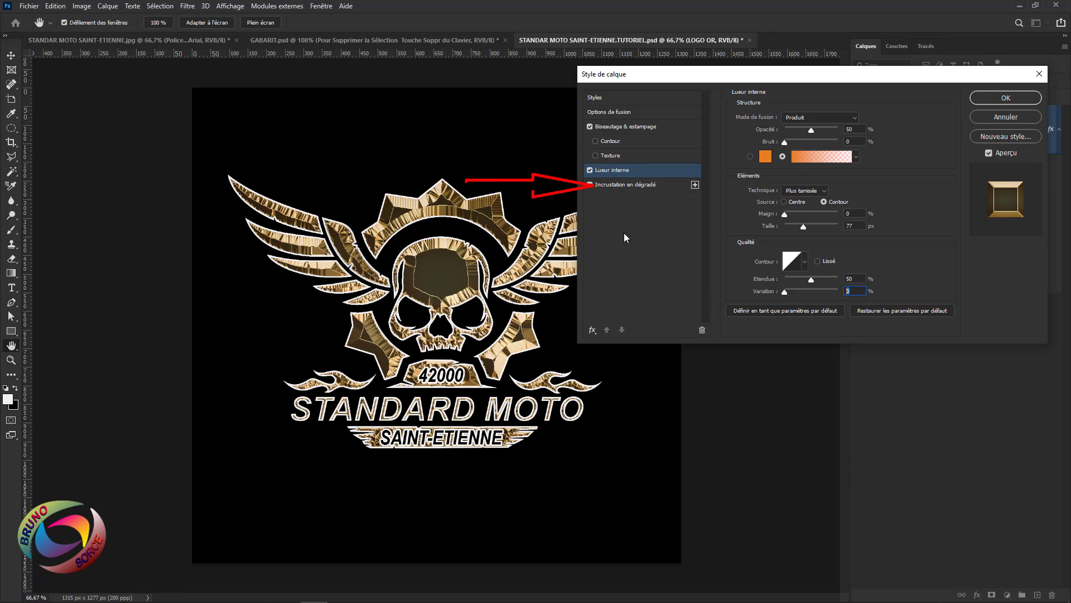
Step: Open the gradient overlay's gradient for editing and use f6eead for its first colour stop
click(616, 185)
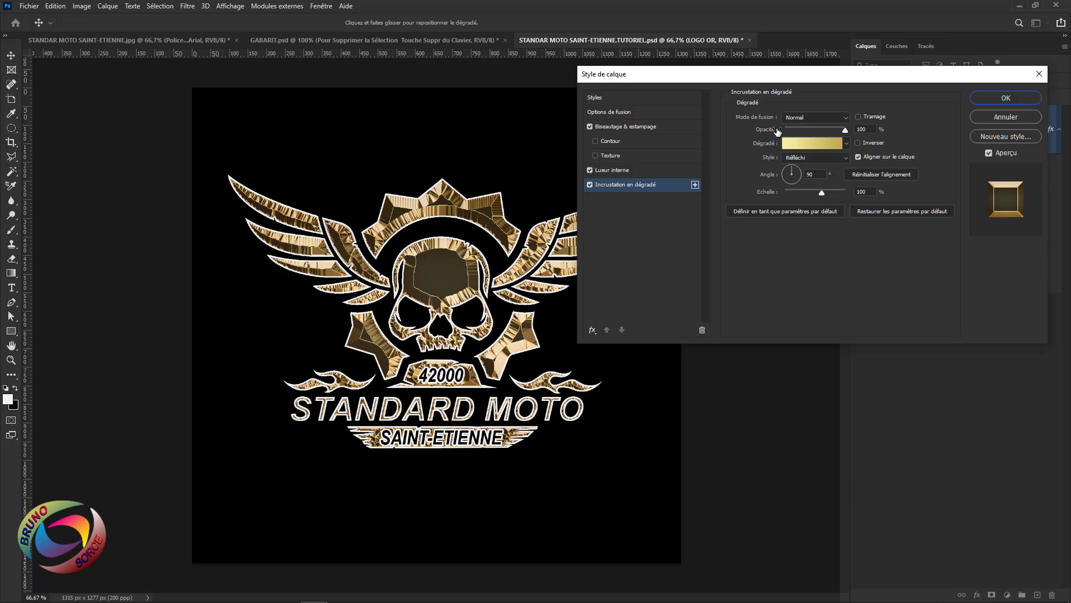
click(865, 130)
click(813, 146)
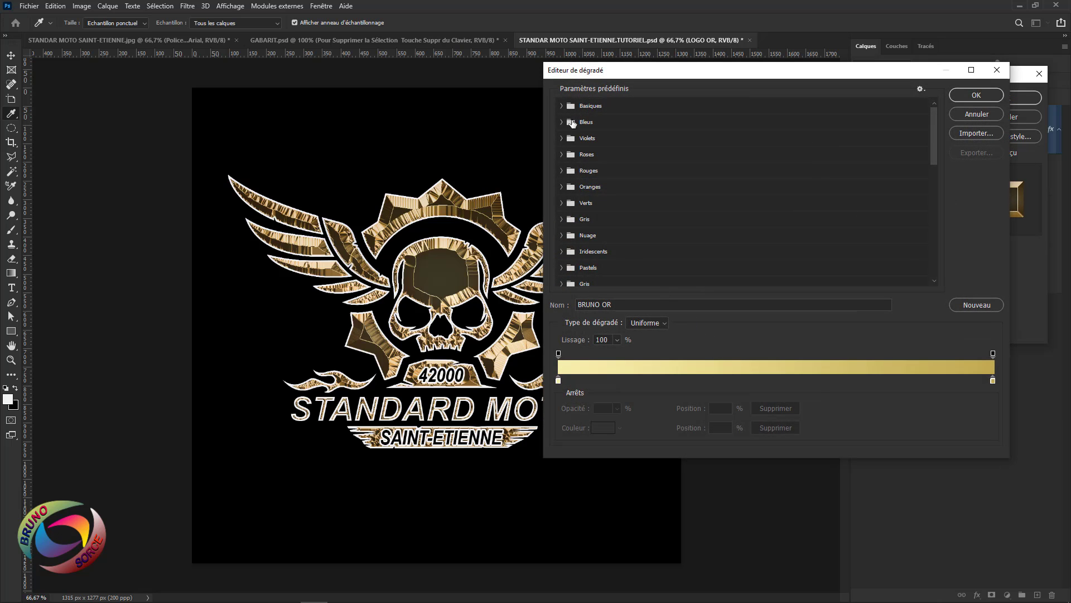
click(562, 106)
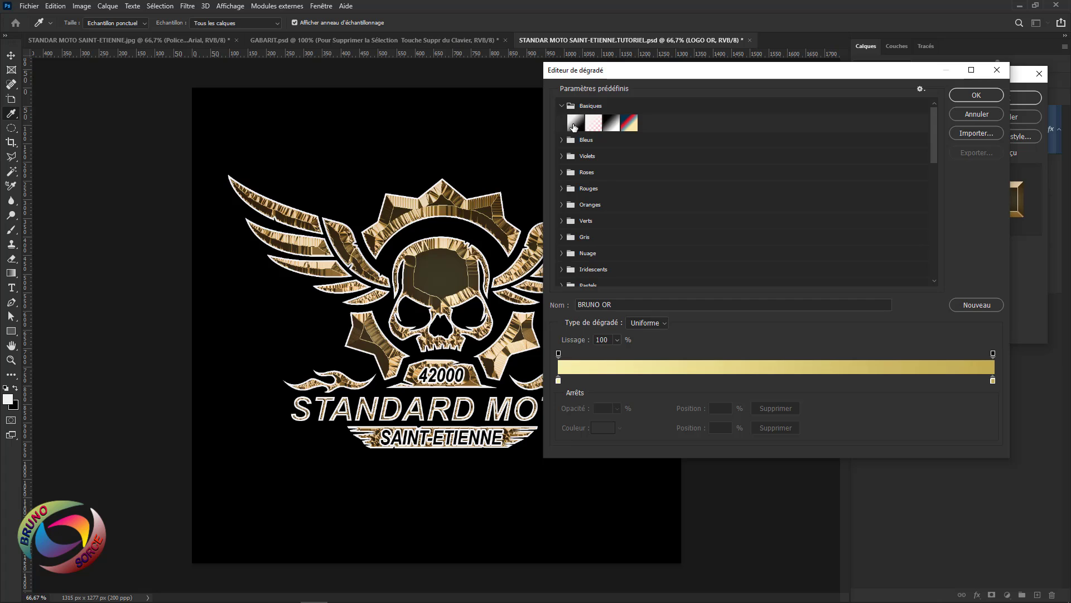
click(558, 381)
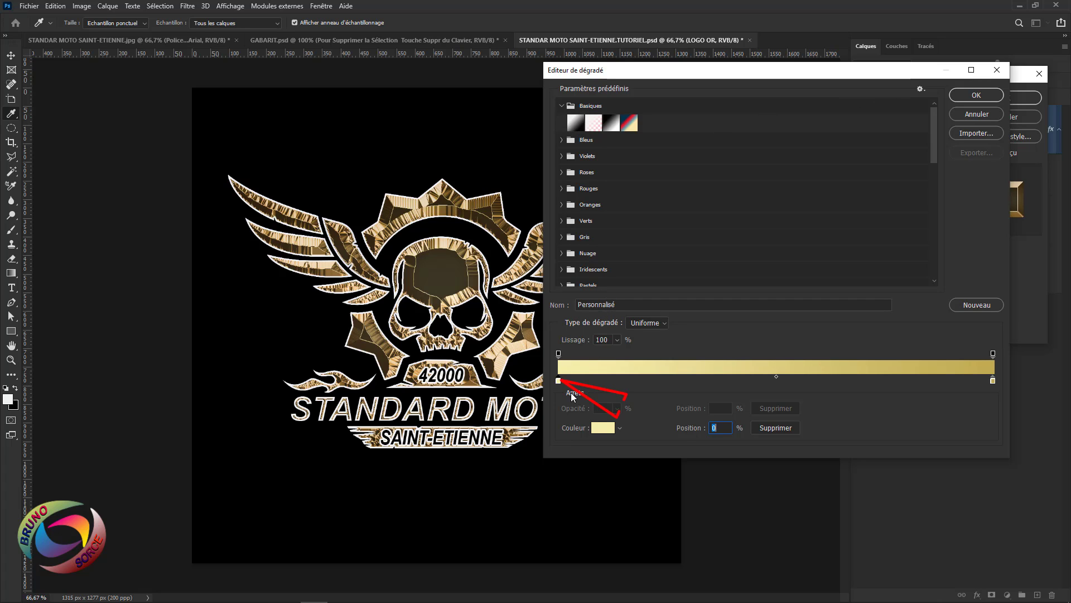
double_click(558, 381)
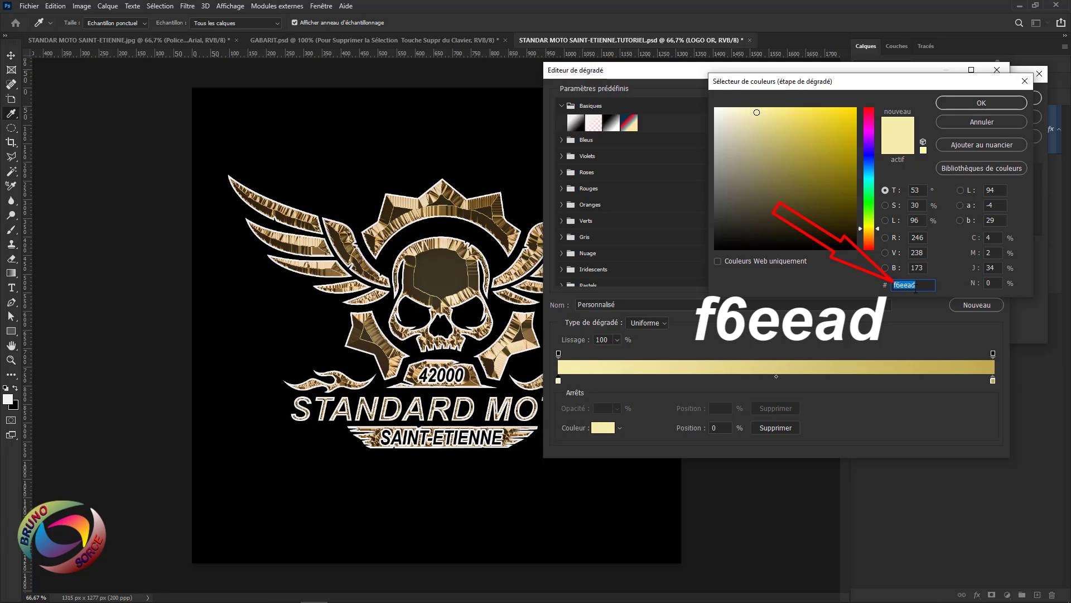
click(993, 106)
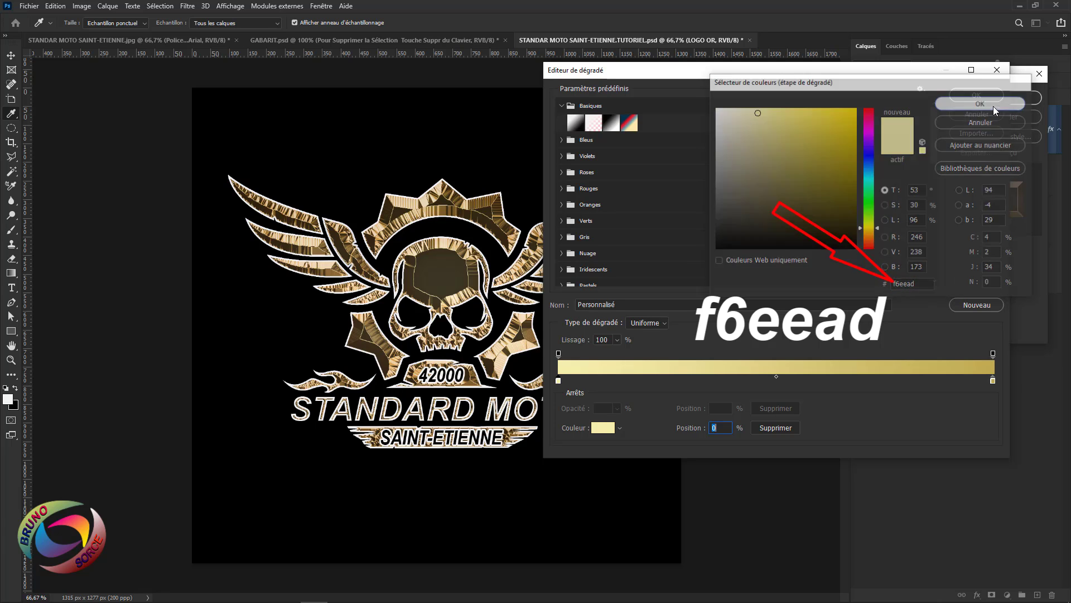
Step: Use c1ac51 for the overlay gradient's end colour stop and accept the gradient
double_click(992, 381)
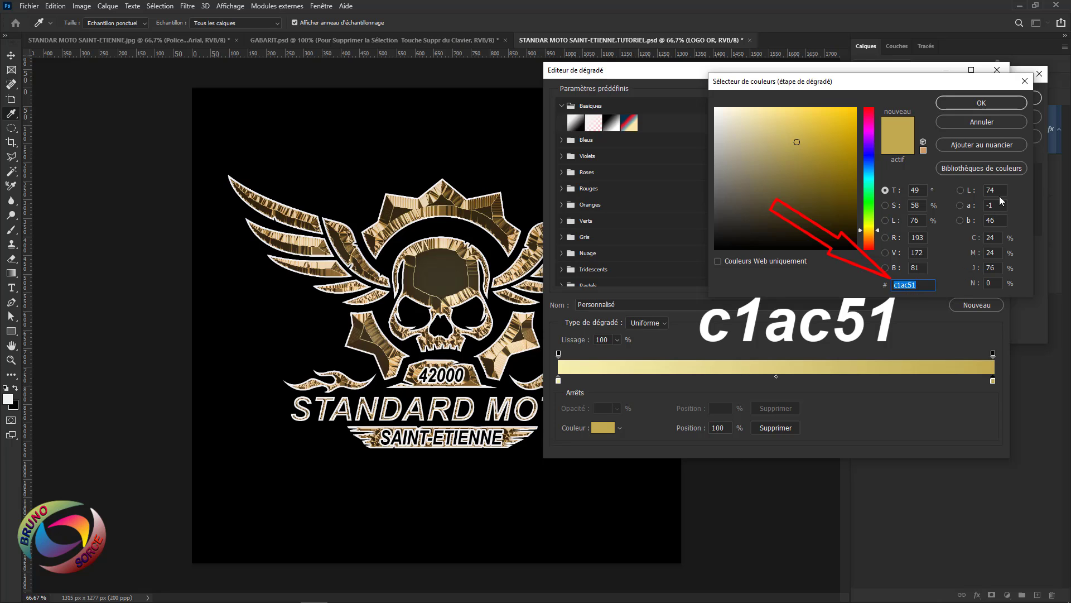
click(981, 104)
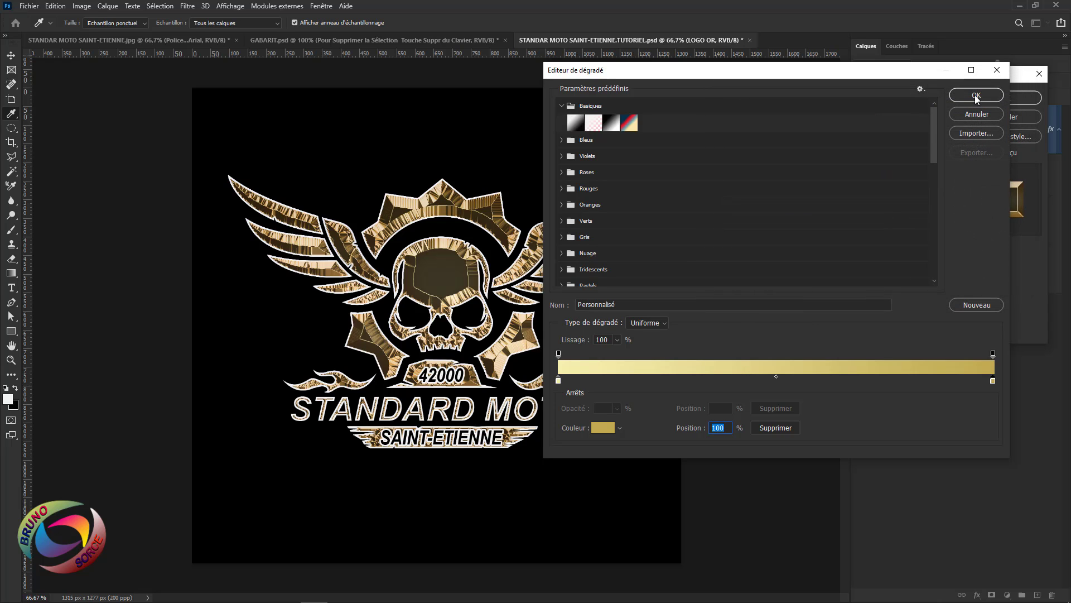
click(977, 96)
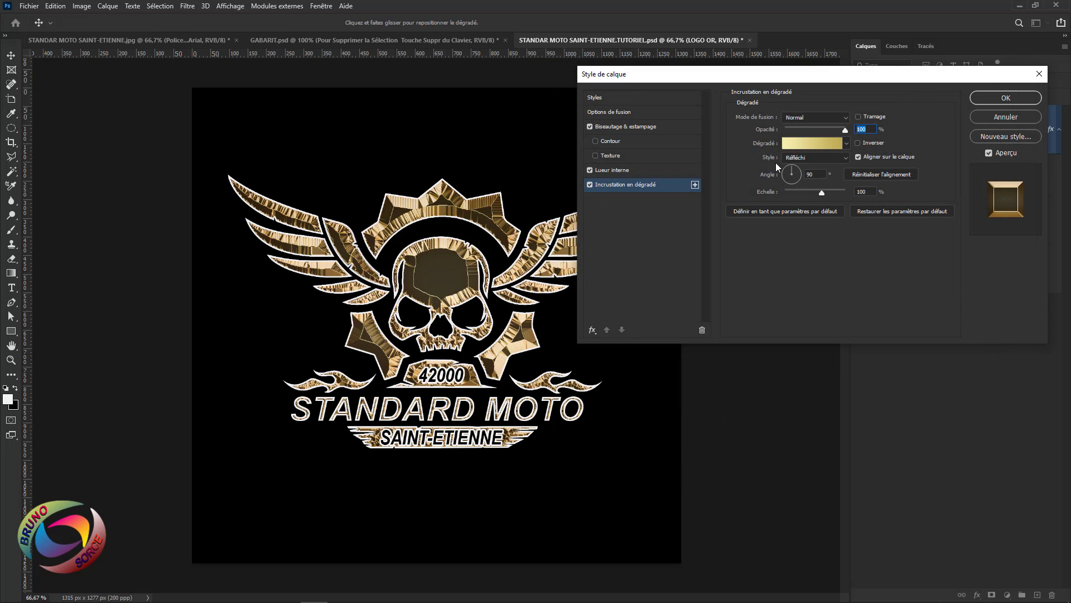
Step: Choose the Réfléchi style for the gradient overlay and check its angle and scale
click(829, 158)
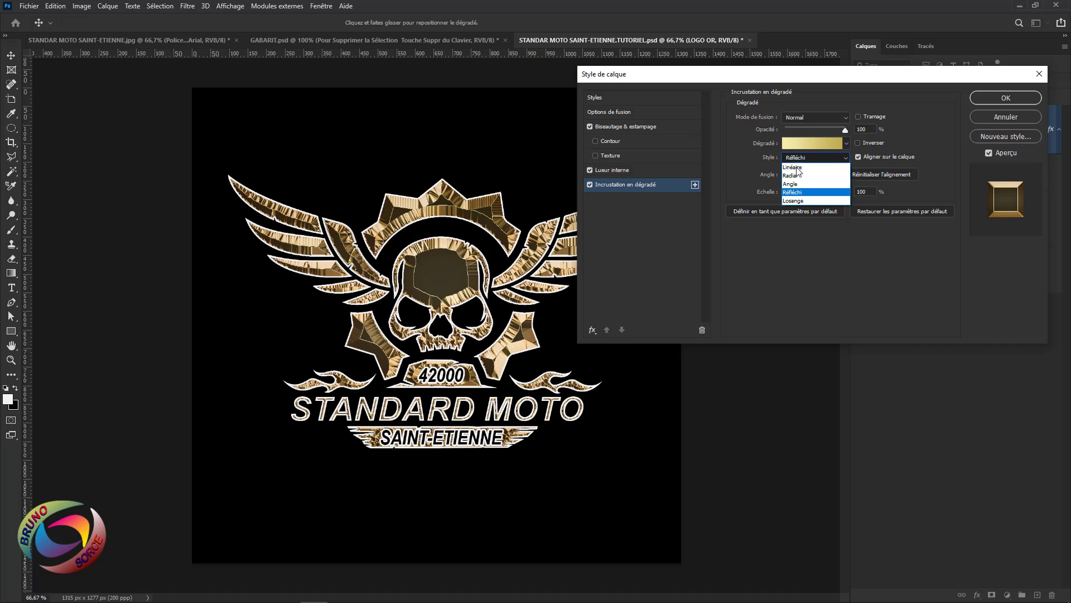
click(798, 193)
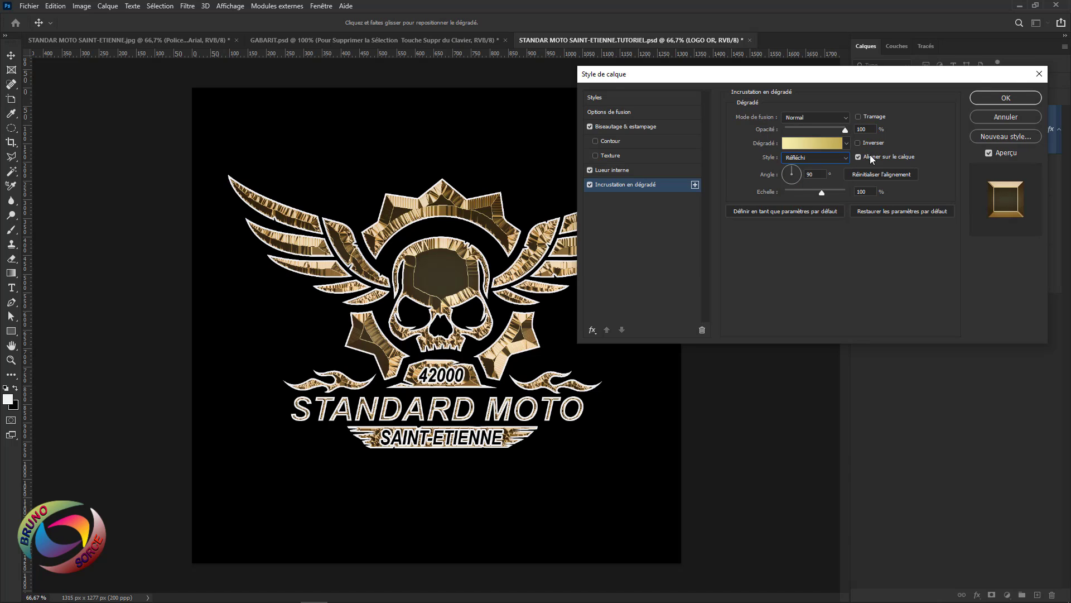
click(818, 174)
click(862, 191)
Step: Save the LOGO OR layer's effects as a new style preset, including it in the current library, and apply the layer style
click(605, 98)
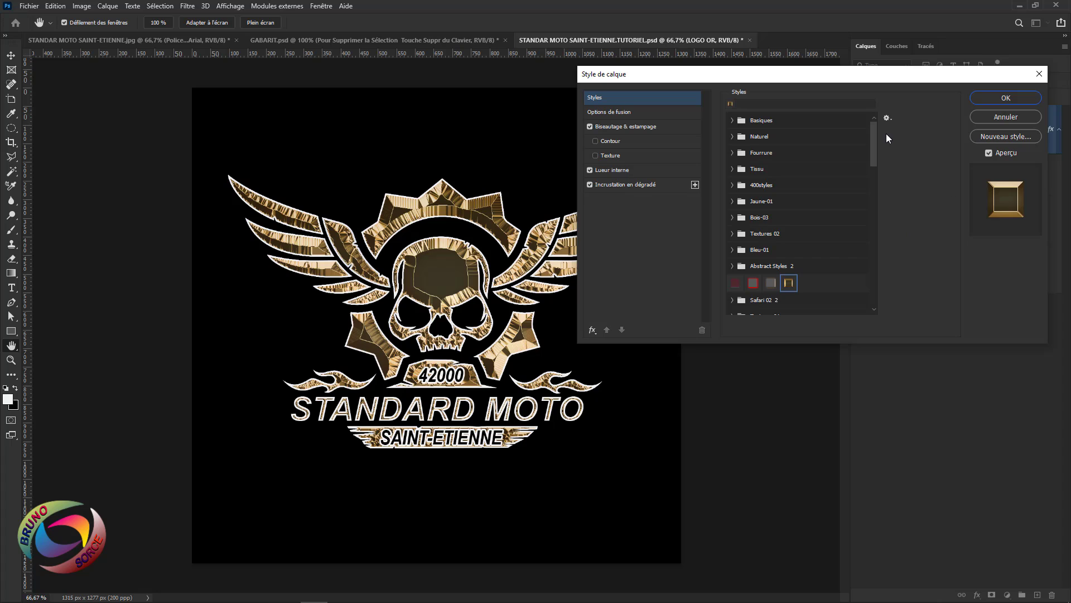
drag(872, 128, 876, 312)
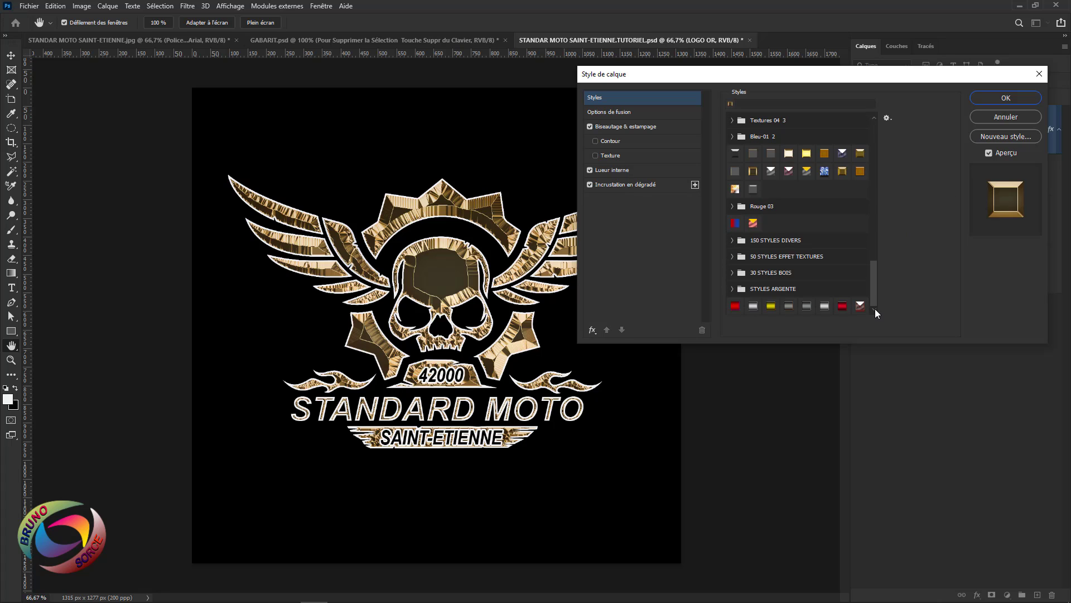
click(1001, 139)
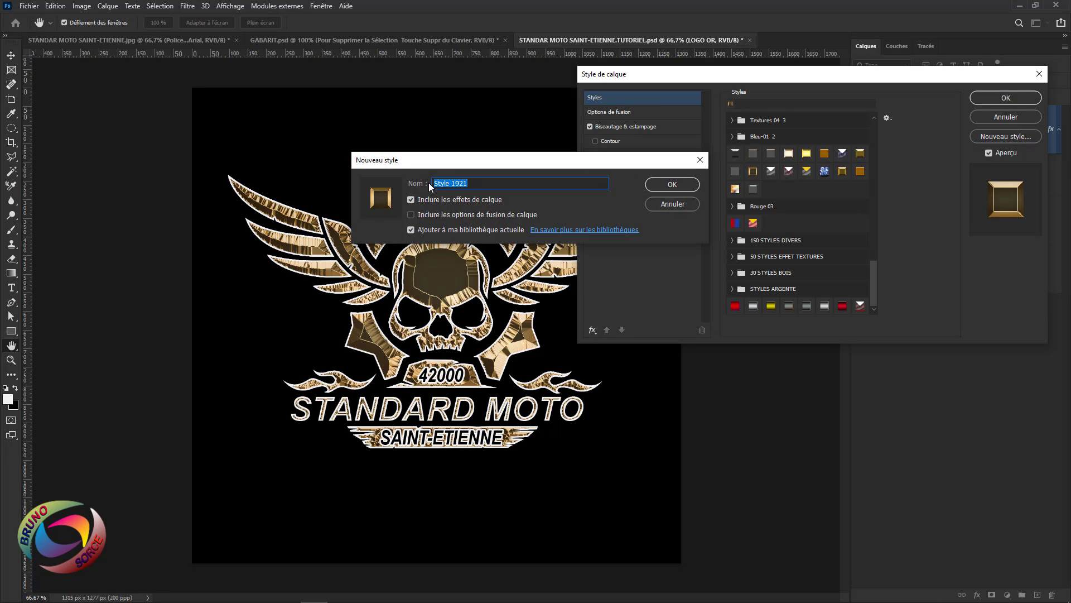
click(675, 188)
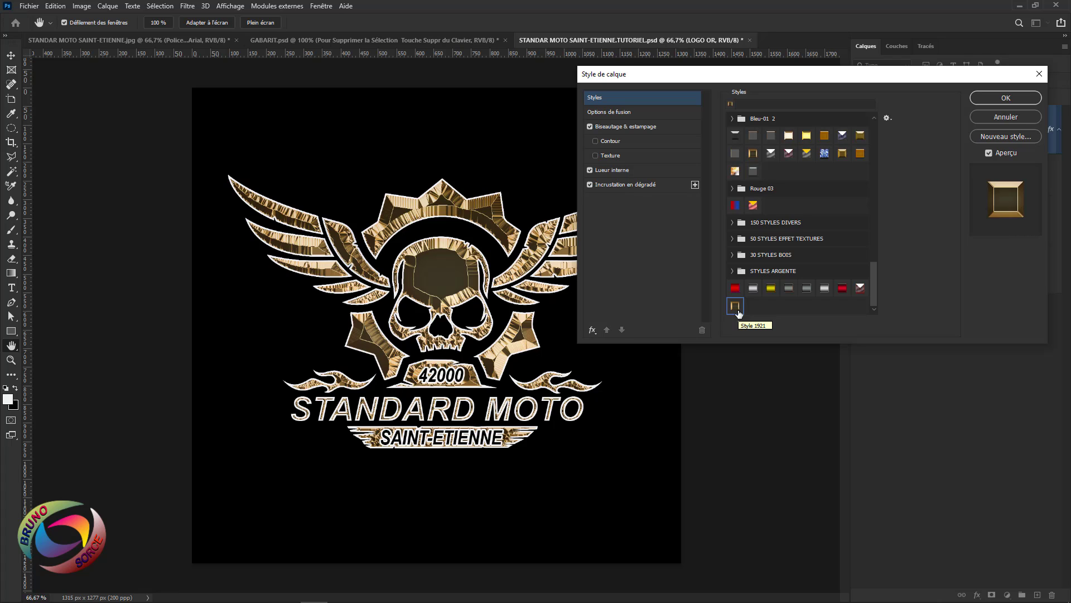
click(1004, 98)
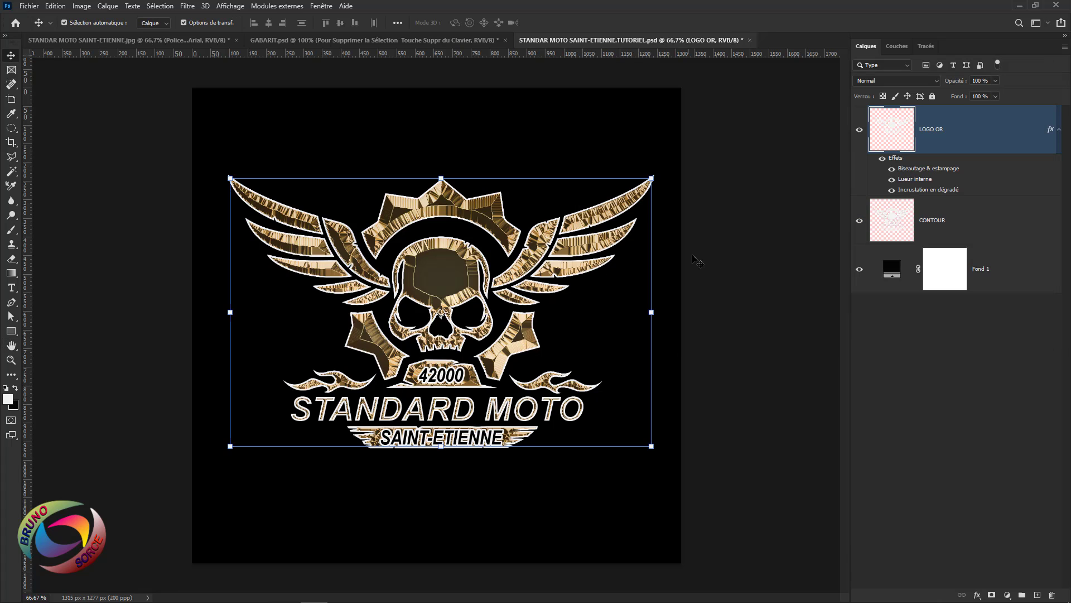
Step: Hide and show the LOGO OR layer to compare the logo with and without the gold effect
click(860, 130)
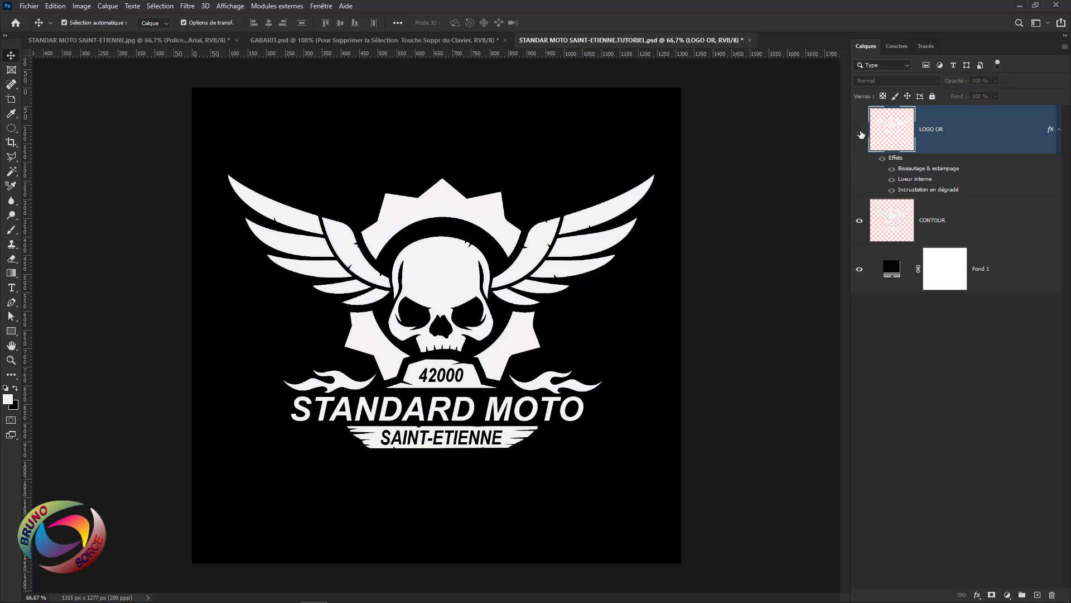
click(860, 130)
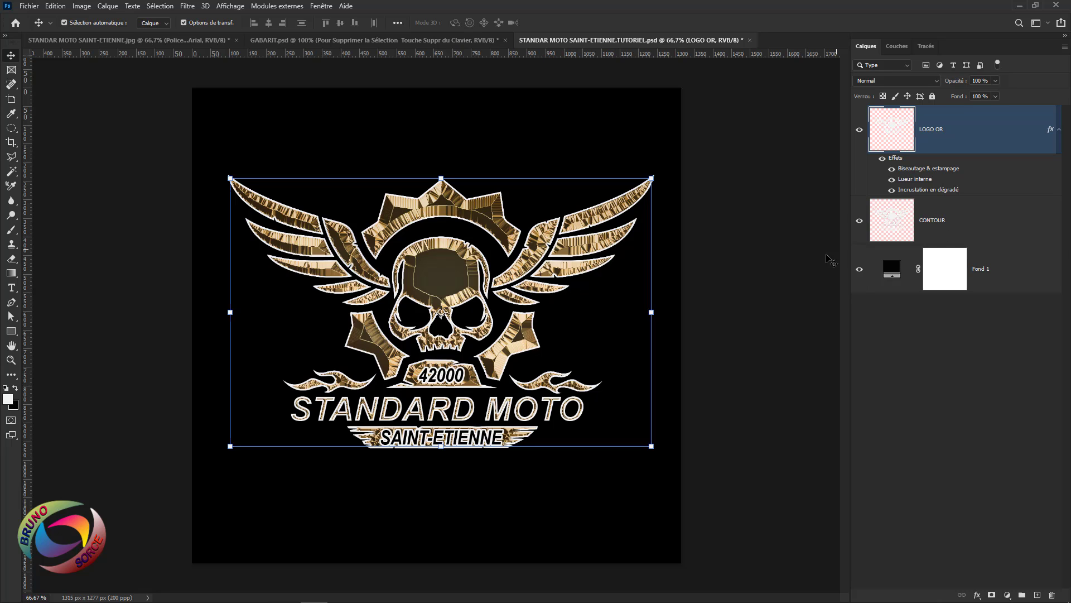
Step: Apply the saved red-and-white style preset, last in the row below STYLES ARGENTE, to the CONTOUR layer
click(1027, 226)
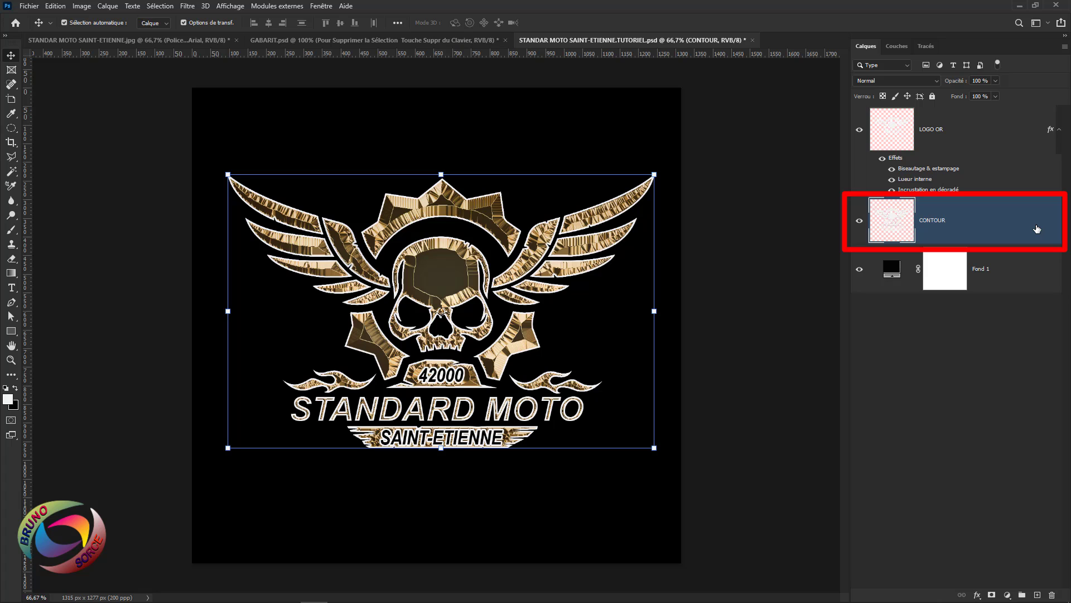
double_click(1036, 229)
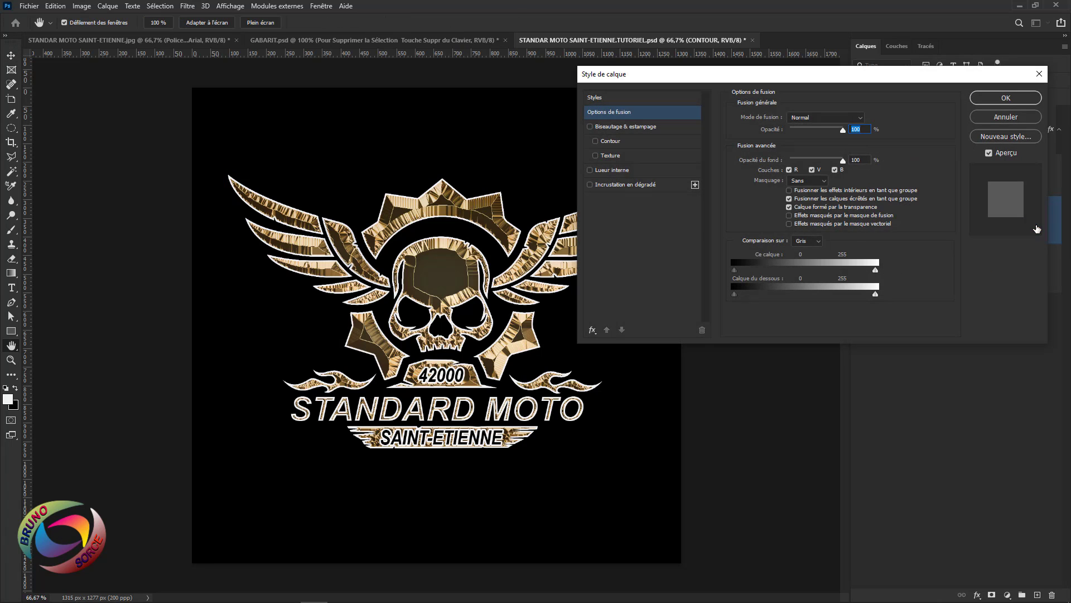
click(596, 101)
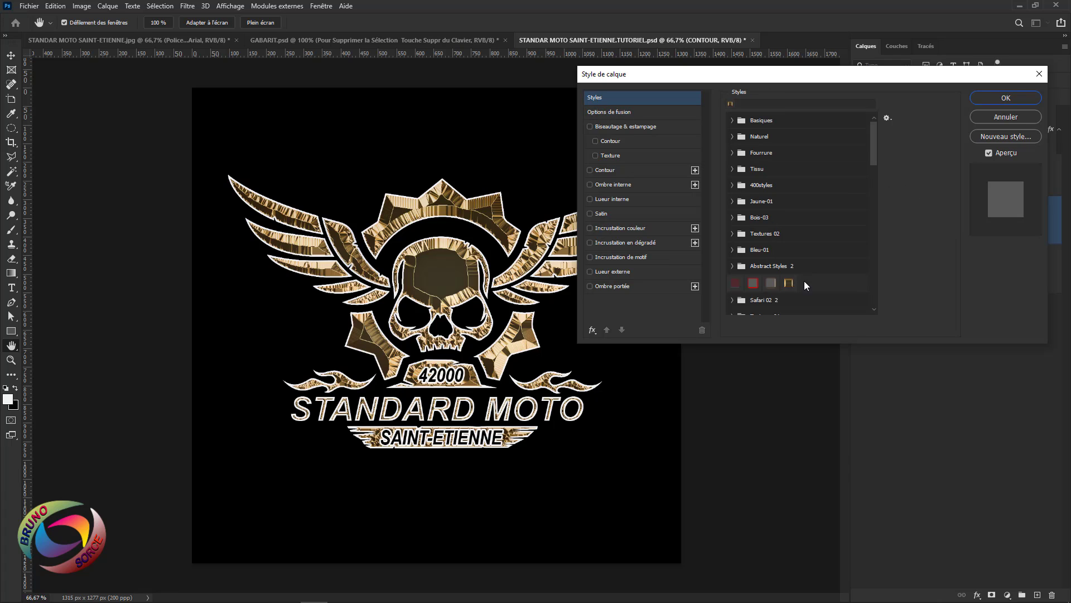
scroll(805, 280, down, 5)
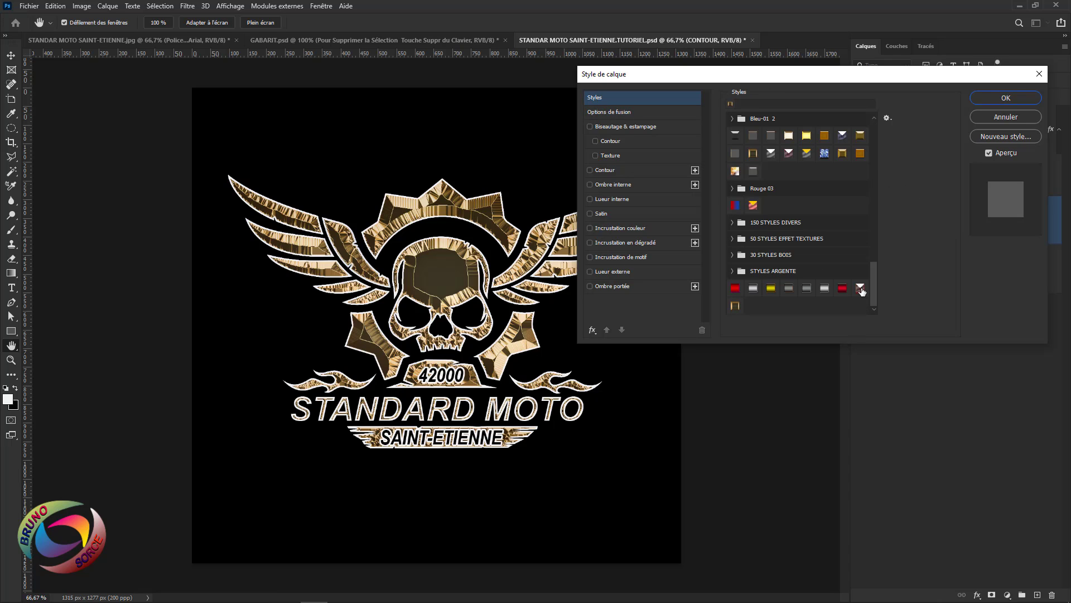
click(861, 288)
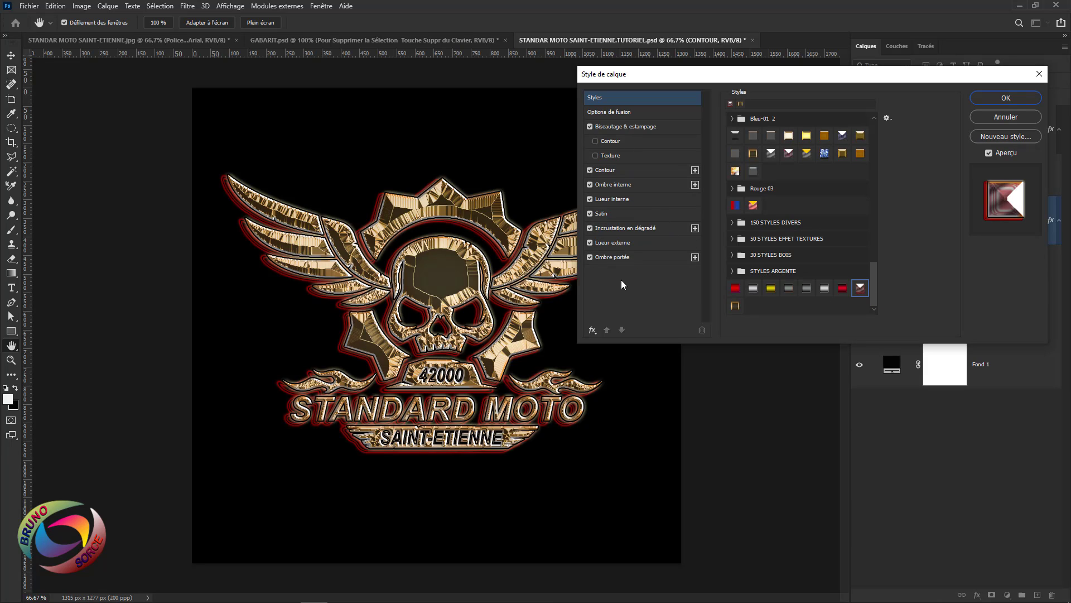
Step: Keep the CONTOUR layer's bevel technique at Ciselage marqué and check its depth, size, softness, lighting angle and elevation
click(617, 128)
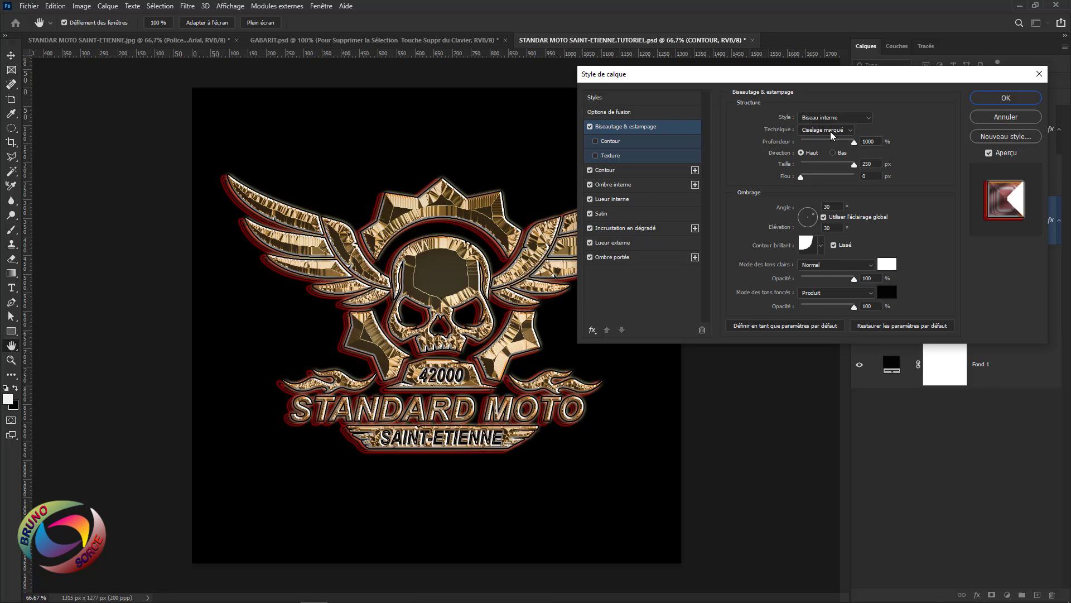
click(845, 132)
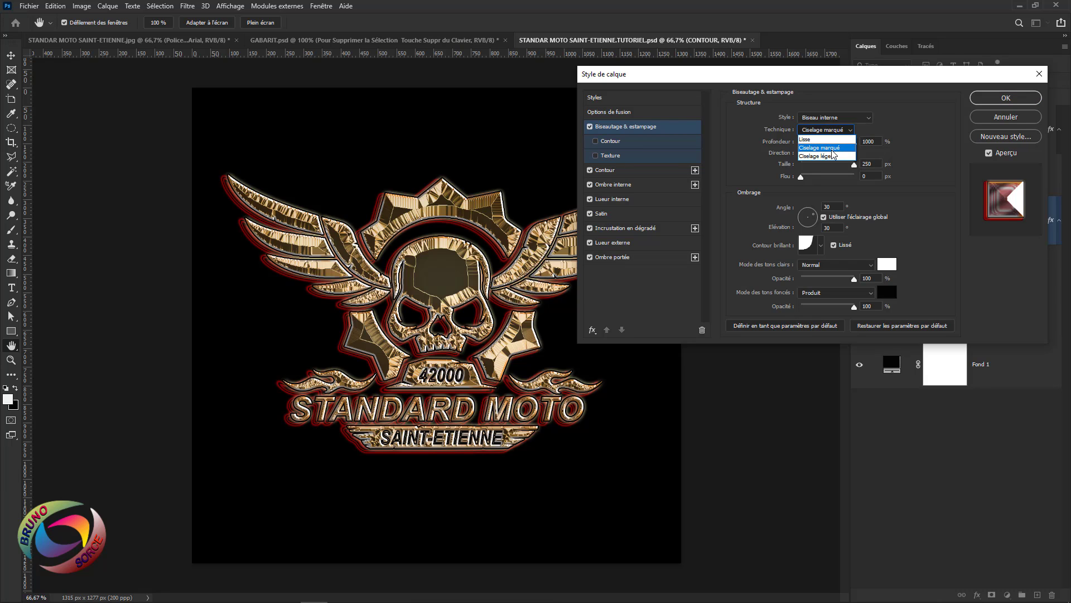
click(831, 148)
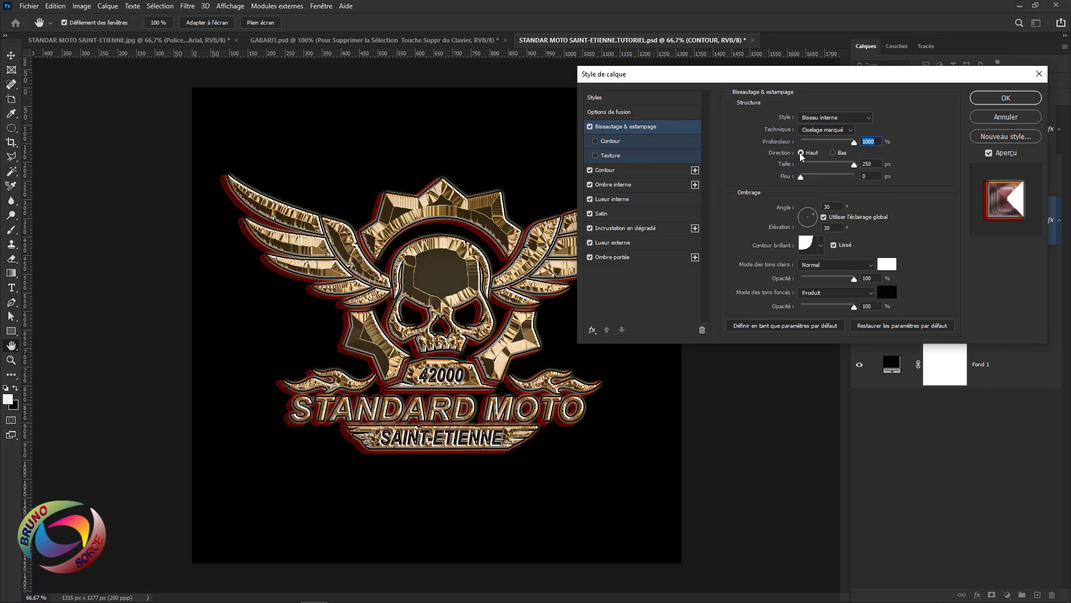
click(864, 164)
key(Tab)
double_click(840, 206)
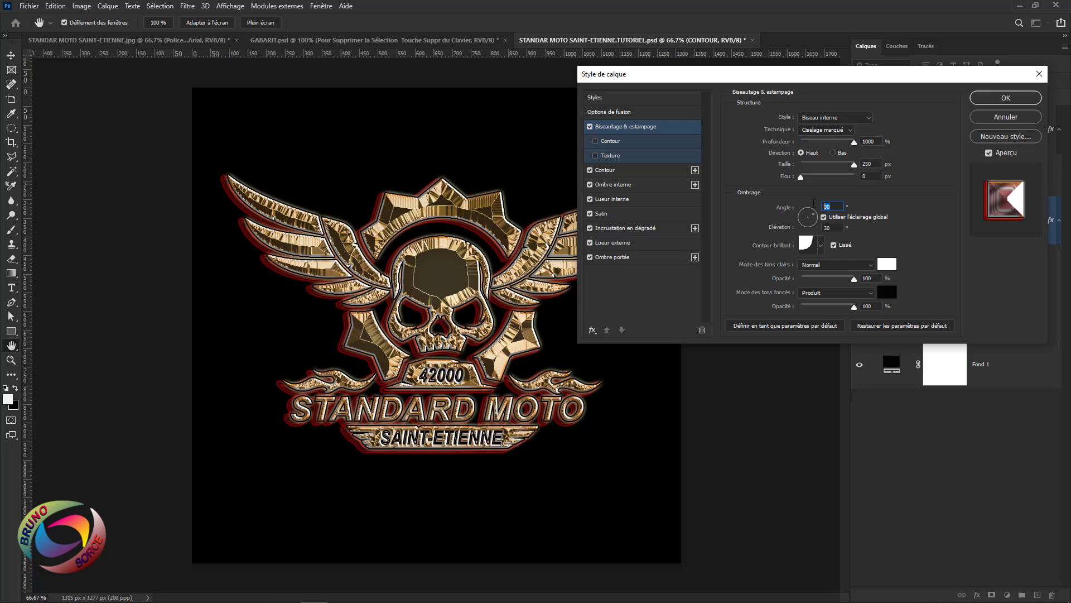
double_click(834, 228)
Step: Check the CONTOUR layer's bevel shading: gloss contour, elevation, highlight mode and colour, and shadow opacity, keeping the highlight mode at Normal
click(821, 246)
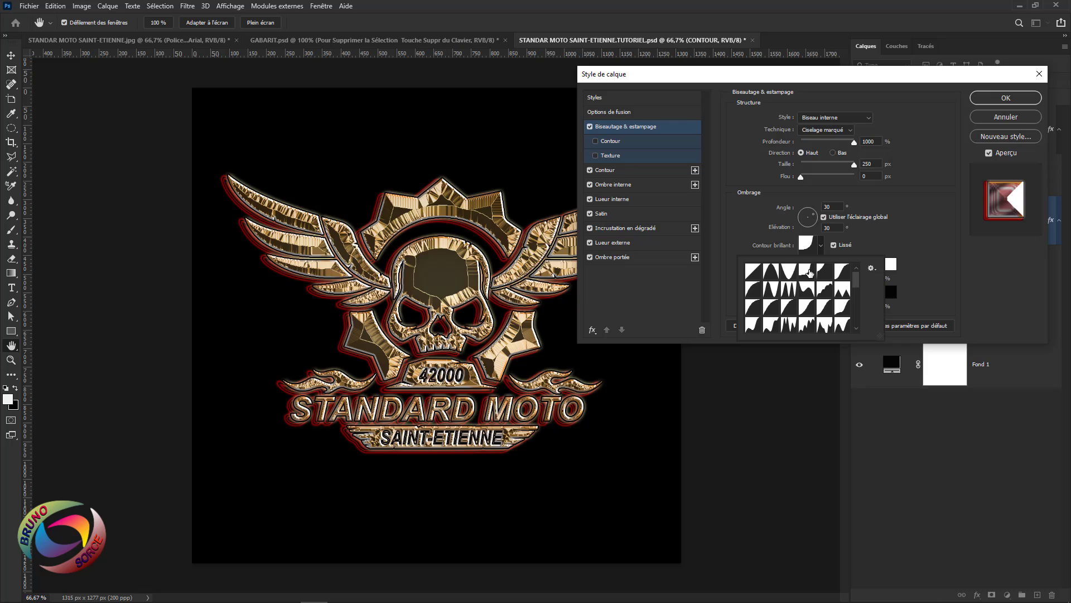
click(833, 255)
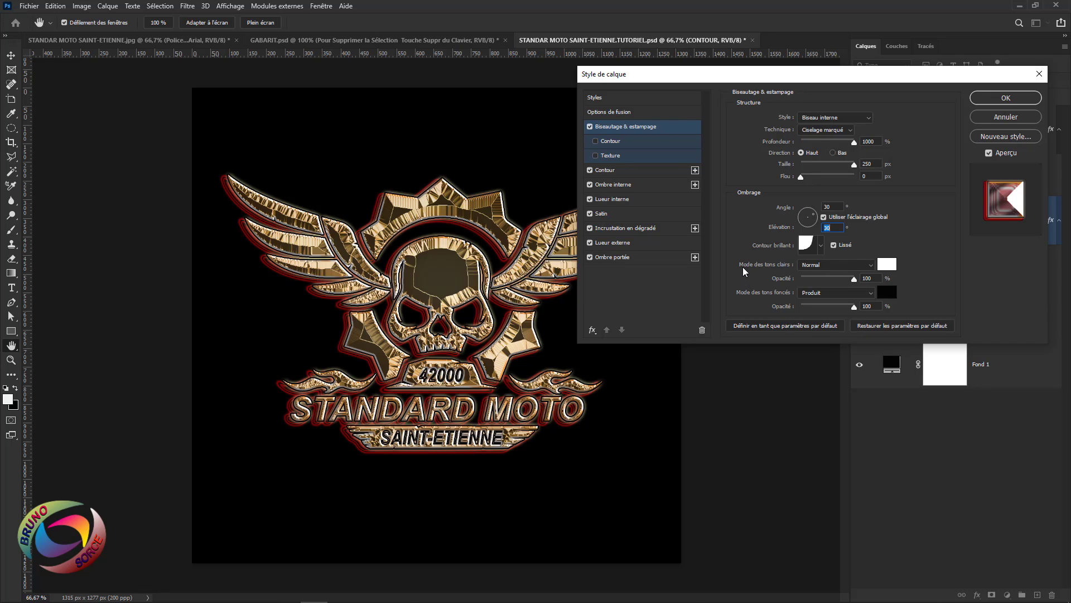
click(835, 265)
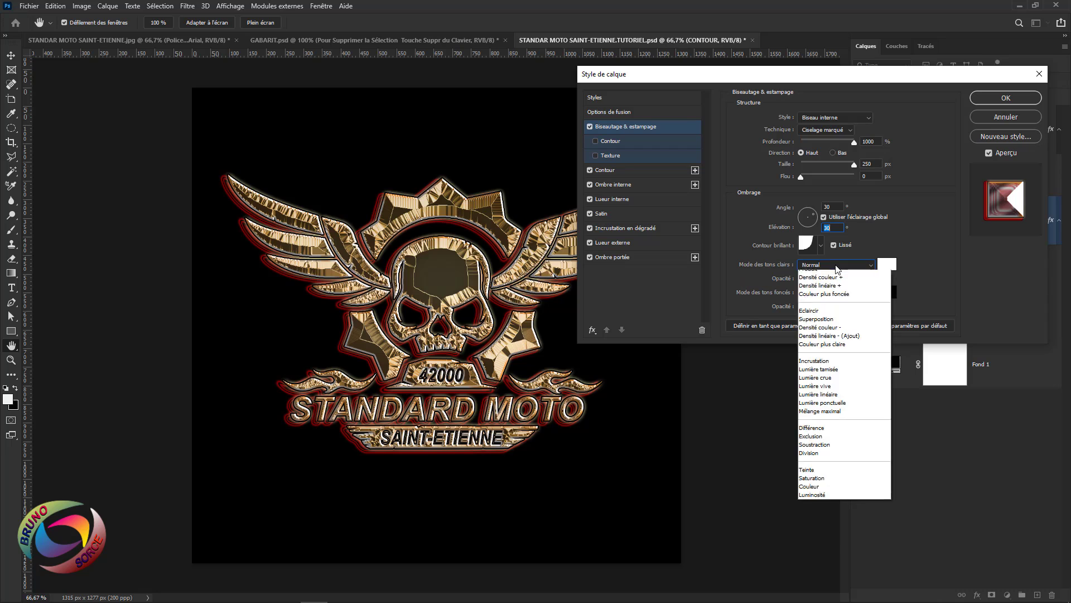
click(818, 274)
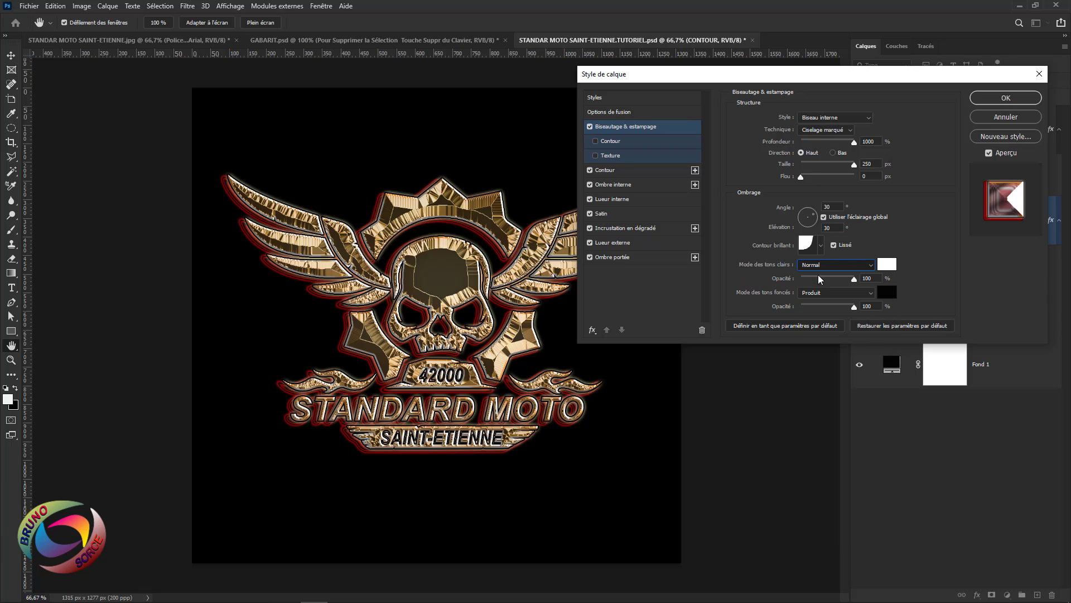
click(887, 264)
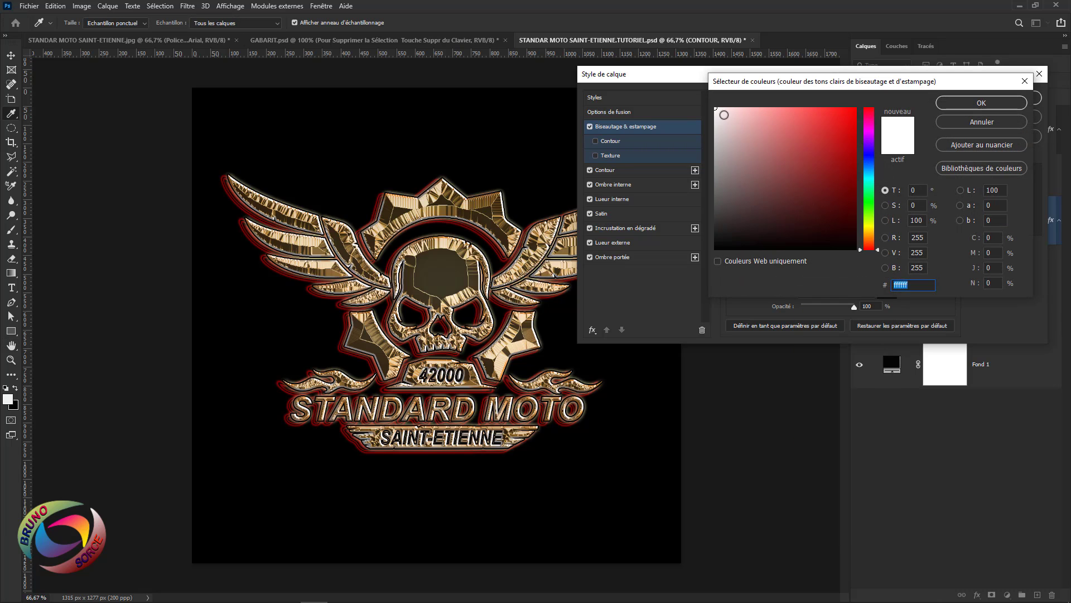
click(982, 102)
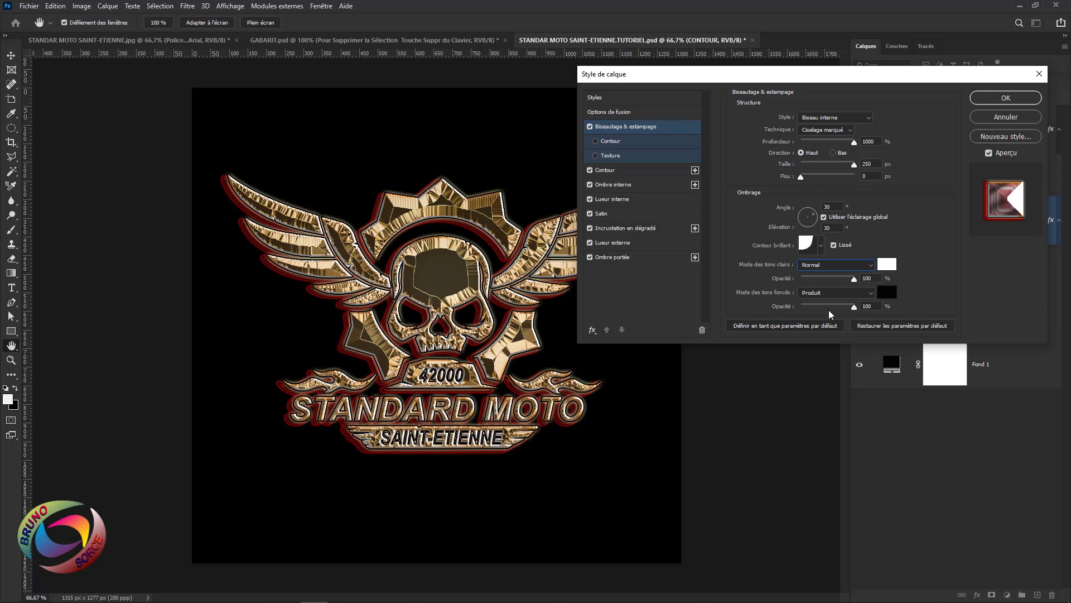
click(869, 305)
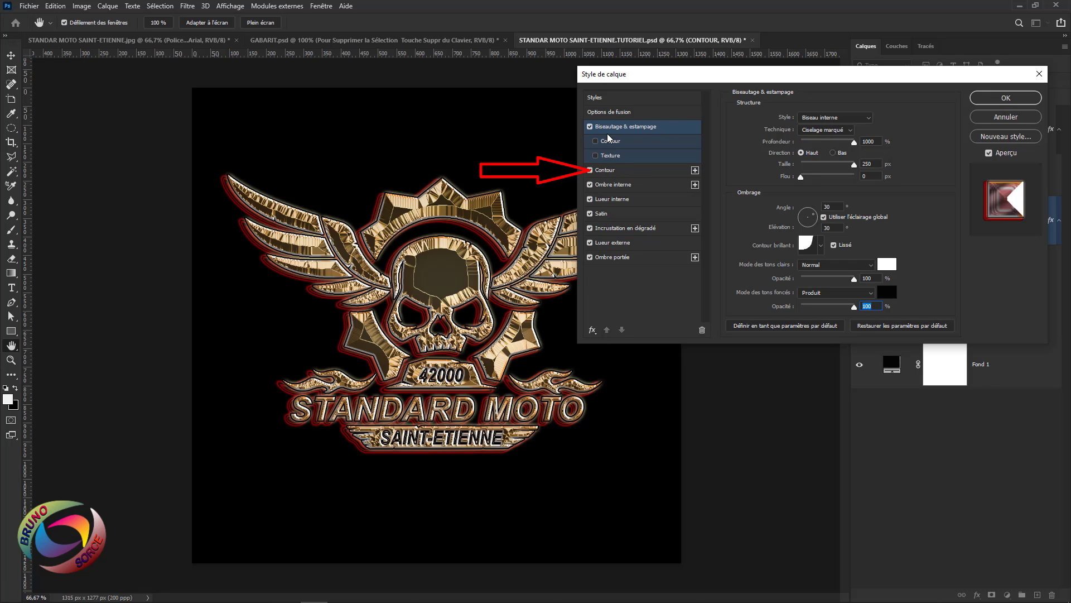
Step: Show the CONTOUR layer's stroke effect and check its size, position, blend mode and opacity
click(607, 171)
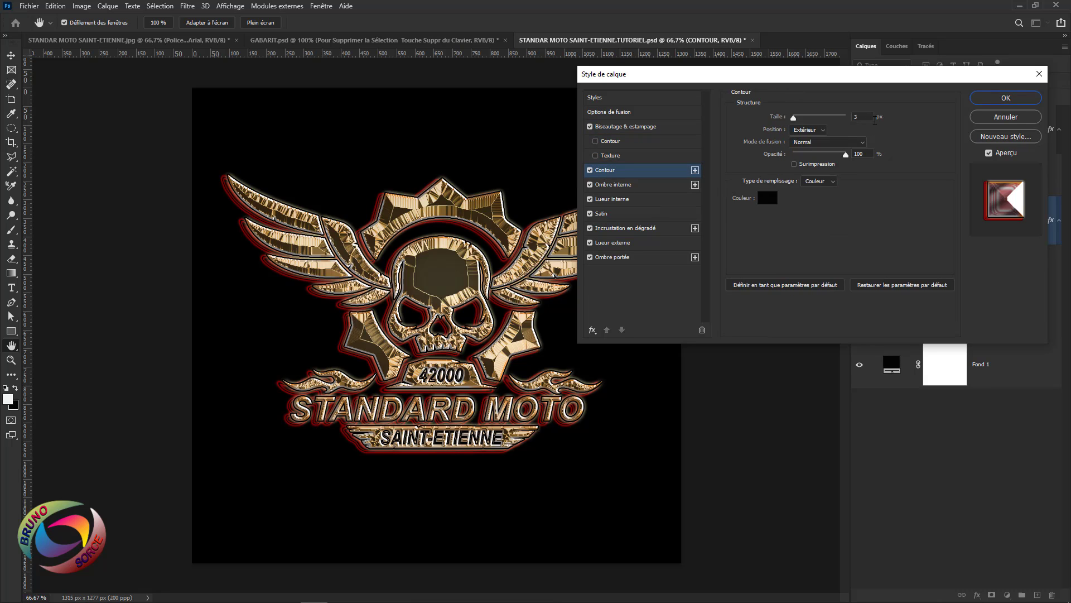
drag(865, 116, 844, 114)
click(821, 132)
click(812, 140)
click(819, 142)
click(807, 154)
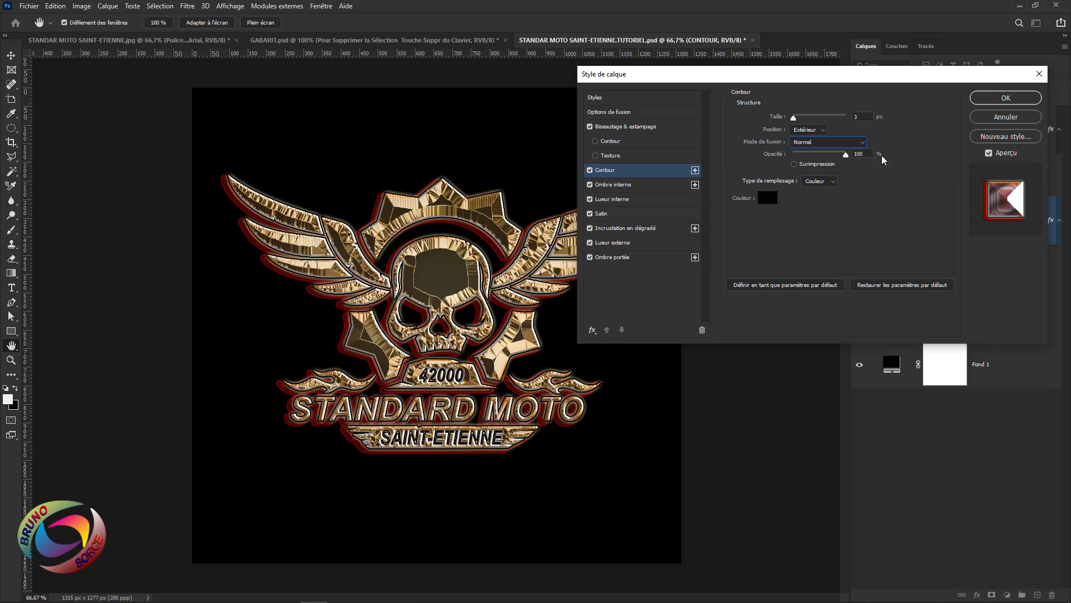
drag(868, 153, 849, 152)
Step: Check the stroke's fill type and inspect its colour in the colour picker, cancelling the picker without changing the colour
click(821, 183)
click(769, 202)
click(768, 199)
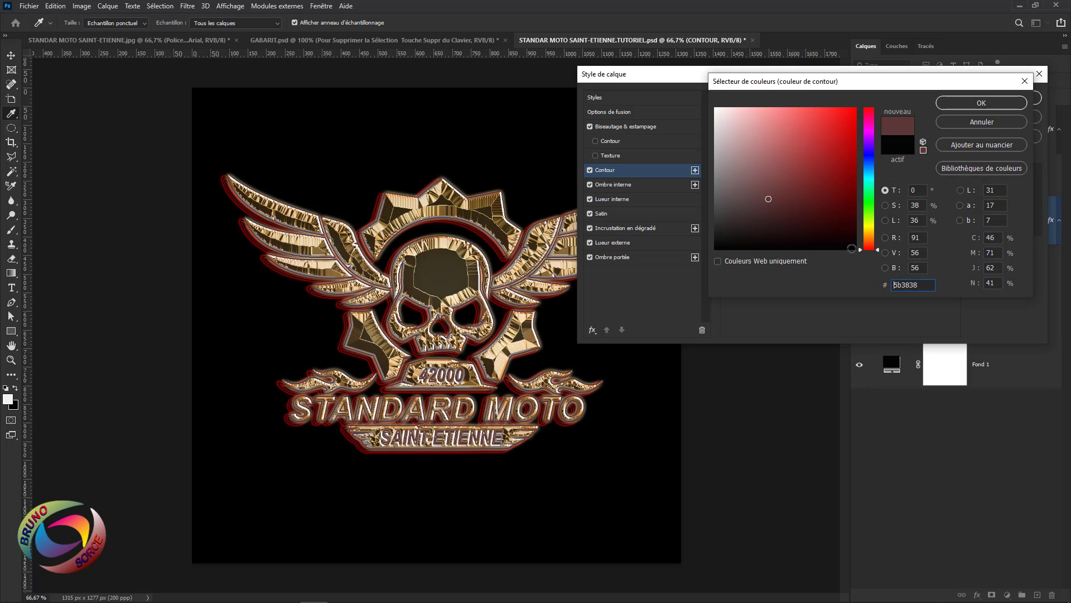
click(981, 122)
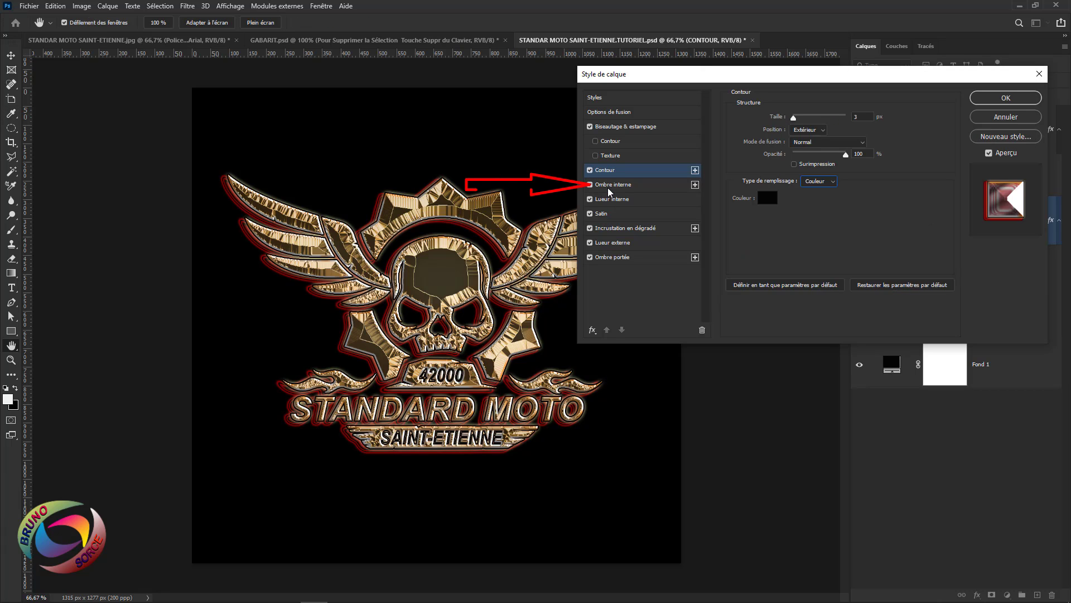
Step: Show the CONTOUR layer's inner shadow effect and confirm its colour as f68104
click(608, 185)
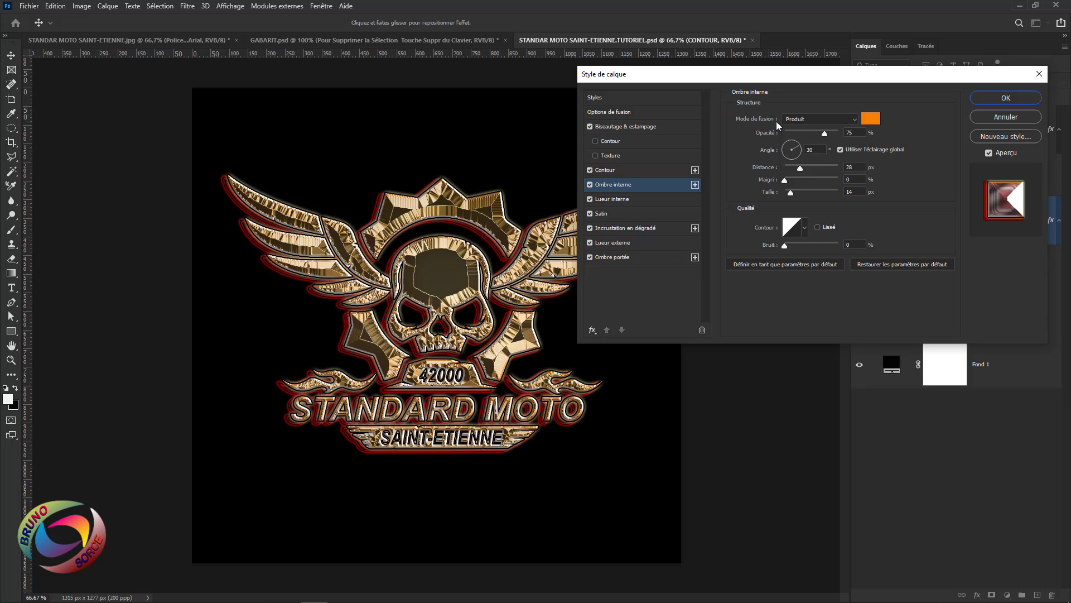
click(871, 119)
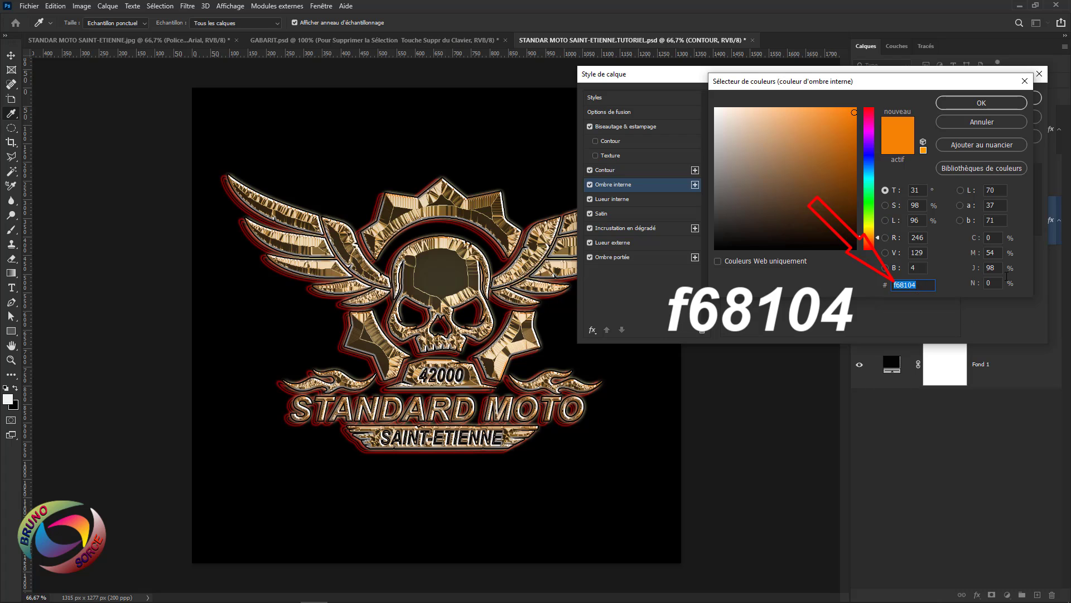
click(1000, 103)
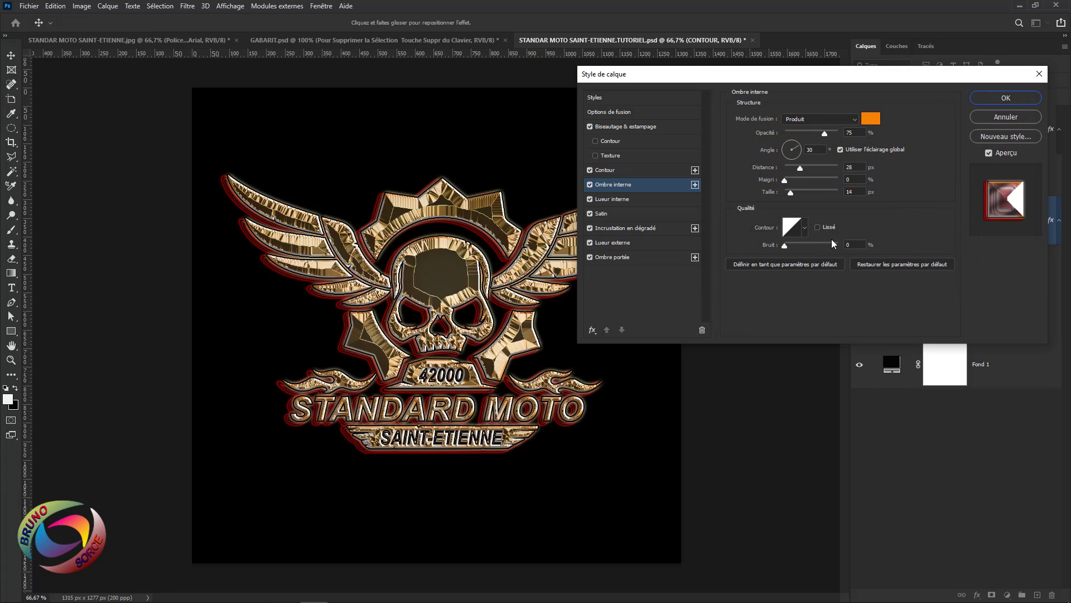
Step: Check the inner shadow's opacity, angle, distance, choke, size, contour curve and noise
click(859, 132)
click(816, 149)
click(854, 167)
click(859, 180)
key(Tab)
click(806, 234)
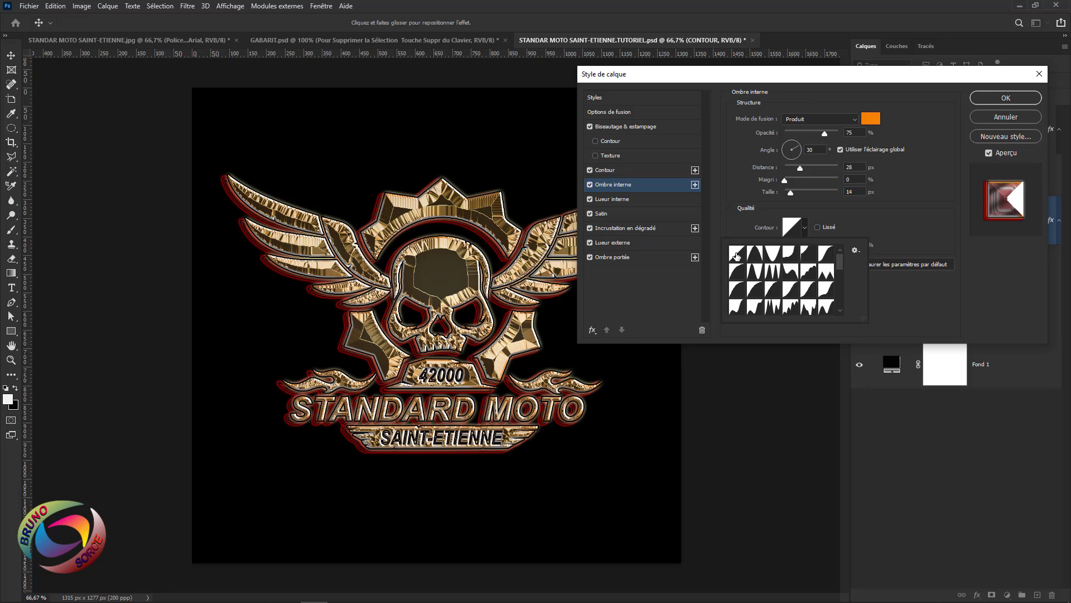
click(729, 221)
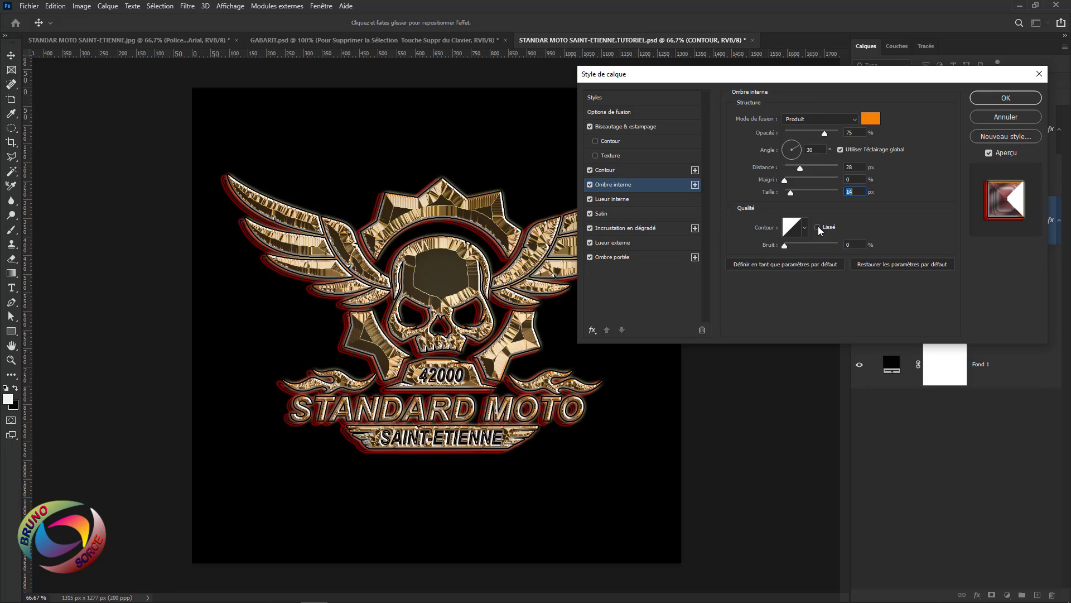
click(848, 245)
double_click(848, 244)
Step: Review the CONTOUR layer's inner glow structure, keeping Superposition blending, the solid colour fill and the Couleur -> Transparent gradient
click(614, 200)
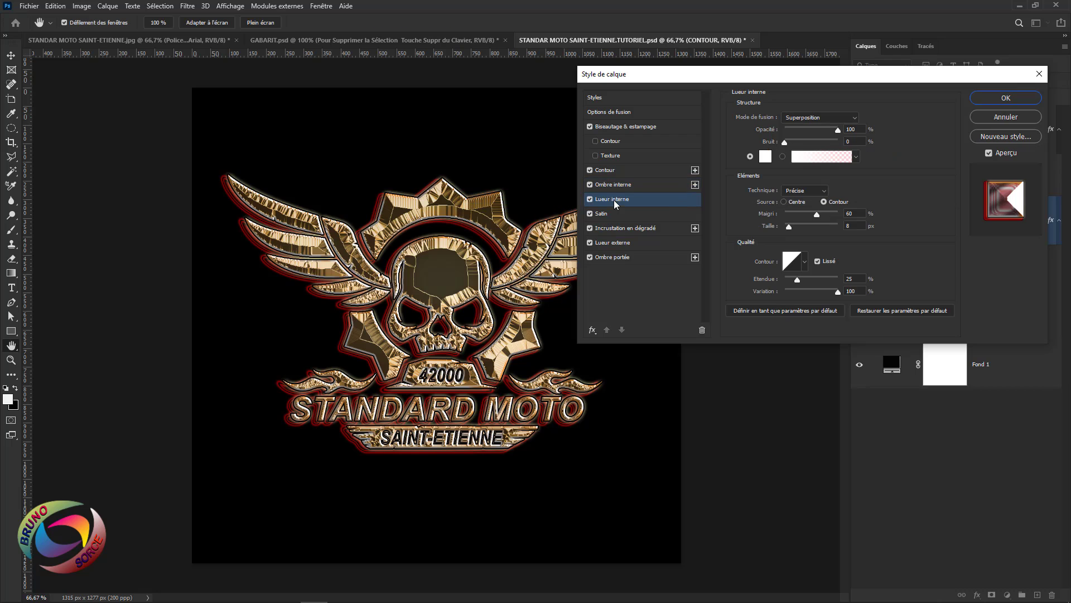
click(805, 118)
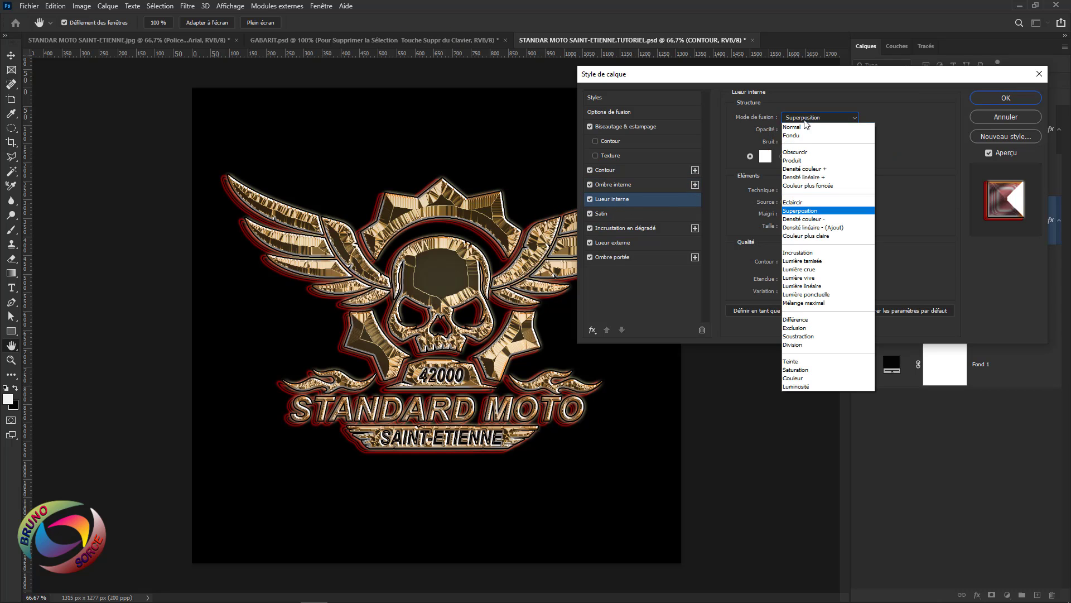
click(800, 212)
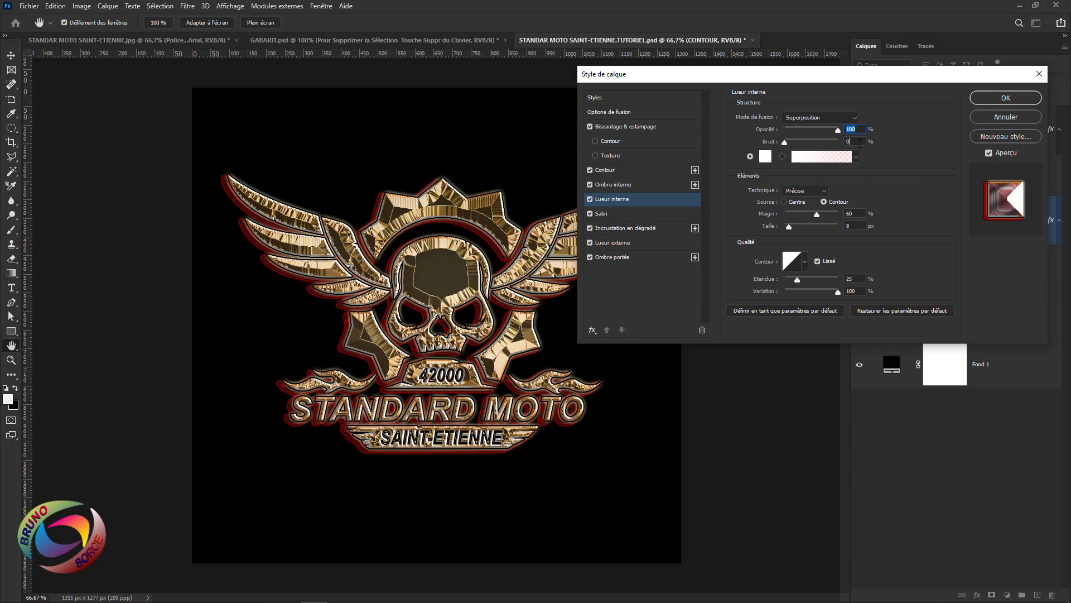
click(860, 143)
click(750, 157)
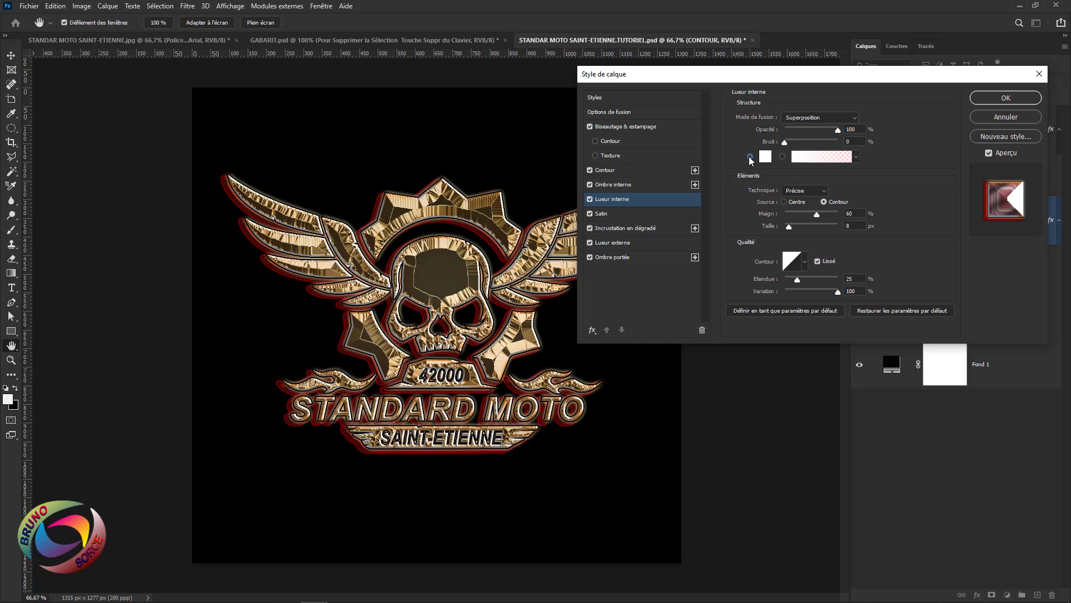
click(819, 159)
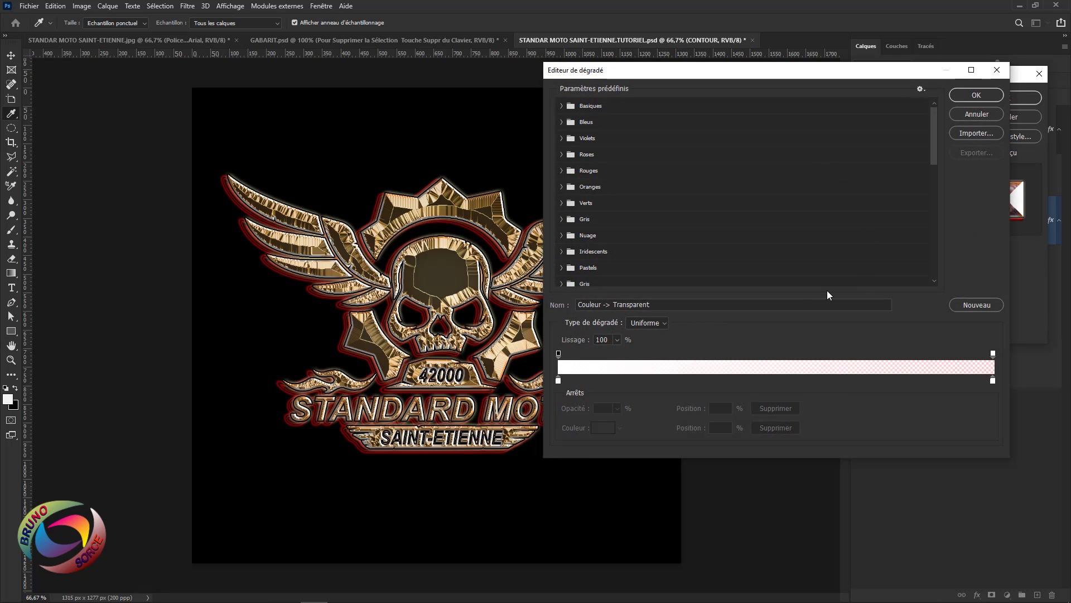
click(562, 111)
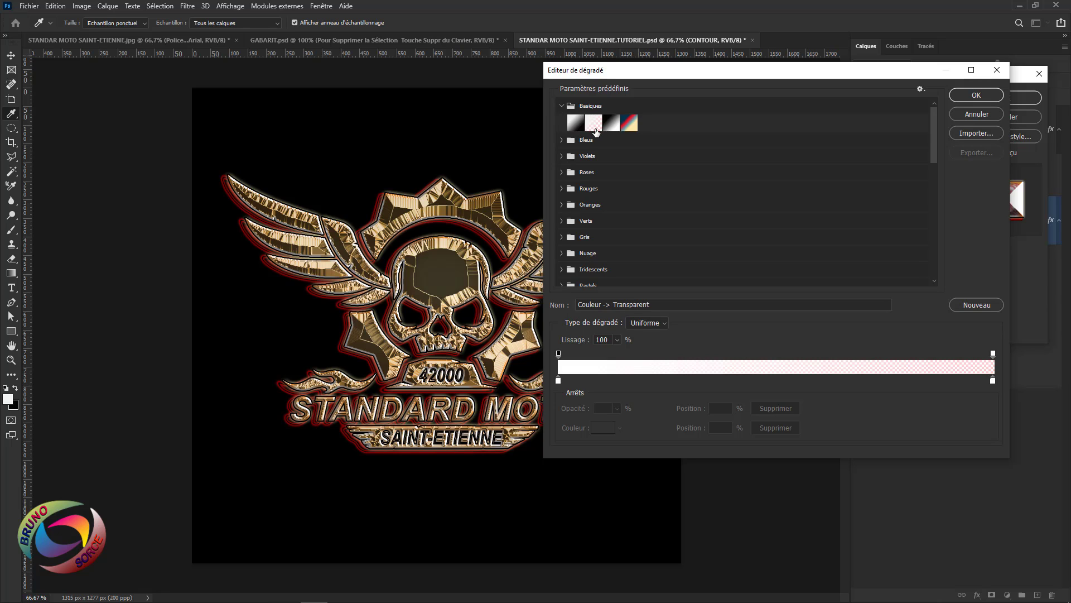
click(983, 95)
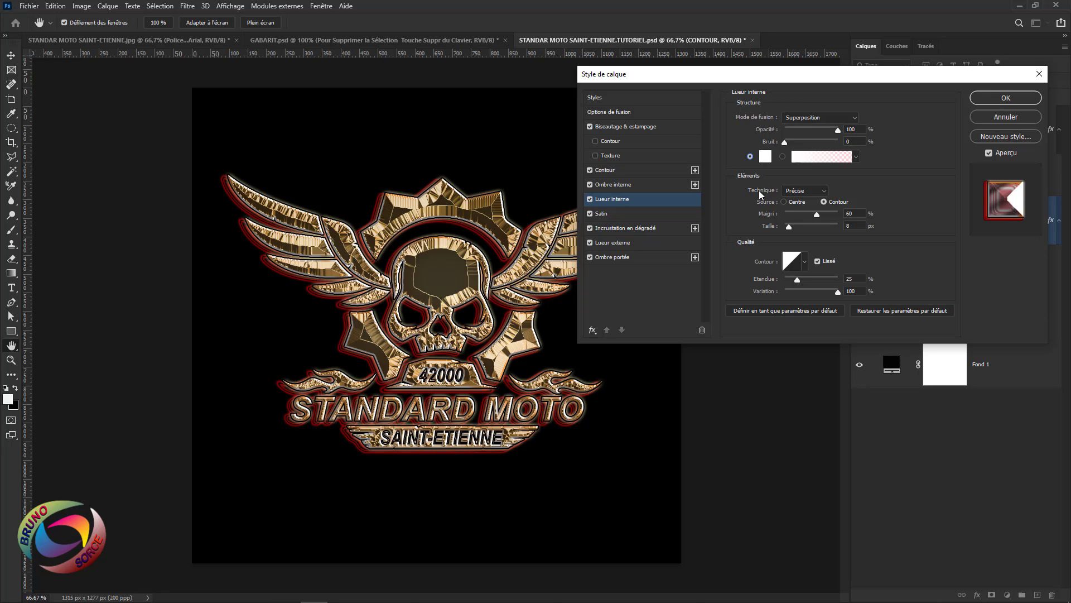
Step: Keep the inner glow's technique at Précise with the first contour preset, and check its choke, size and range
click(812, 190)
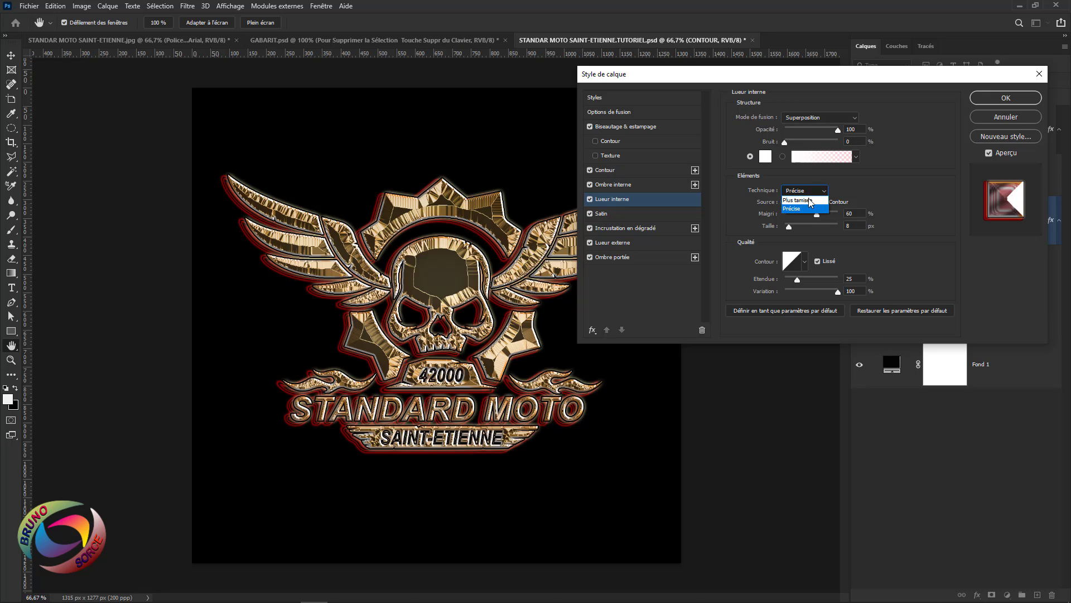
click(804, 215)
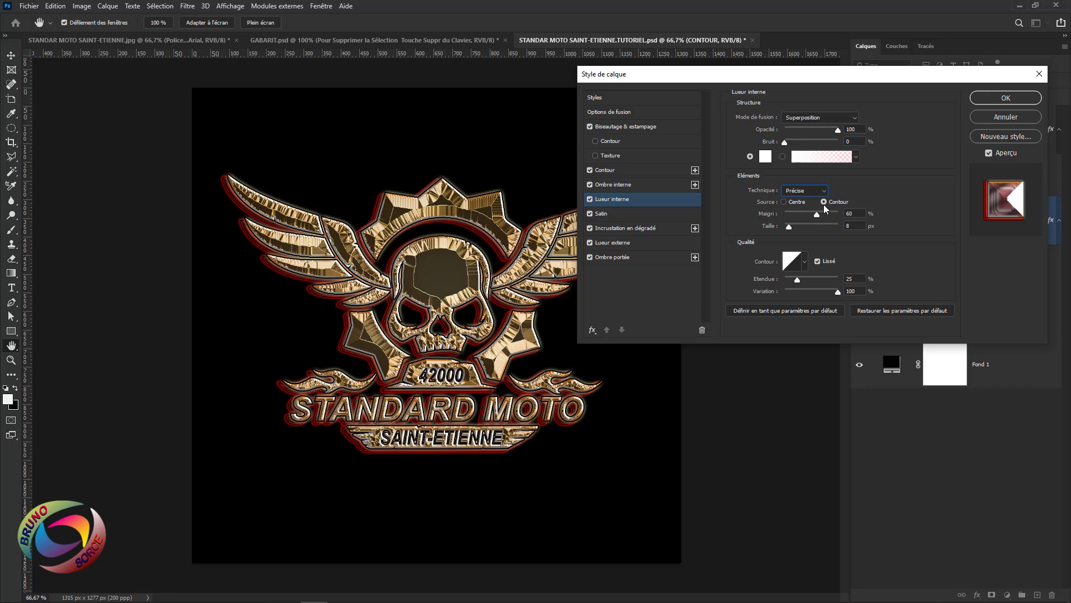
click(848, 213)
double_click(849, 213)
key(Tab)
click(805, 266)
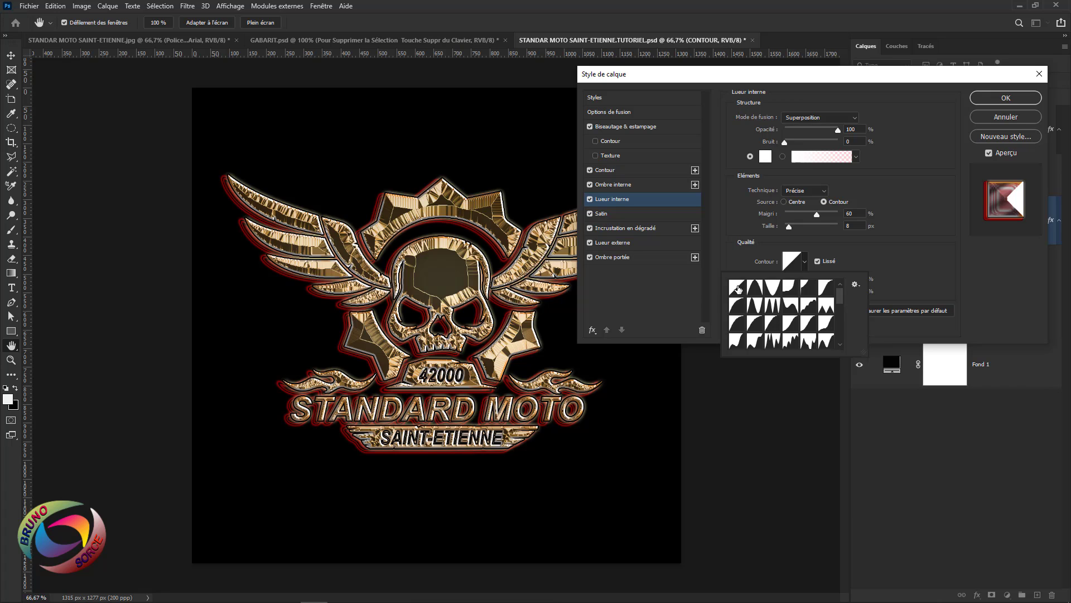
click(738, 287)
click(890, 262)
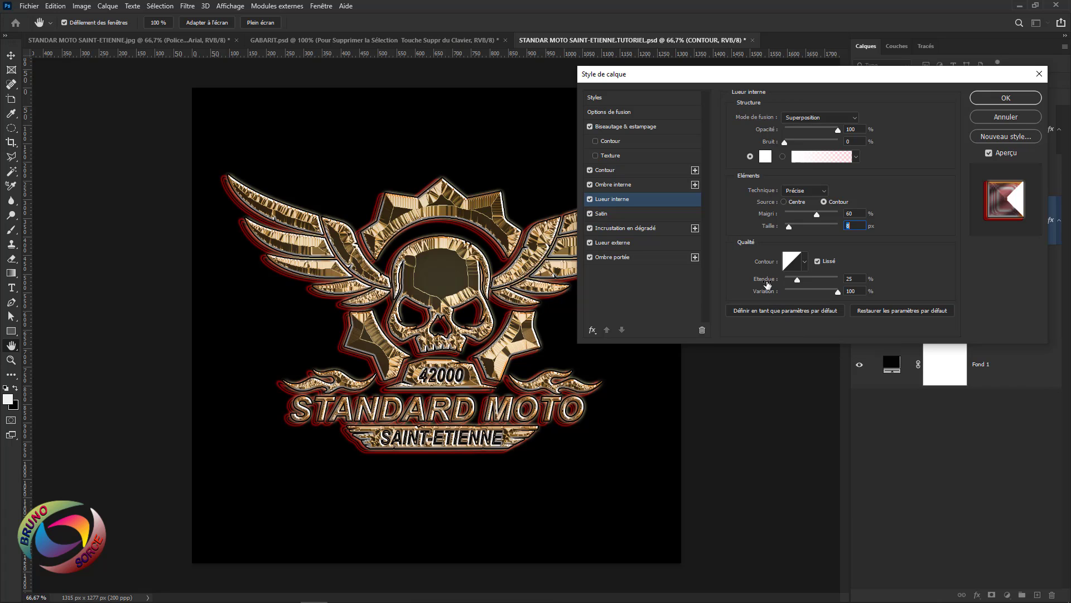
click(855, 279)
Step: Show the CONTOUR layer's satin effect and confirm its colour as c6020c
click(601, 213)
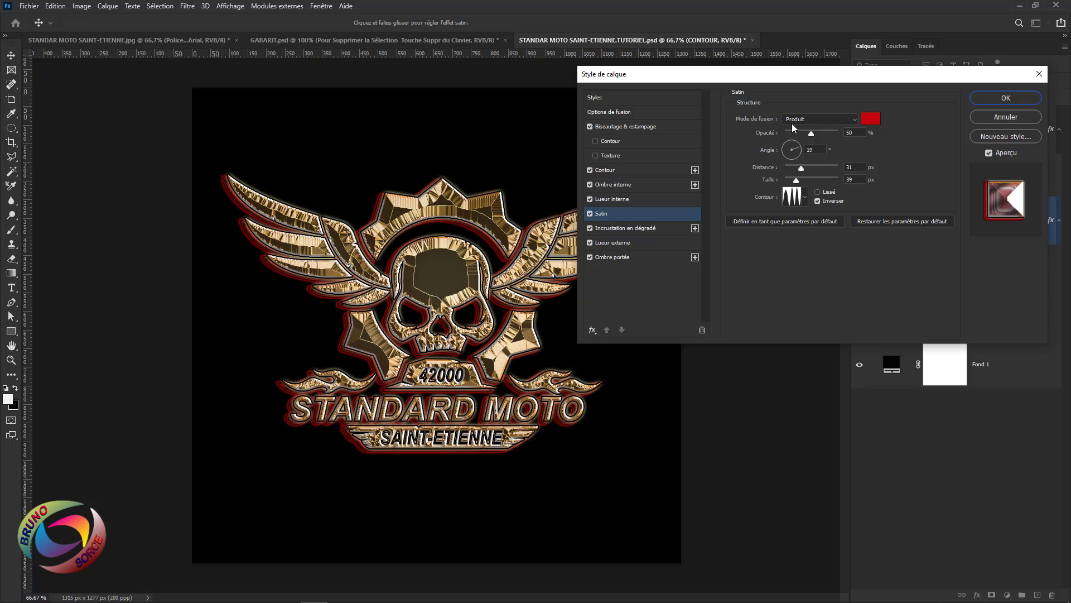
click(871, 119)
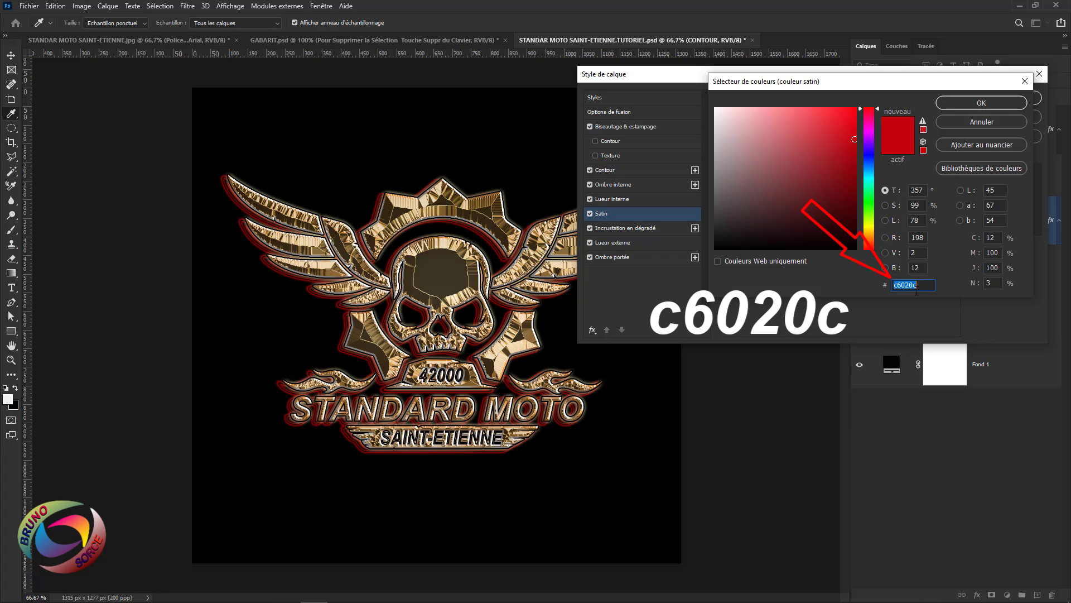
click(1000, 105)
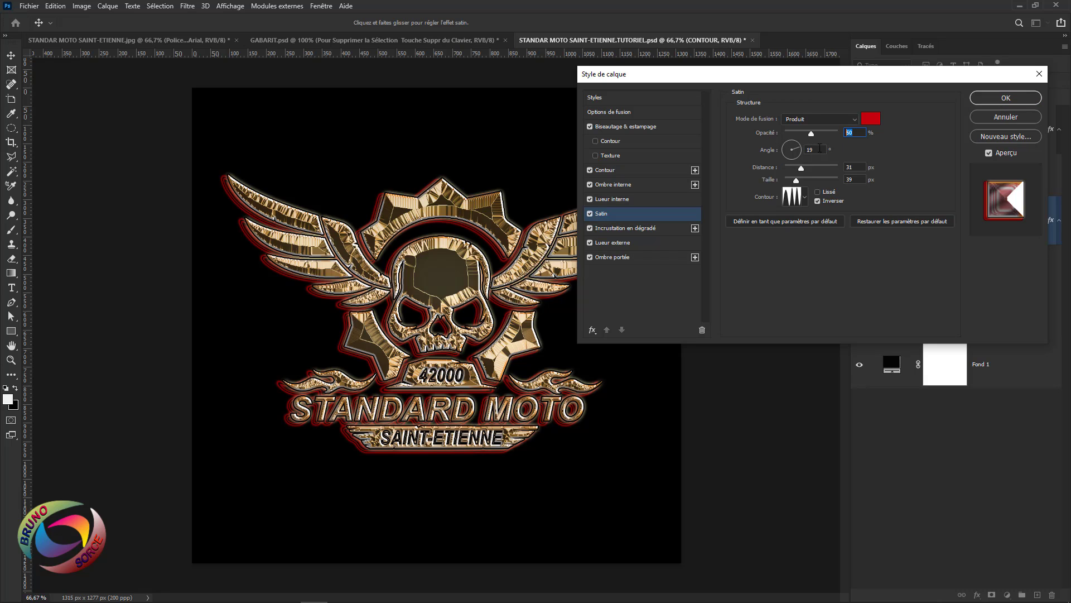
Step: Check the satin effect's angle, distance and size, and locate its multi-peak curve among the contour presets
key(Tab)
click(862, 166)
key(Tab)
click(805, 197)
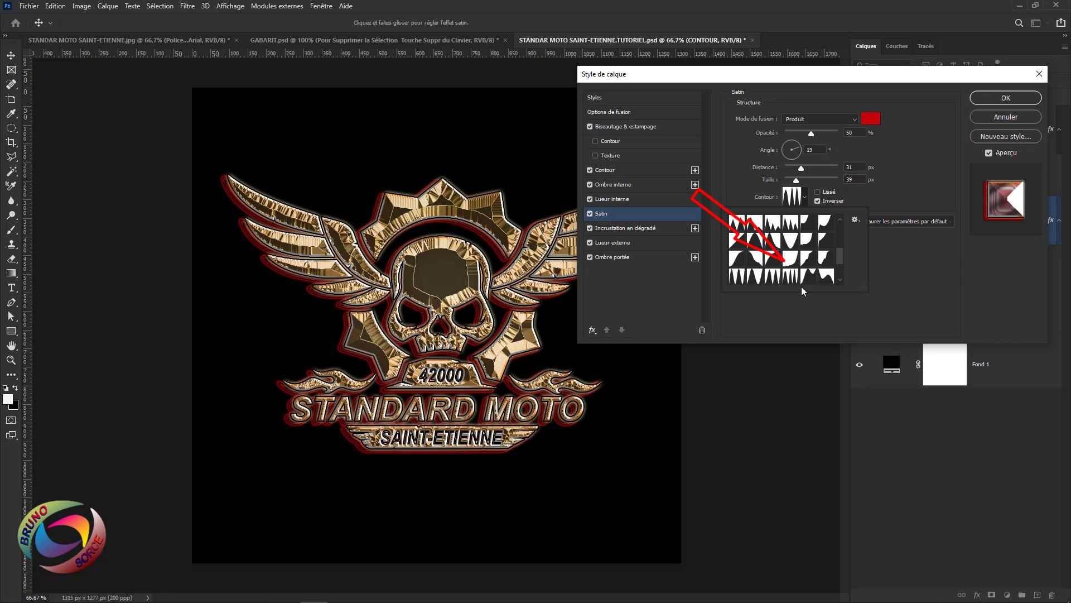
scroll(798, 282, down, 1)
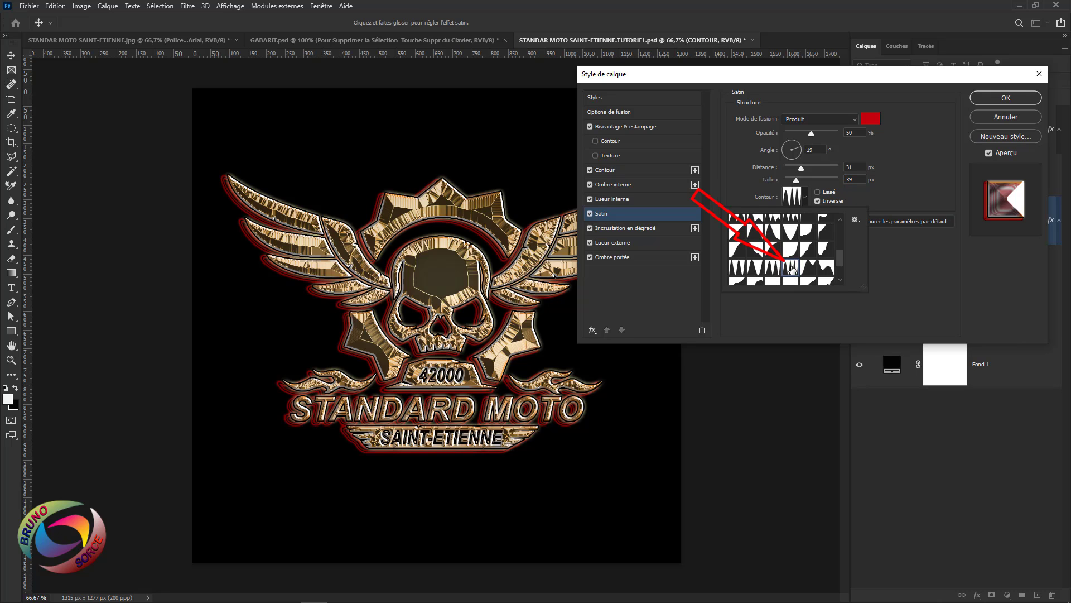
click(895, 179)
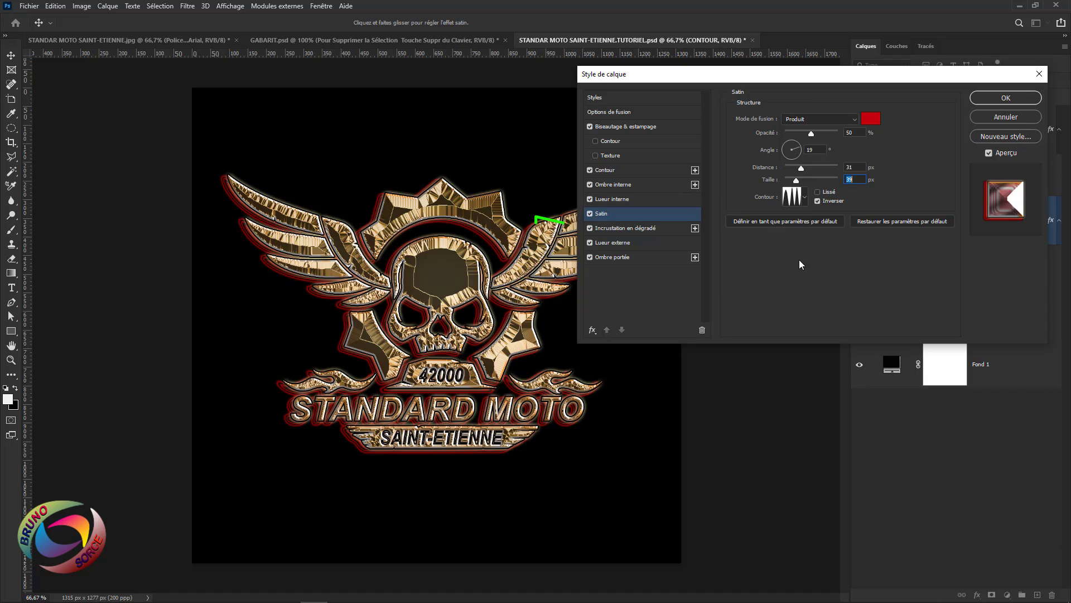
Step: Show the CONTOUR layer's gradient overlay, check its opacity, and confirm the gradient's first colour stop as 3d3d3d
click(626, 229)
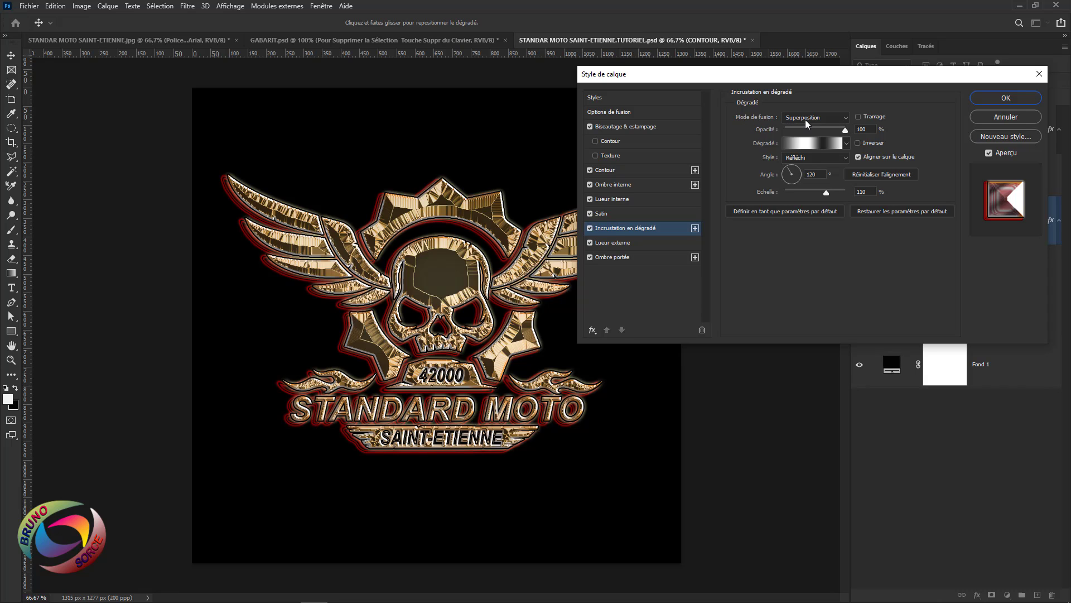
double_click(874, 129)
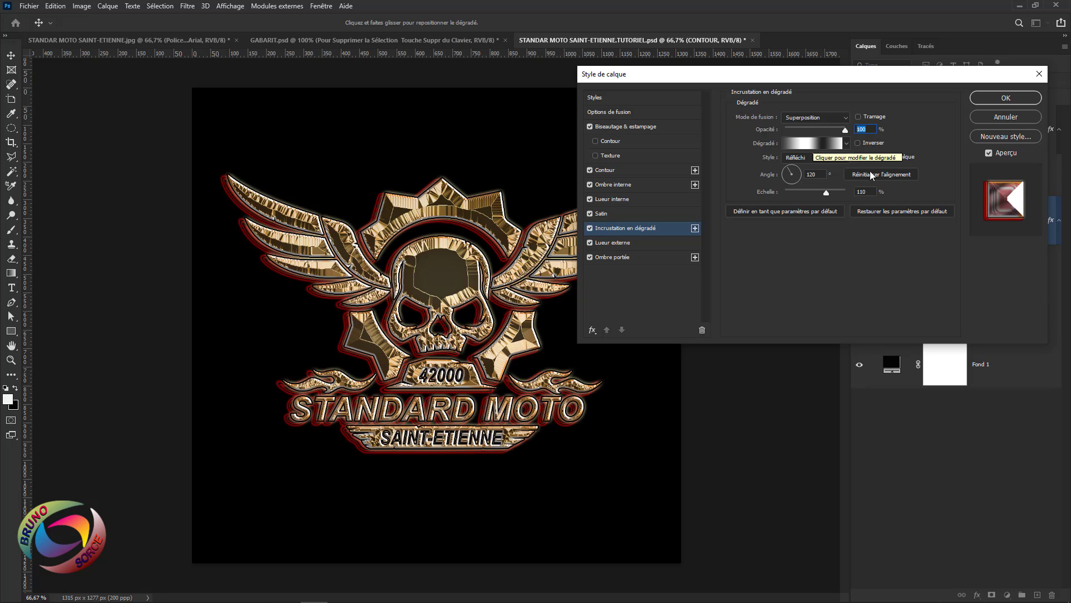
click(810, 146)
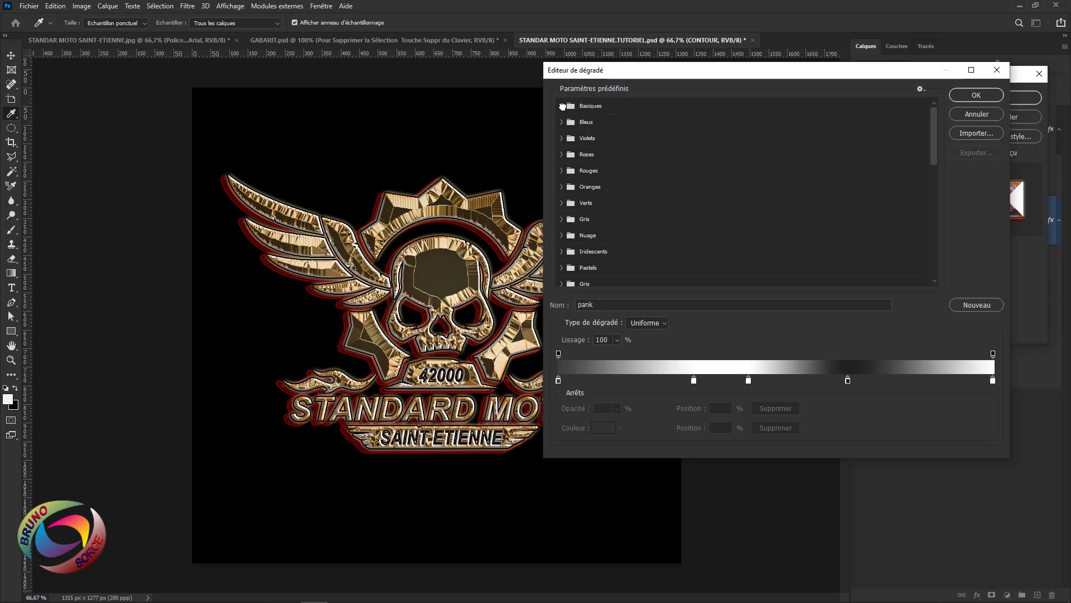
click(562, 106)
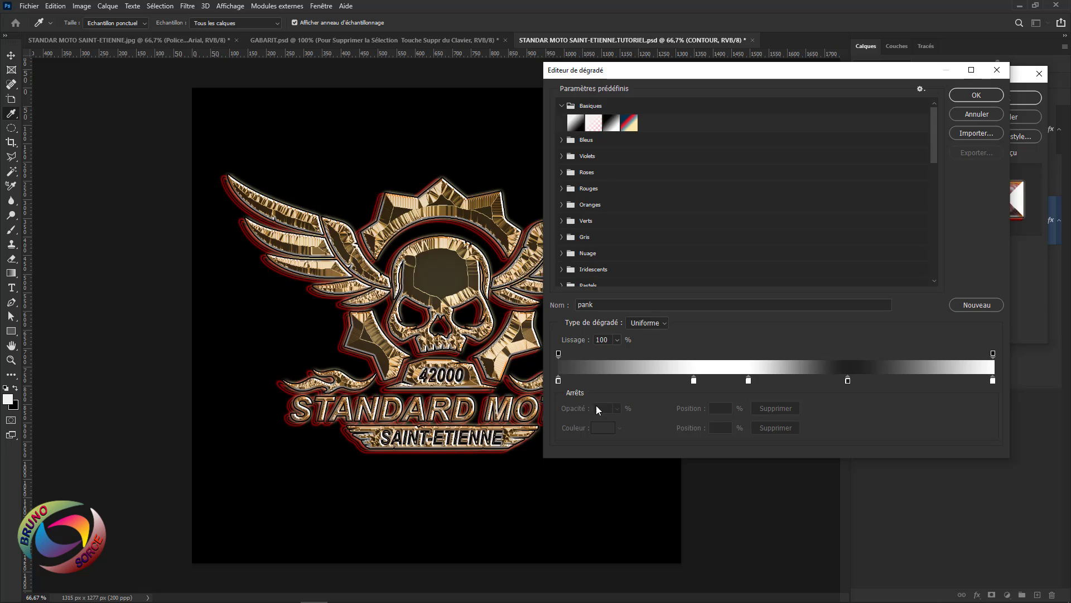
double_click(558, 380)
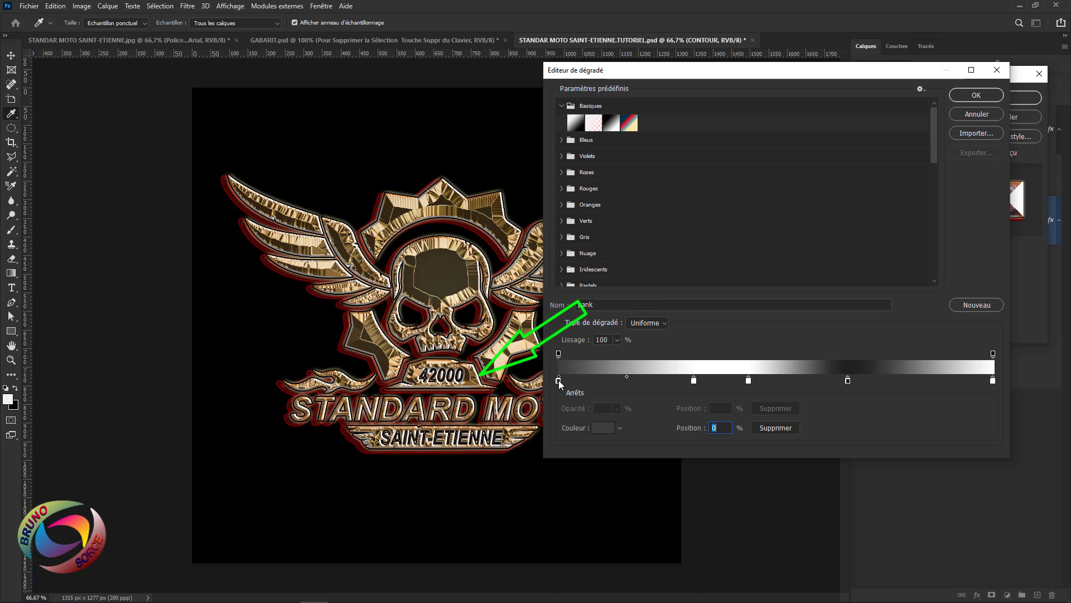
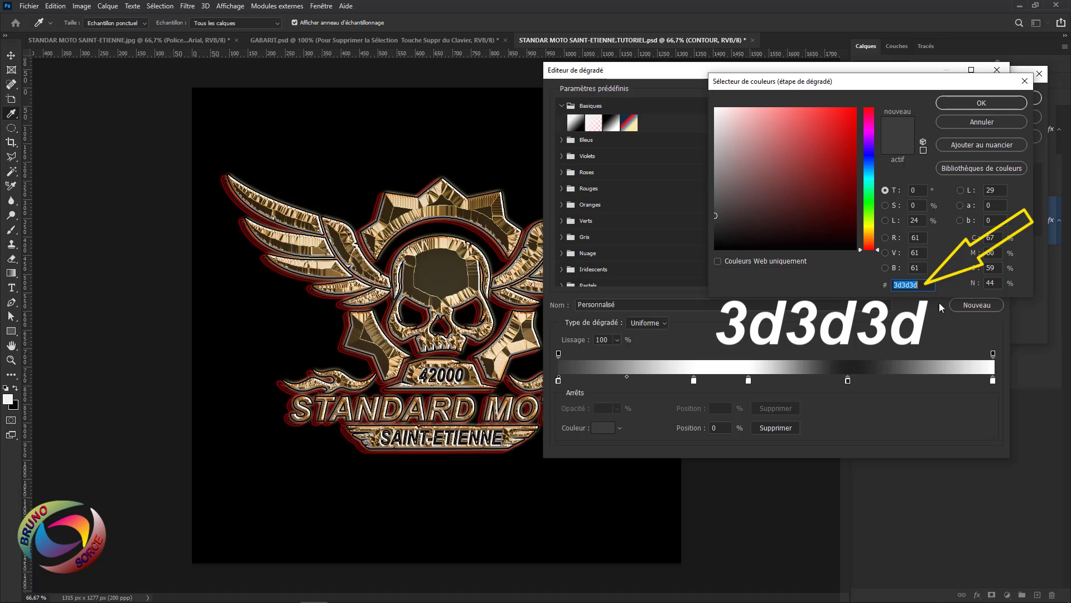
click(998, 105)
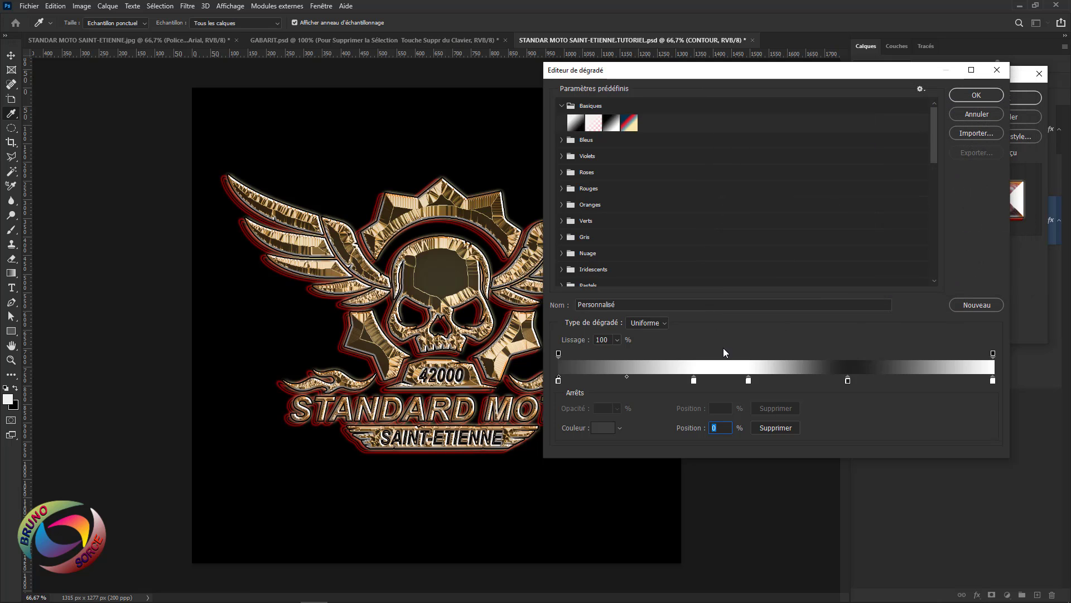
Step: Remove the stray stop added beside the gradient's second colour stop, and confirm the second and third stops as white
click(672, 381)
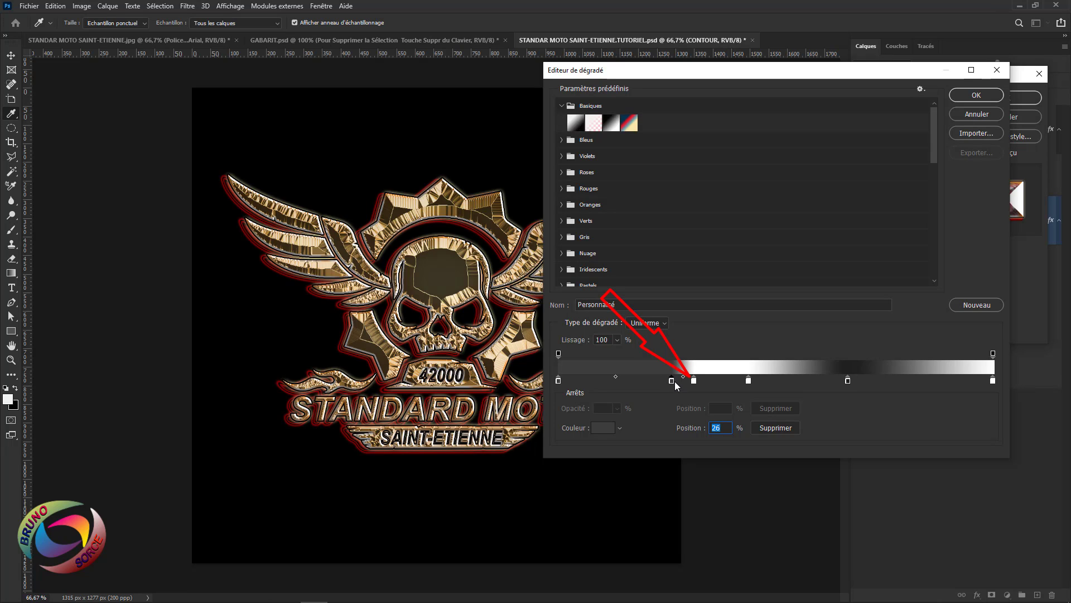
click(775, 427)
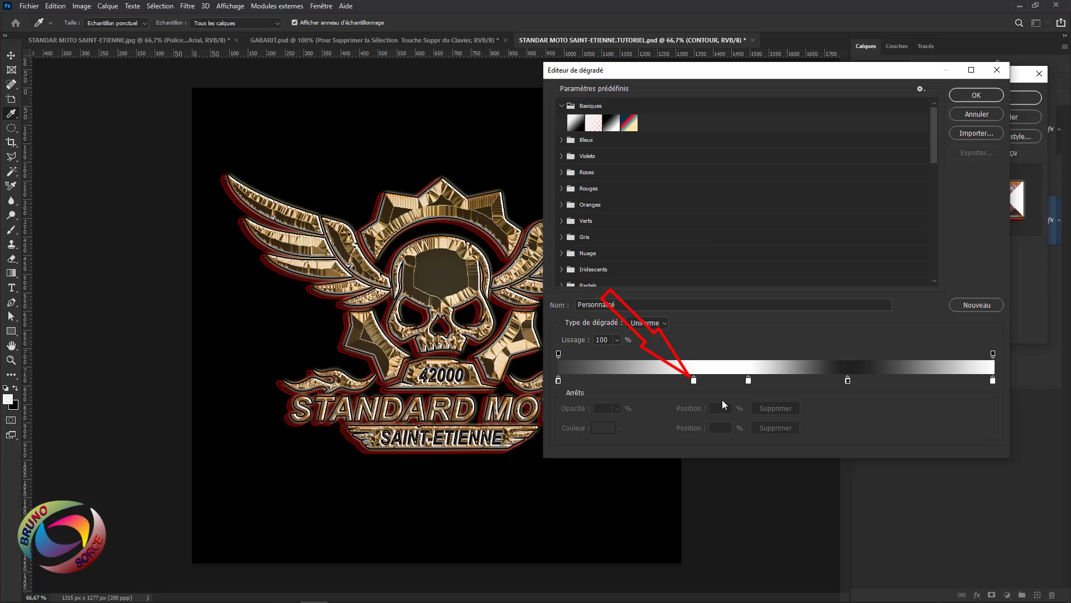
click(694, 382)
double_click(694, 381)
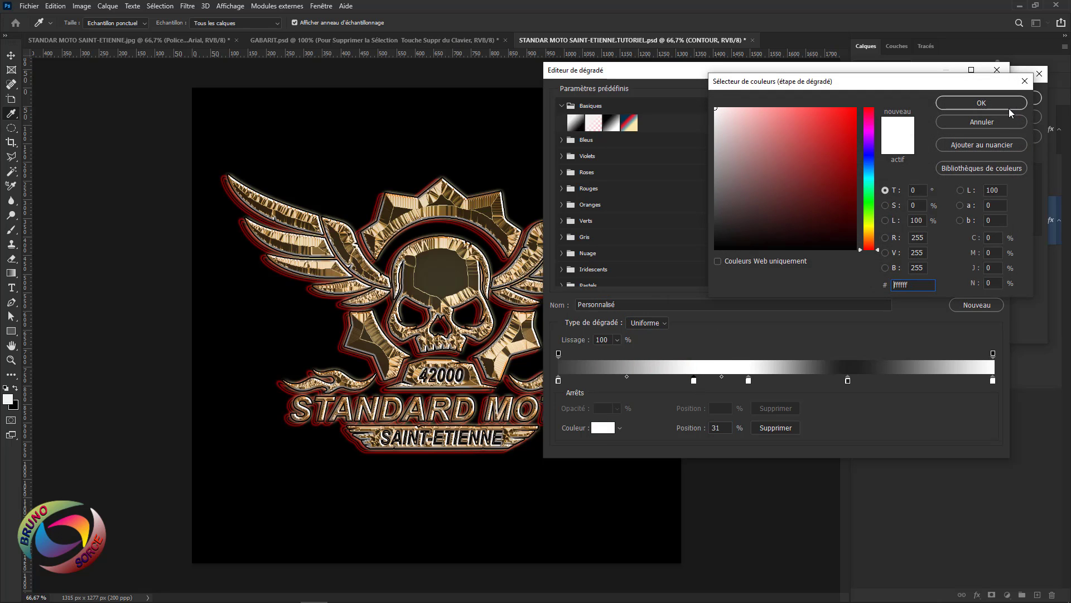
click(981, 102)
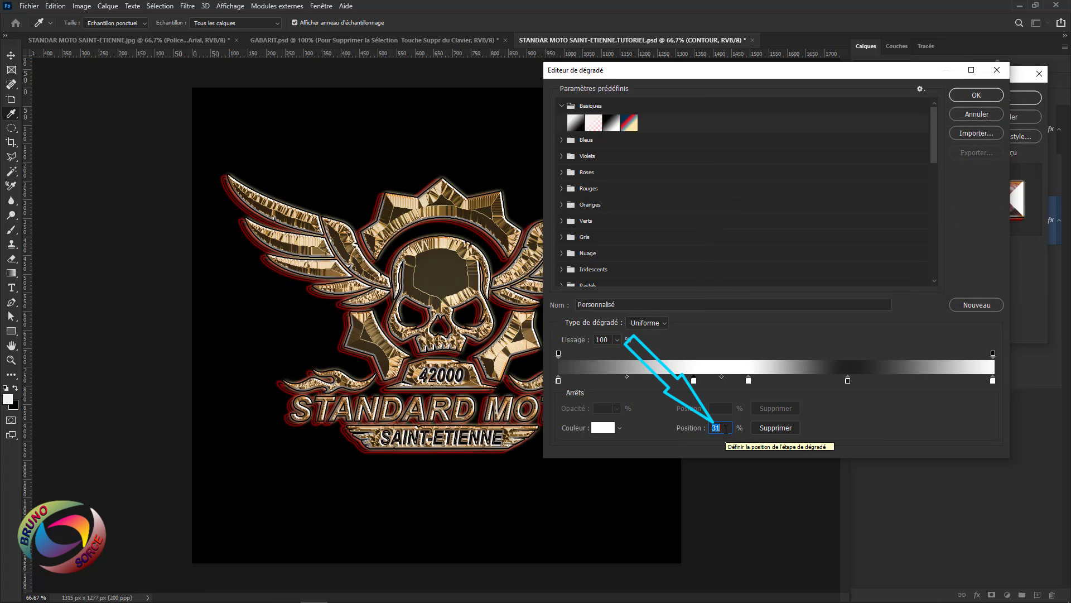
double_click(748, 381)
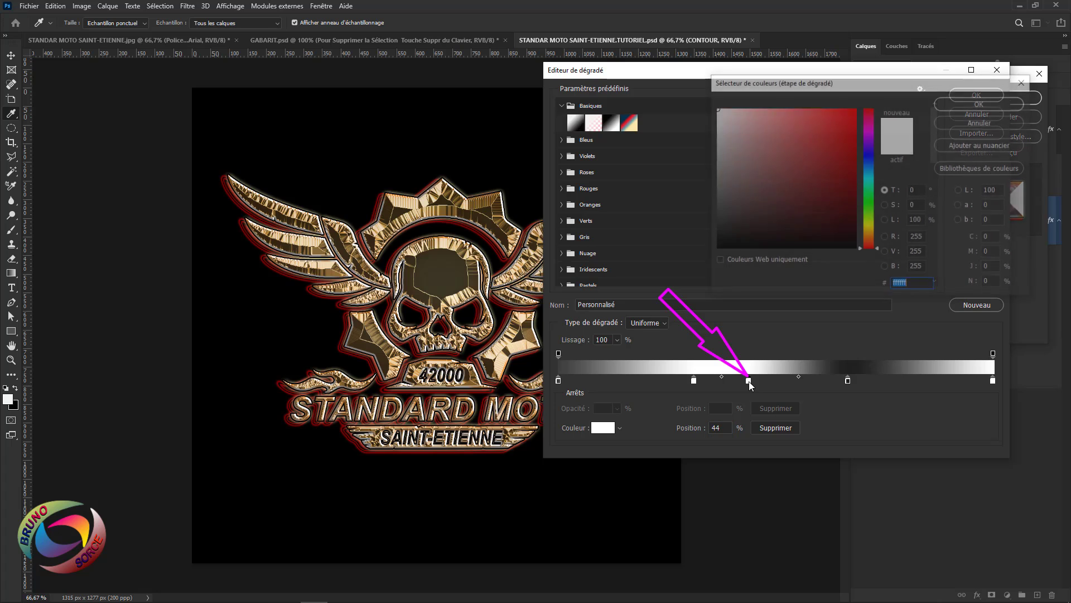
click(980, 103)
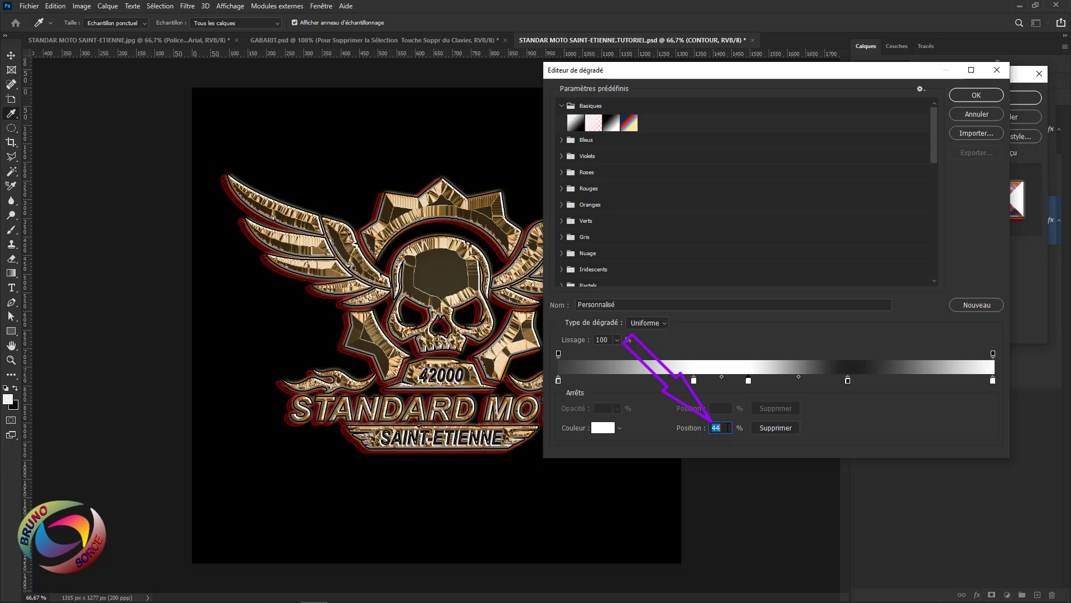
Step: Confirm the gradient's dark fourth stop as 1f1f1f and its last stop as white, and accept the gradient
double_click(849, 381)
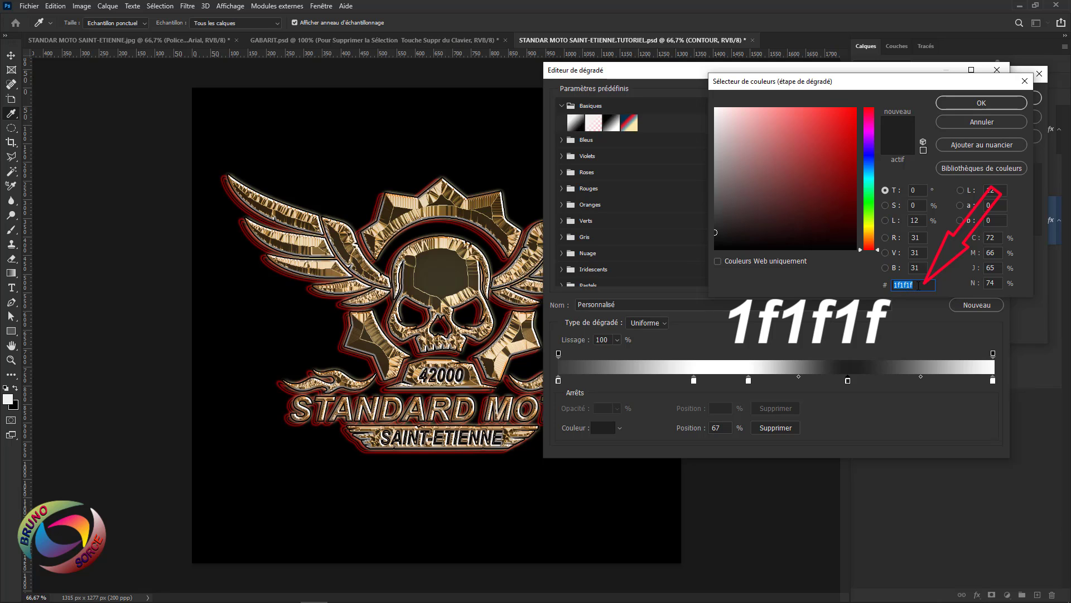
click(964, 105)
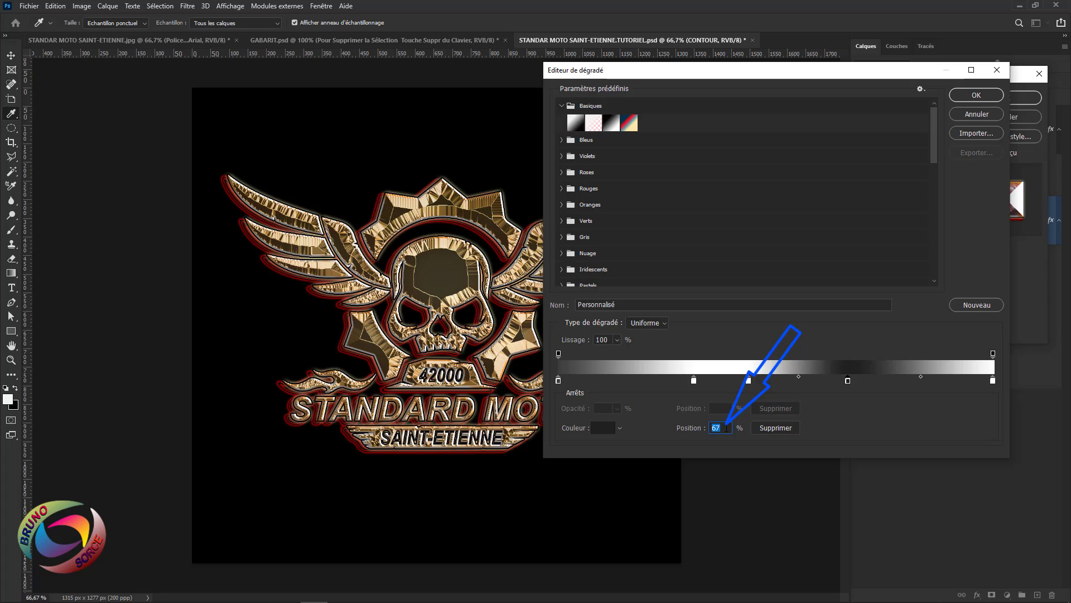
double_click(993, 380)
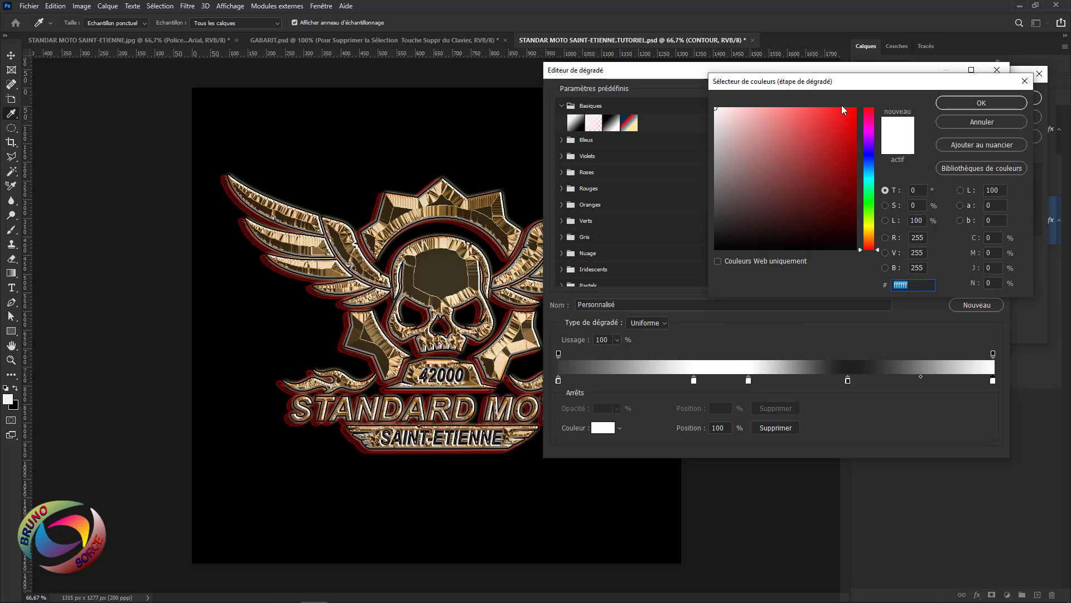
click(949, 102)
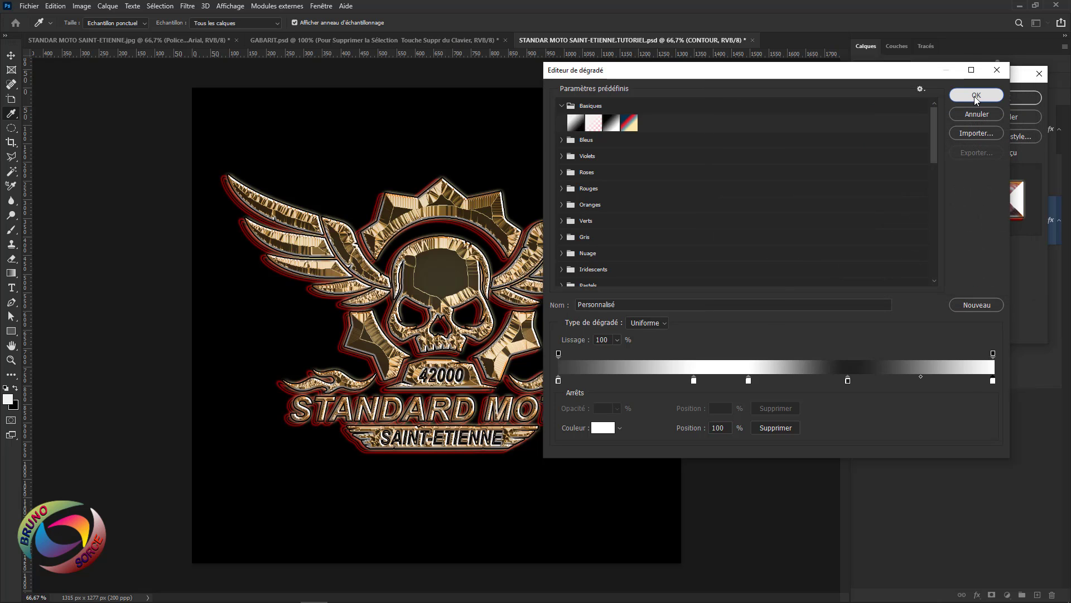
click(975, 96)
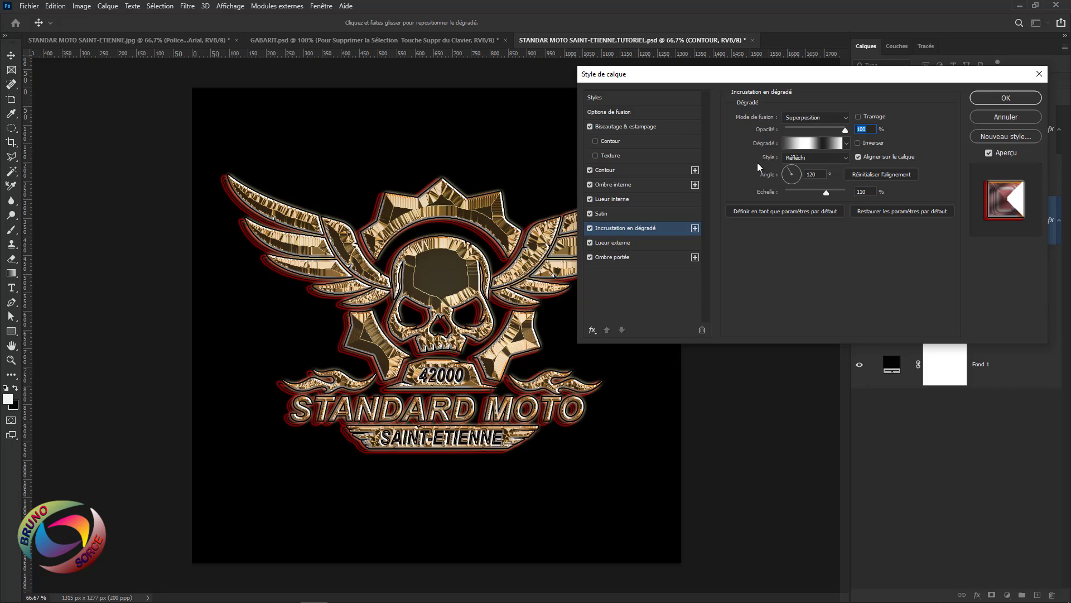
Step: Keep the gradient overlay's style at Réfléchi, and check its angle and scale
click(826, 158)
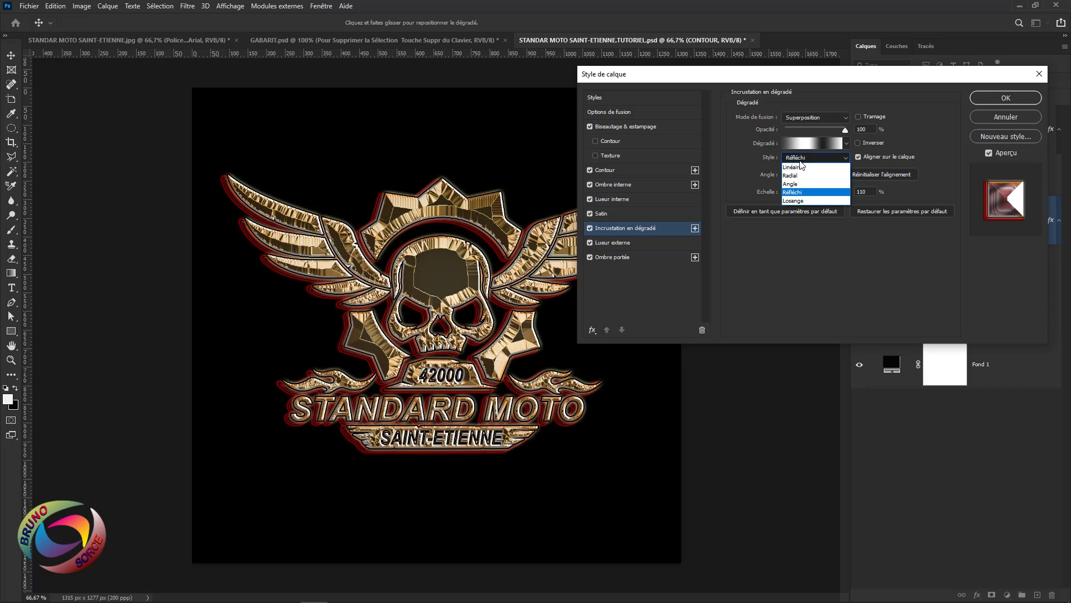
click(801, 192)
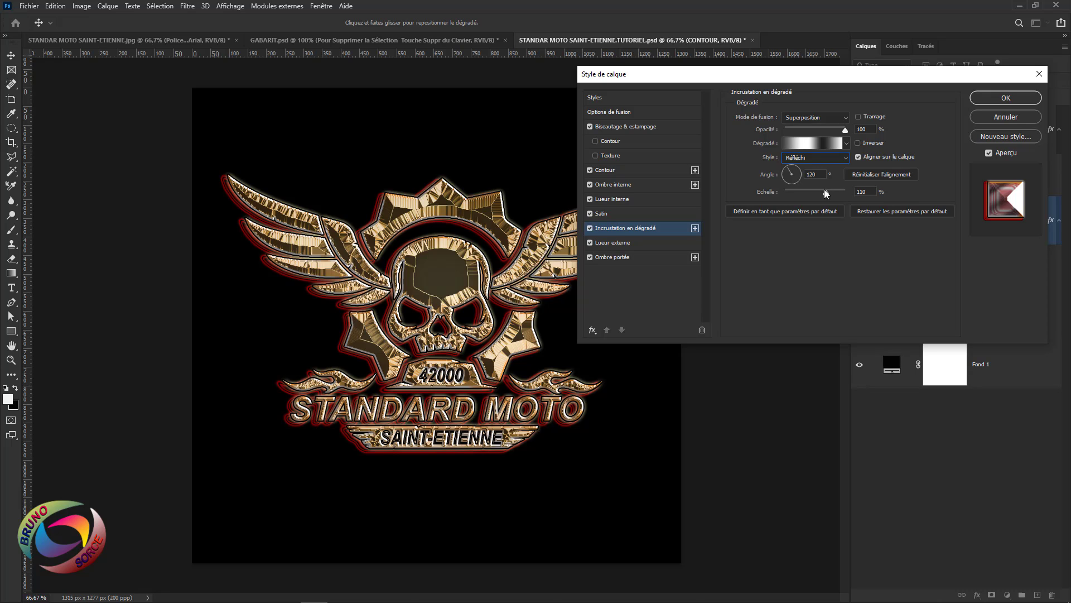
double_click(814, 174)
double_click(858, 191)
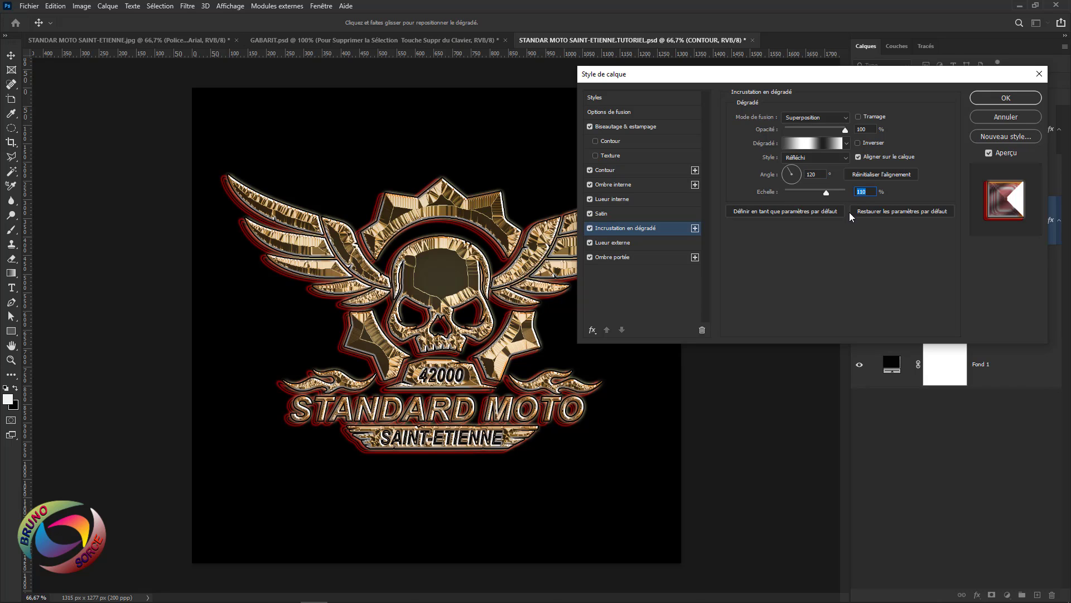
Step: Show the CONTOUR layer's outer glow and check its opacity and noise
click(611, 243)
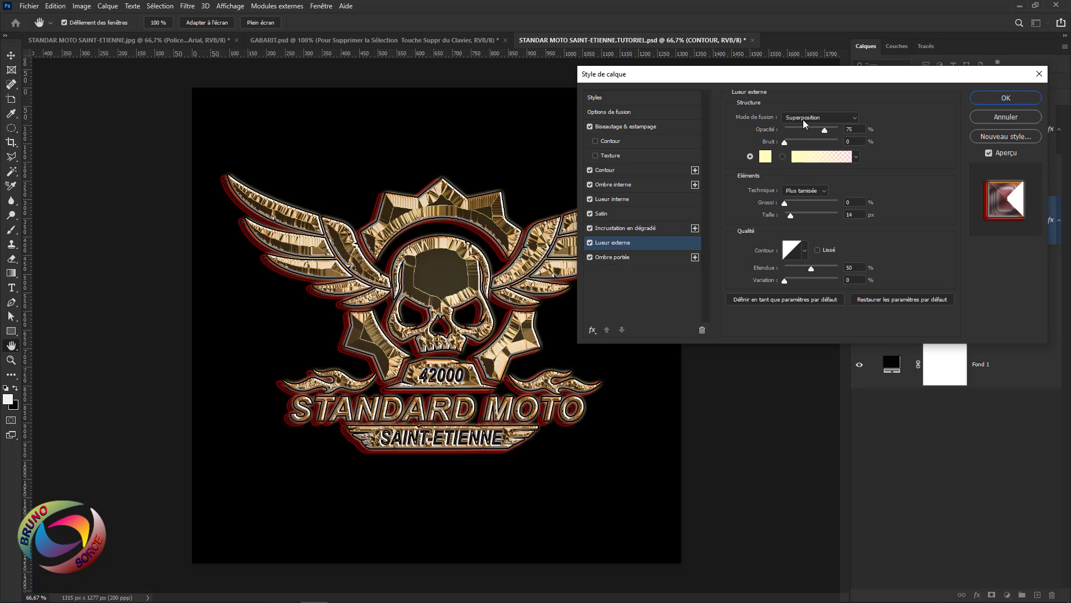
double_click(847, 129)
click(856, 142)
Step: Switch the outer glow from its solid colour to the Couleur -> Transparent gradient, confirming the first stop as ffffbe
click(820, 159)
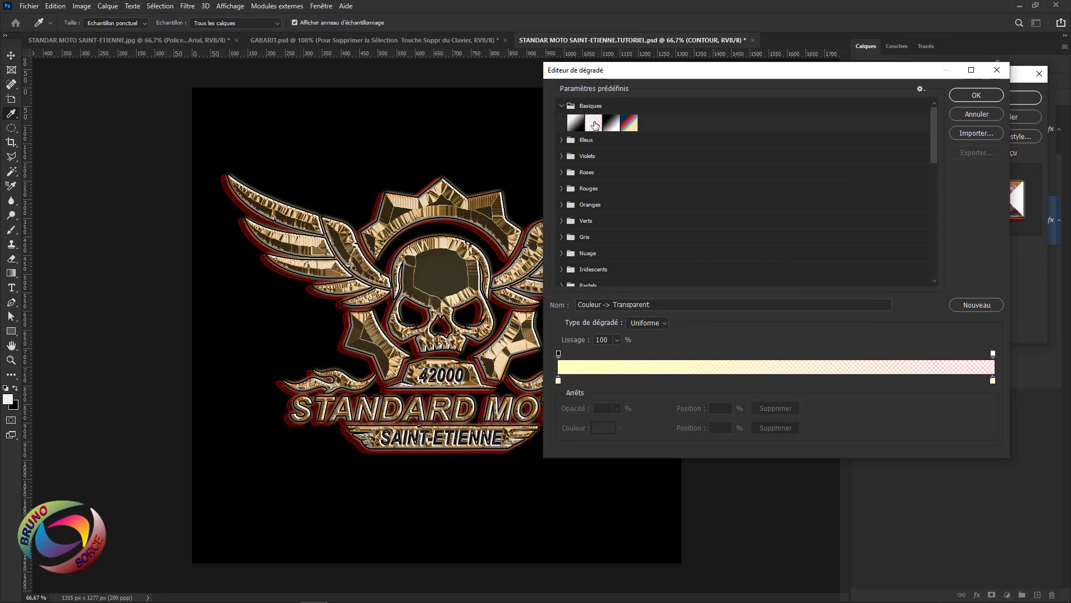
click(921, 172)
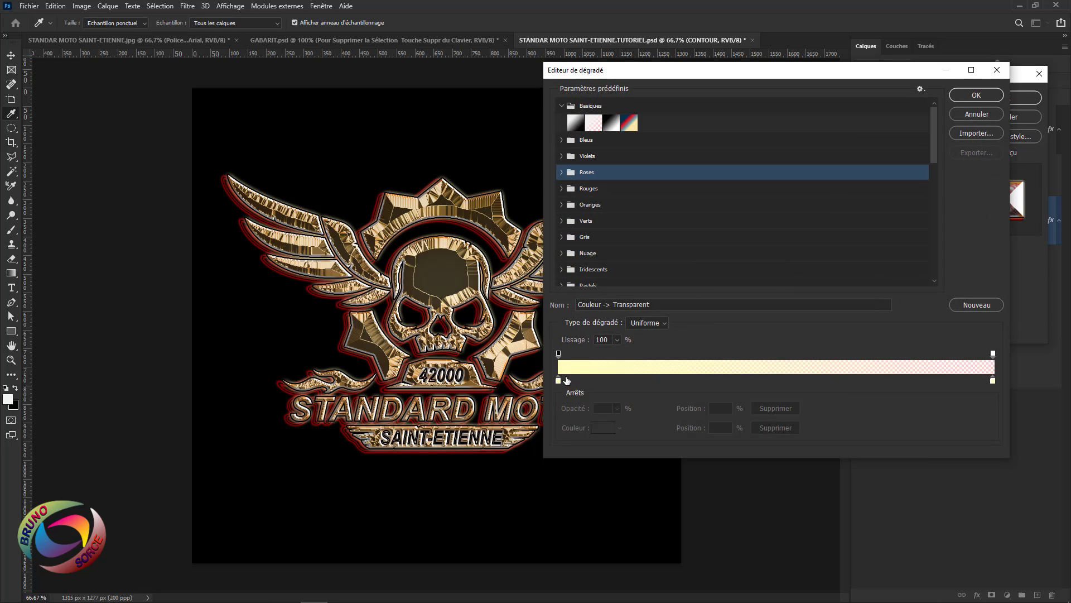
double_click(557, 380)
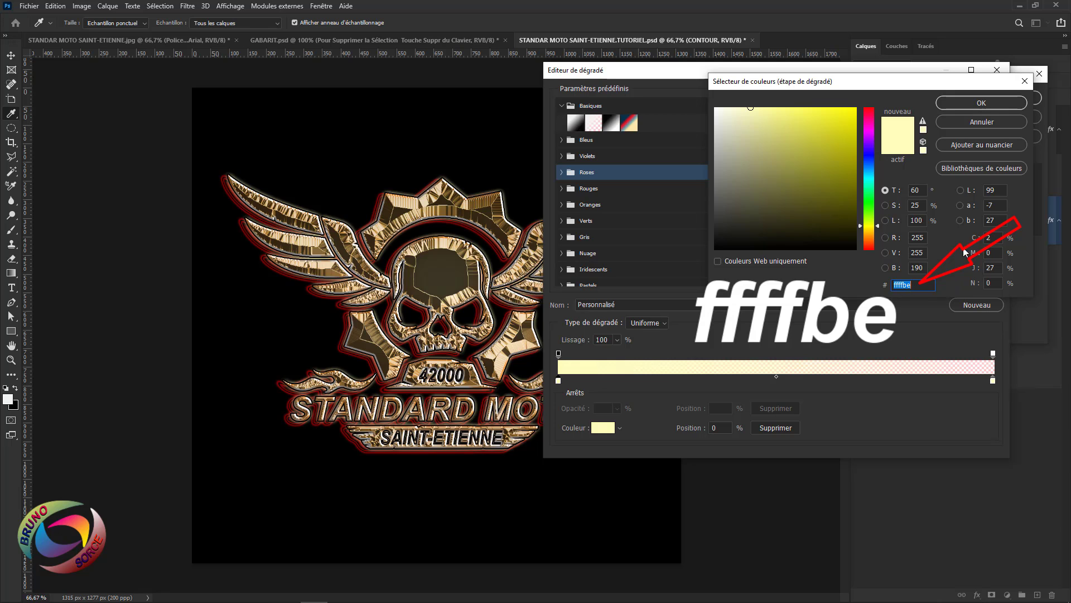
click(987, 103)
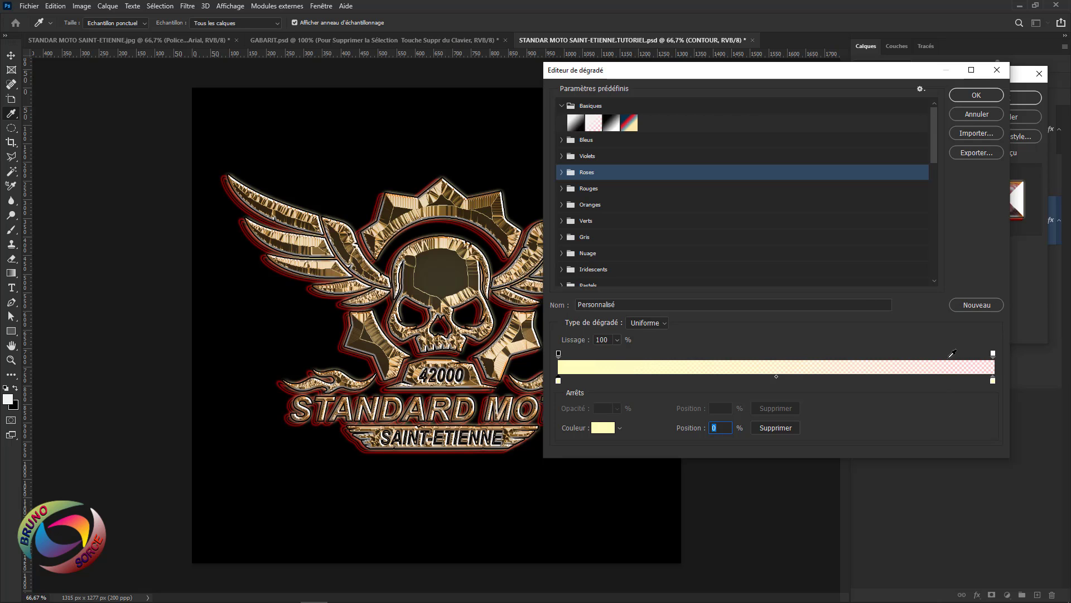
click(983, 94)
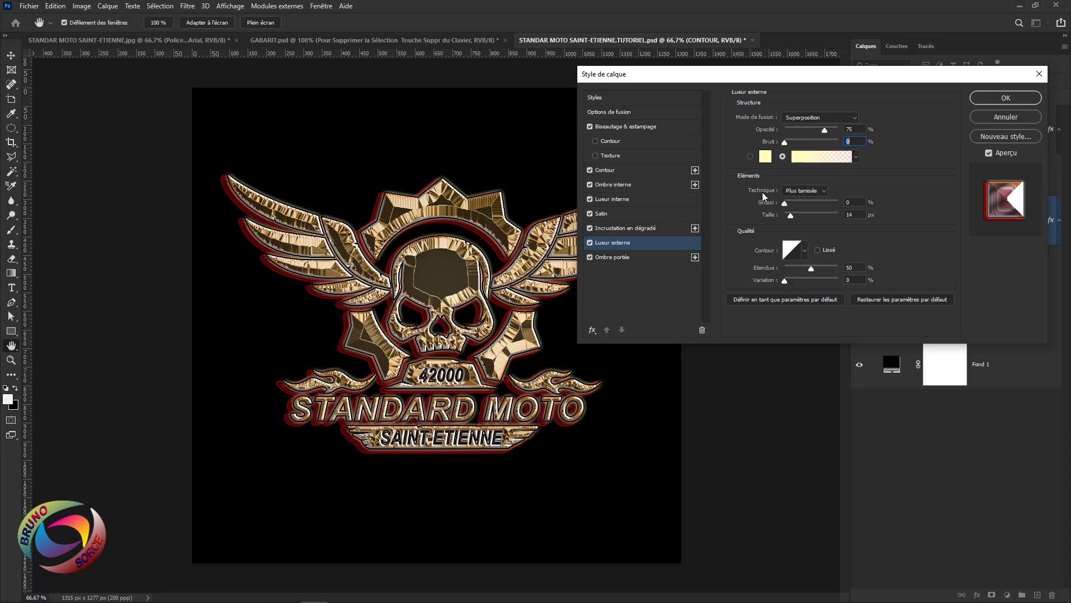
Step: Check the outer glow's technique, spread, size, range and jitter, and locate its linear curve among the contour presets
click(799, 191)
click(860, 202)
key(Tab)
click(804, 252)
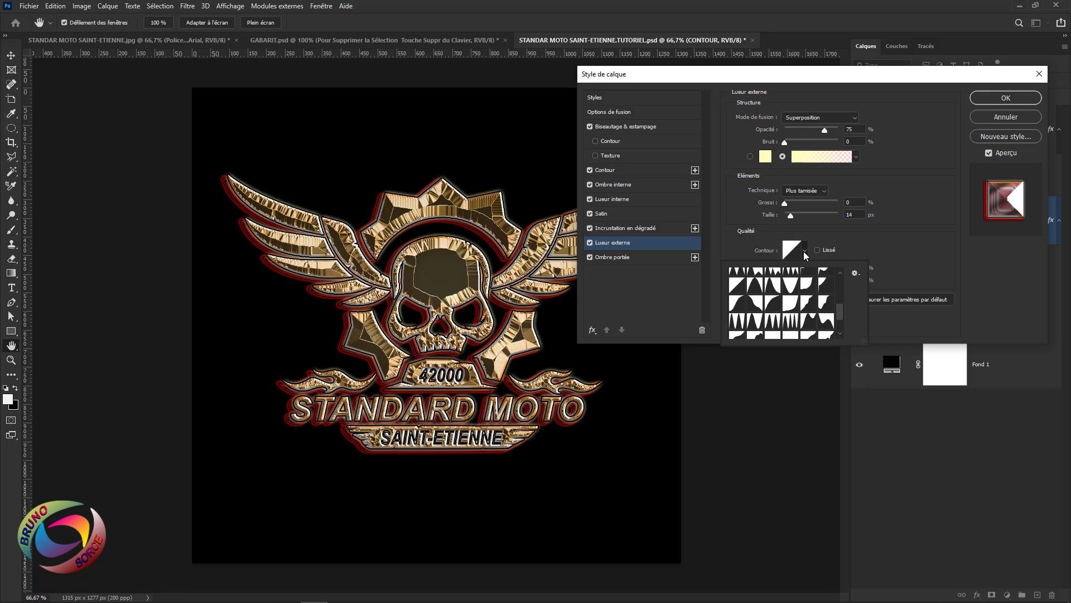
scroll(735, 275, up, 3)
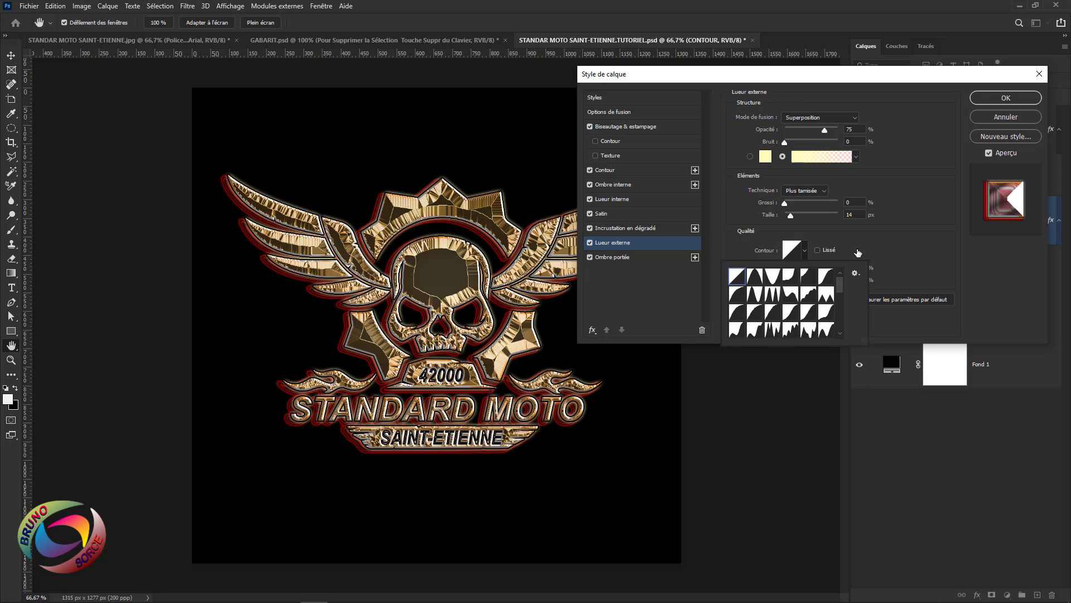
click(902, 254)
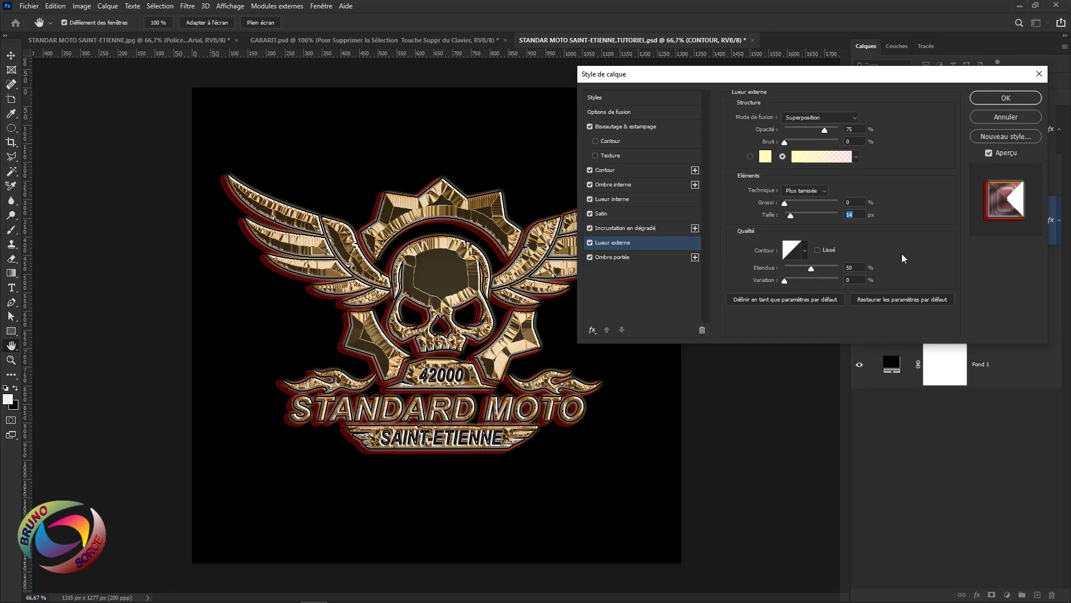
click(849, 267)
key(Tab)
Step: Show the CONTOUR layer's drop shadow, keep its blend mode at Lumière linéaire, and confirm its colour as c6020c
click(614, 256)
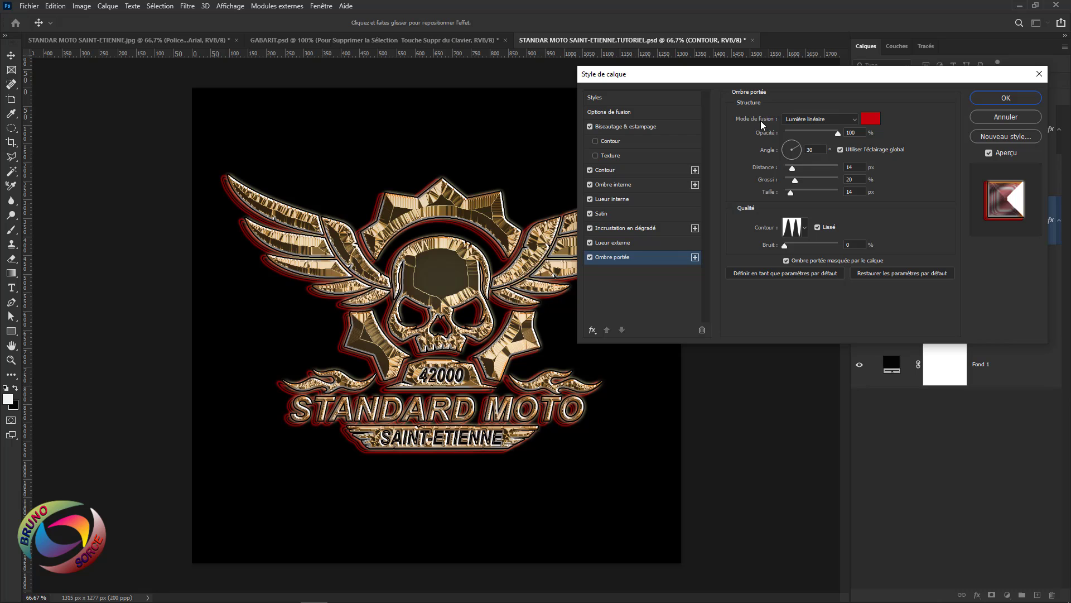
click(808, 119)
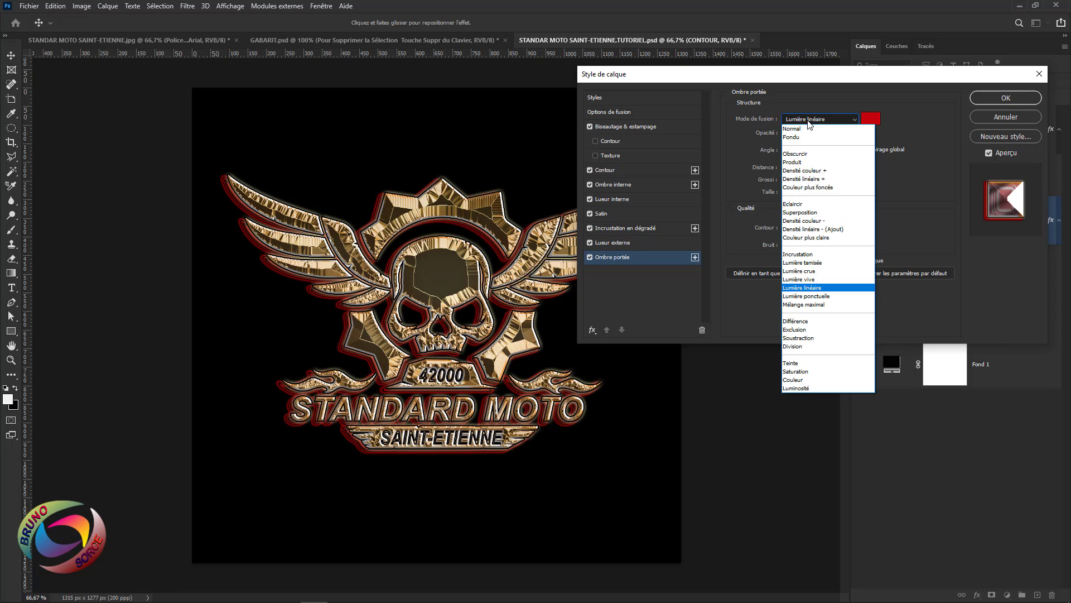
click(812, 288)
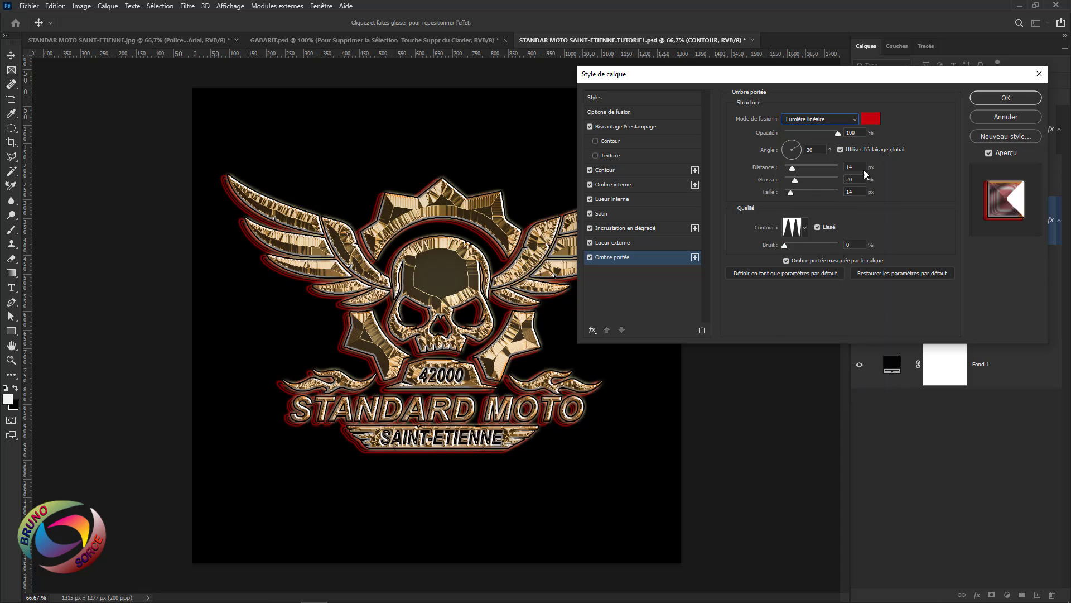
click(872, 120)
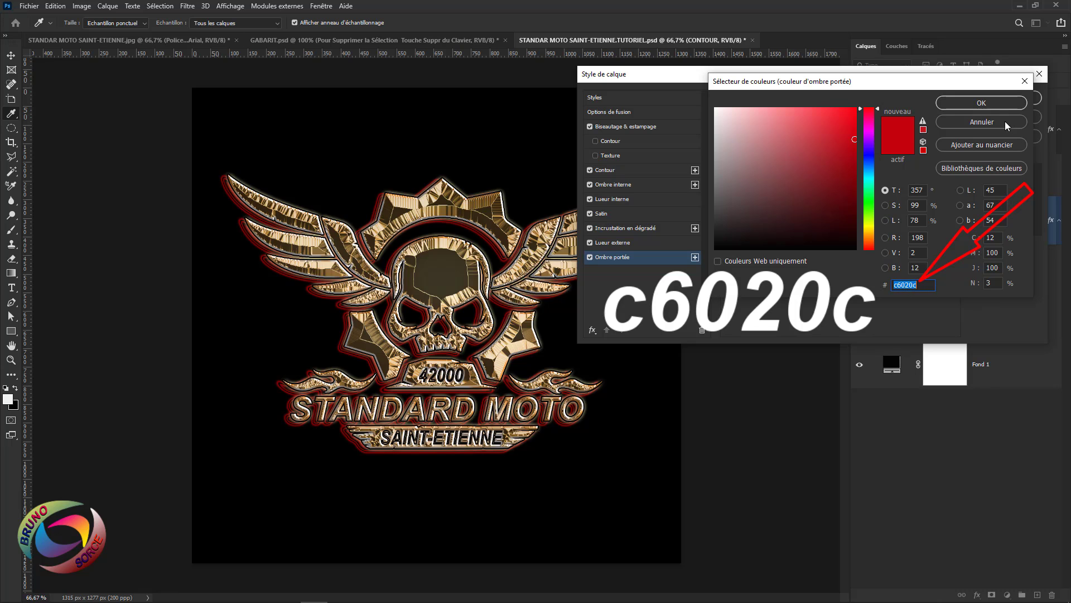
click(992, 102)
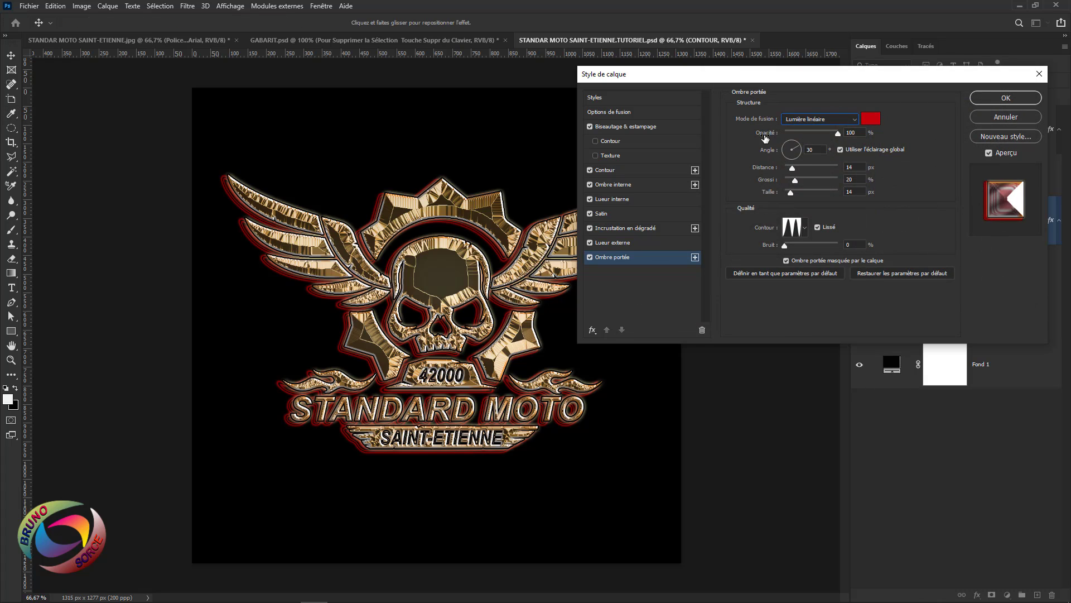
Step: Check the CONTOUR drop shadow's opacity, angle, distance, spread and size
double_click(852, 132)
double_click(814, 150)
double_click(844, 167)
double_click(862, 179)
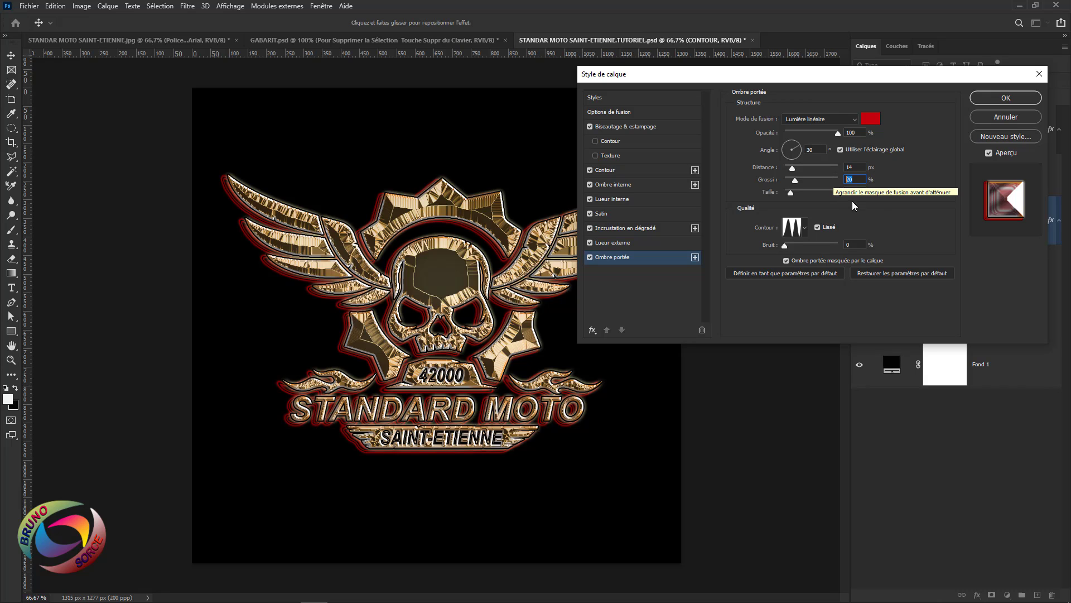
double_click(850, 192)
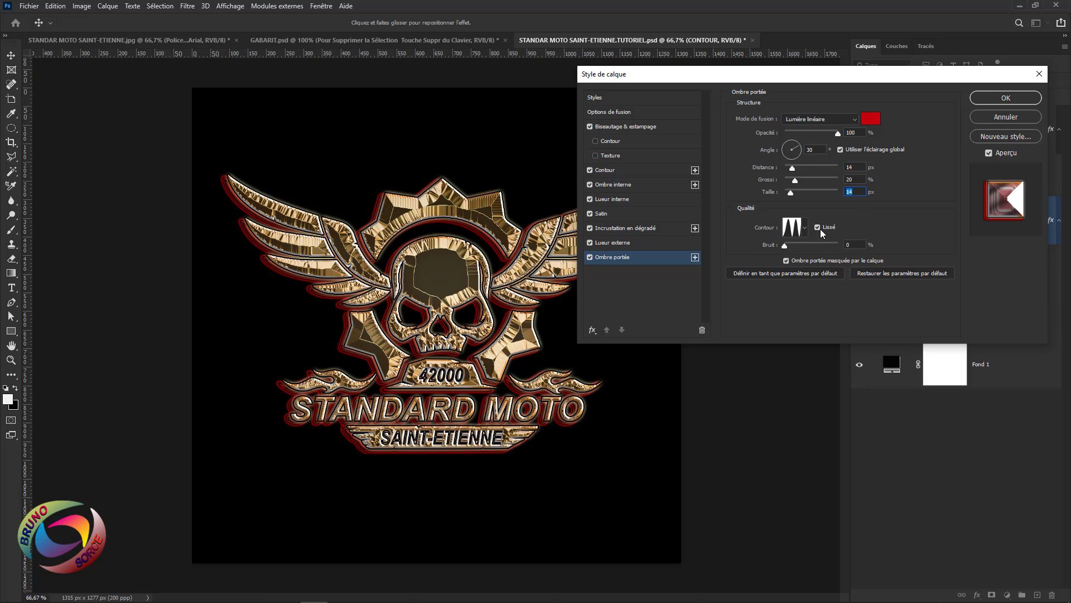
Step: Locate the drop shadow's multi-peak curve among the contour presets, keep it selected, and check the noise value
click(805, 228)
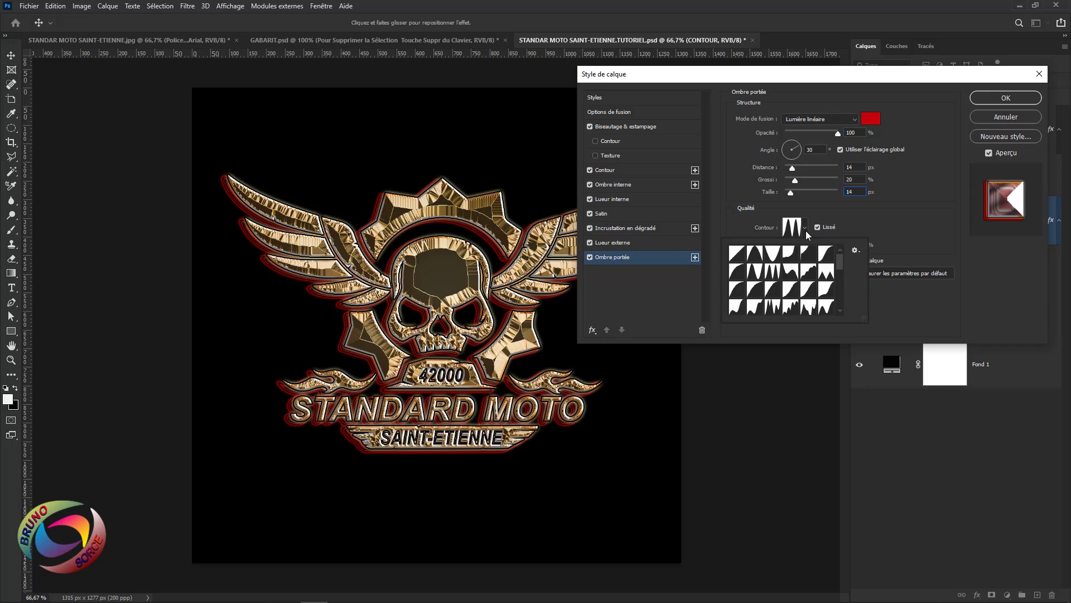
click(773, 273)
click(774, 272)
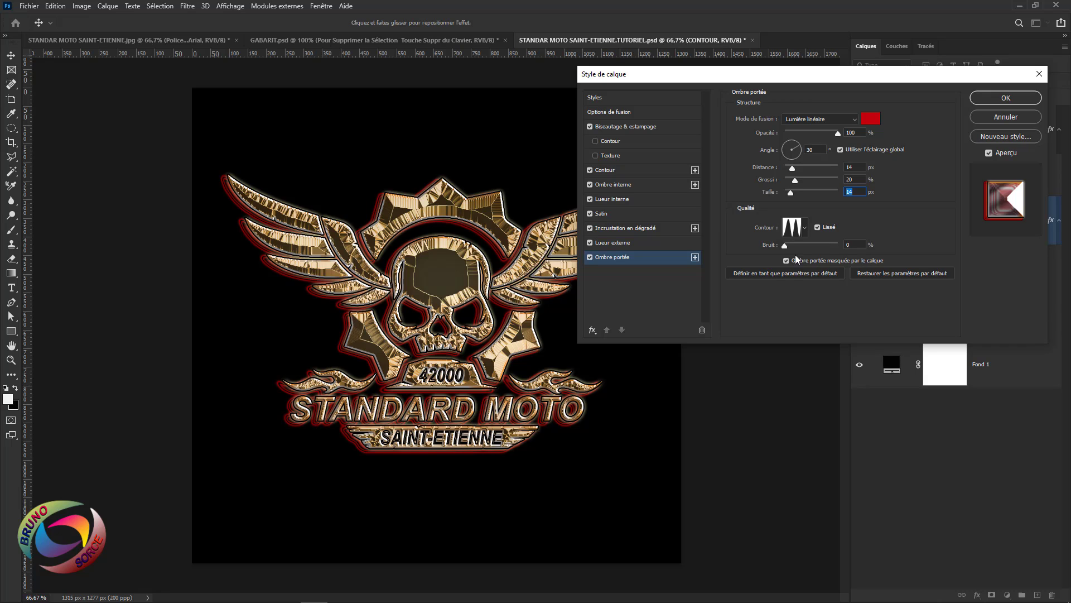
click(845, 244)
Step: Save the CONTOUR layer's effects as a new style preset named Style 1922, and delete that preset from the styles list
click(605, 101)
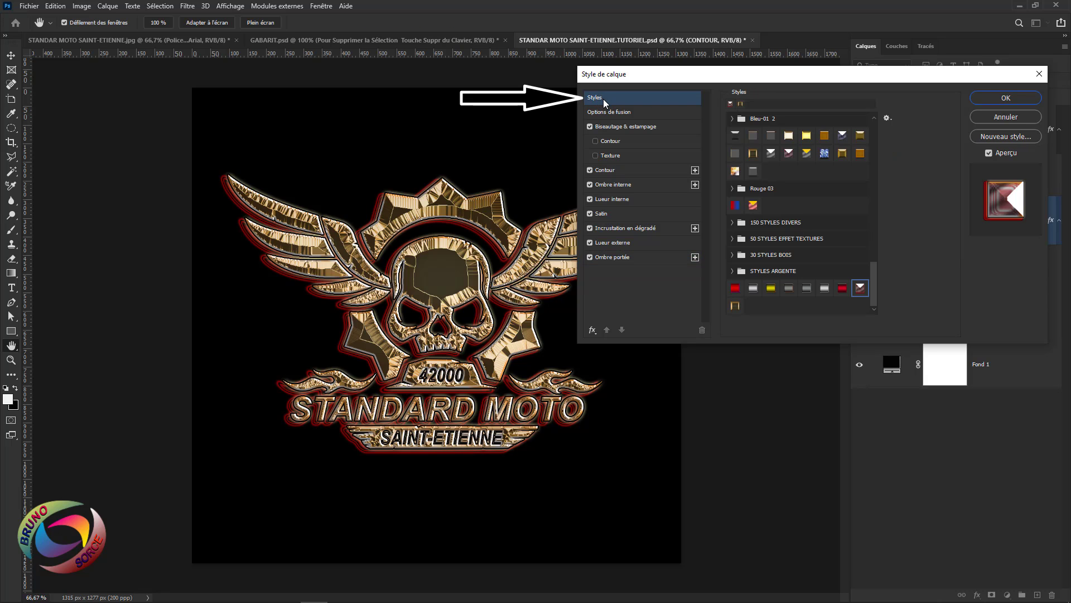
click(1006, 137)
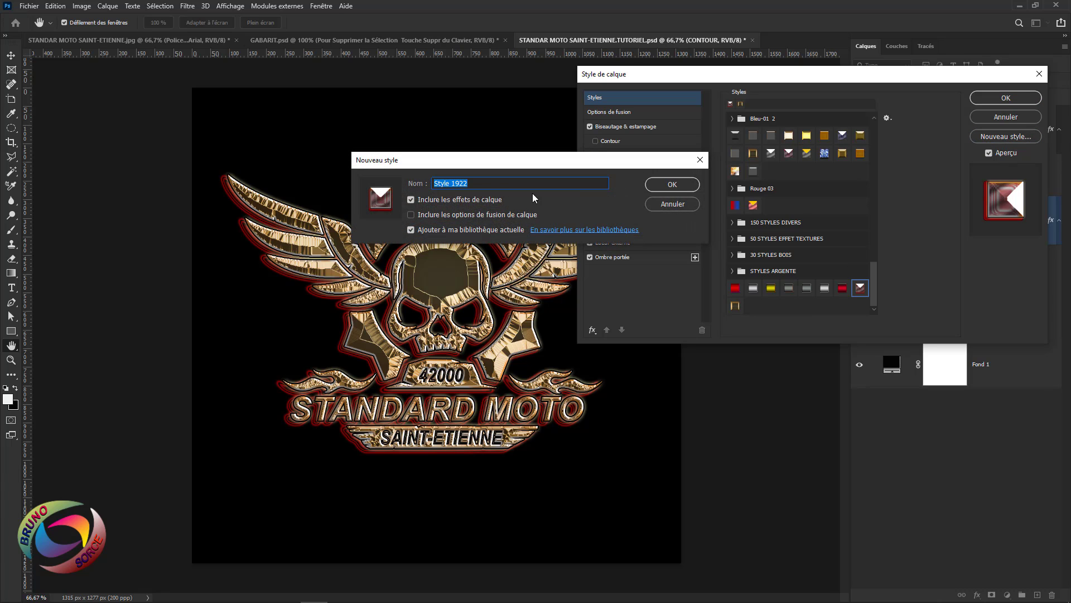
click(675, 184)
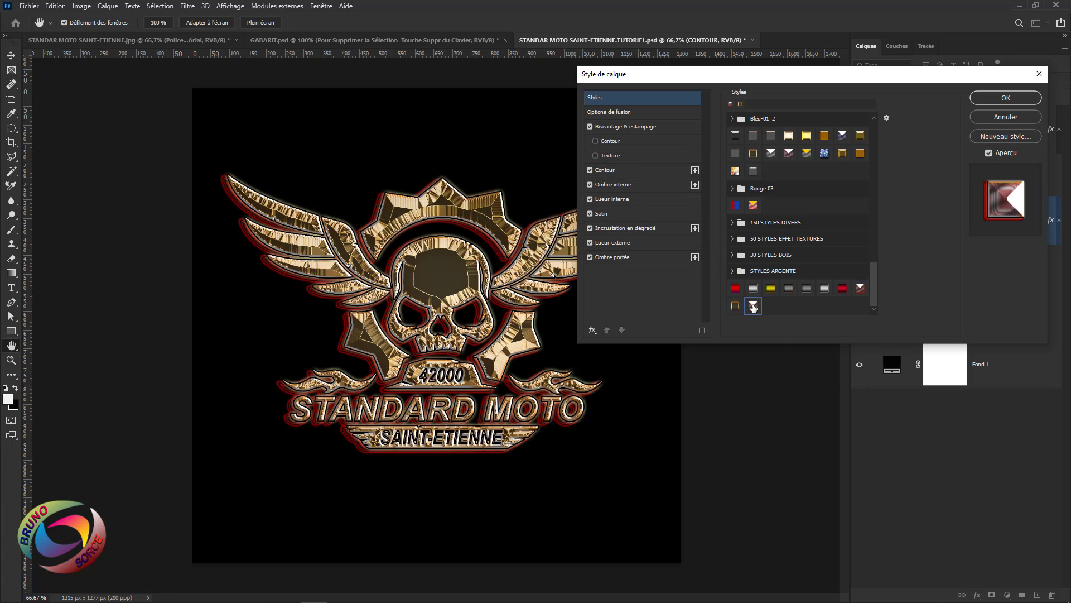
right_click(754, 307)
click(789, 352)
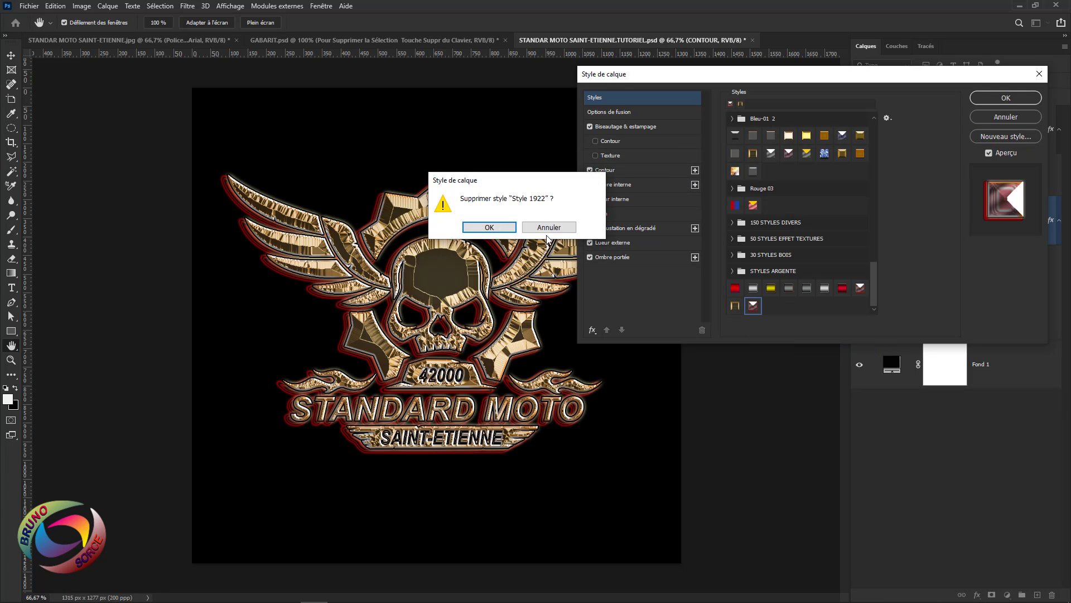
key(Return)
Step: Apply the CONTOUR layer's effects and deselect the layer
click(1006, 98)
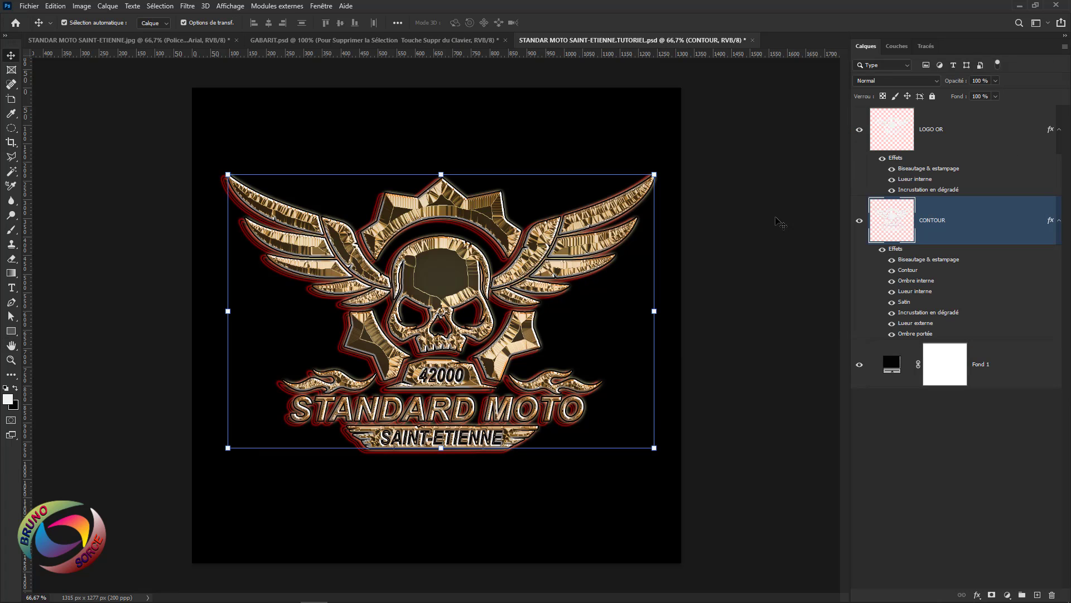
click(766, 216)
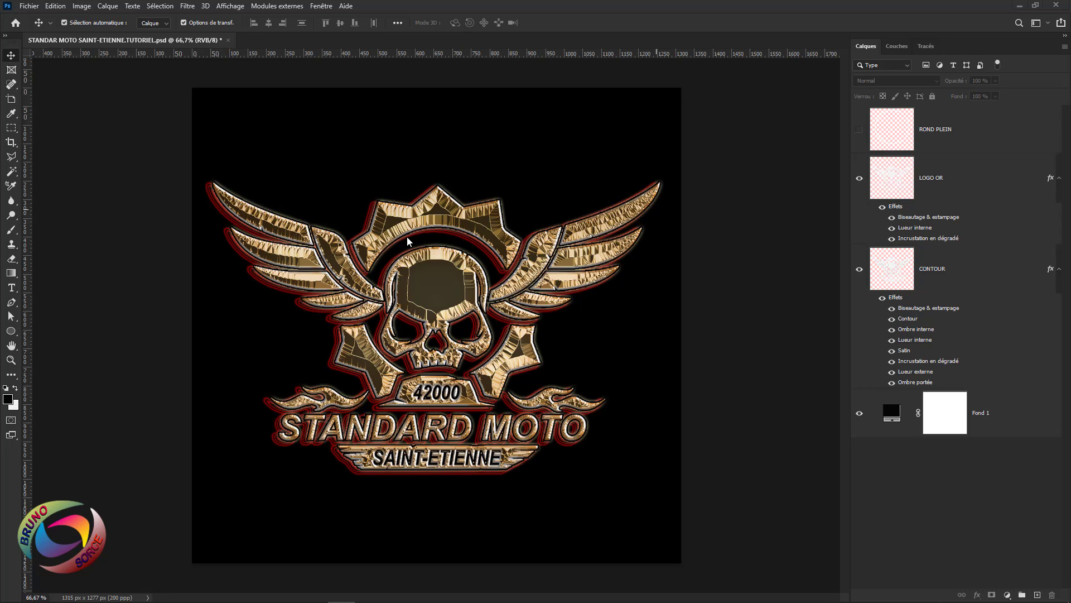
Step: Hide and show the Fond 1 background, and do the same with the LOGO OR layer, to compare how the logo looks
click(860, 414)
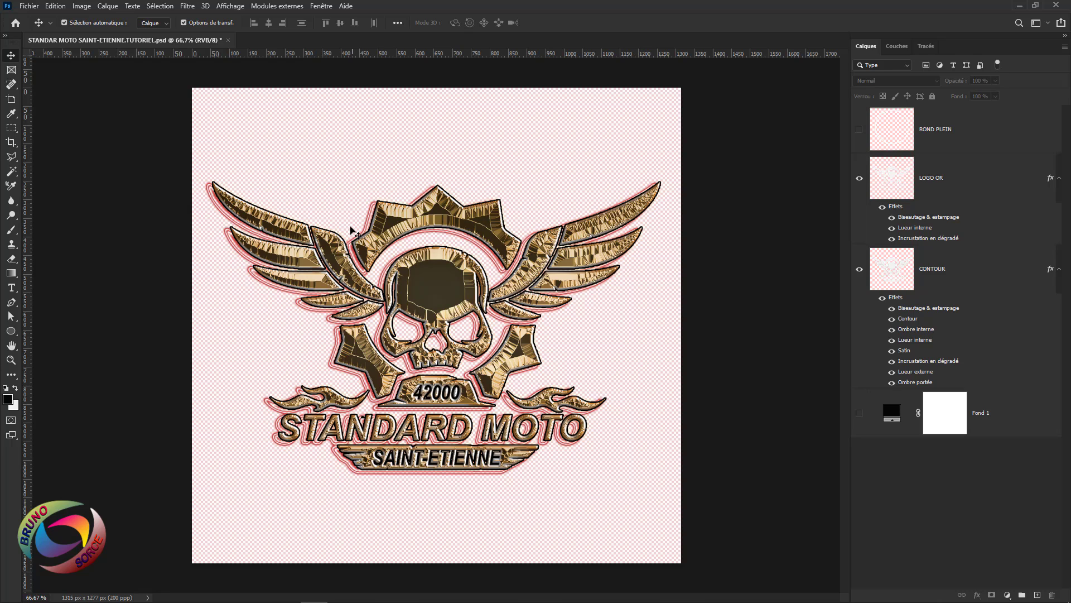
click(859, 413)
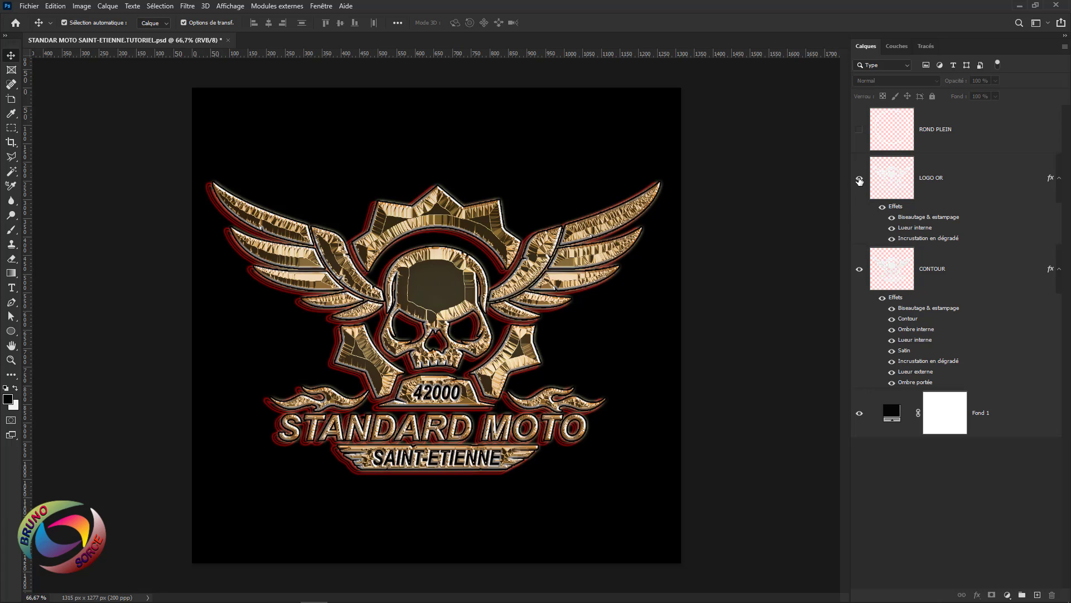
click(860, 178)
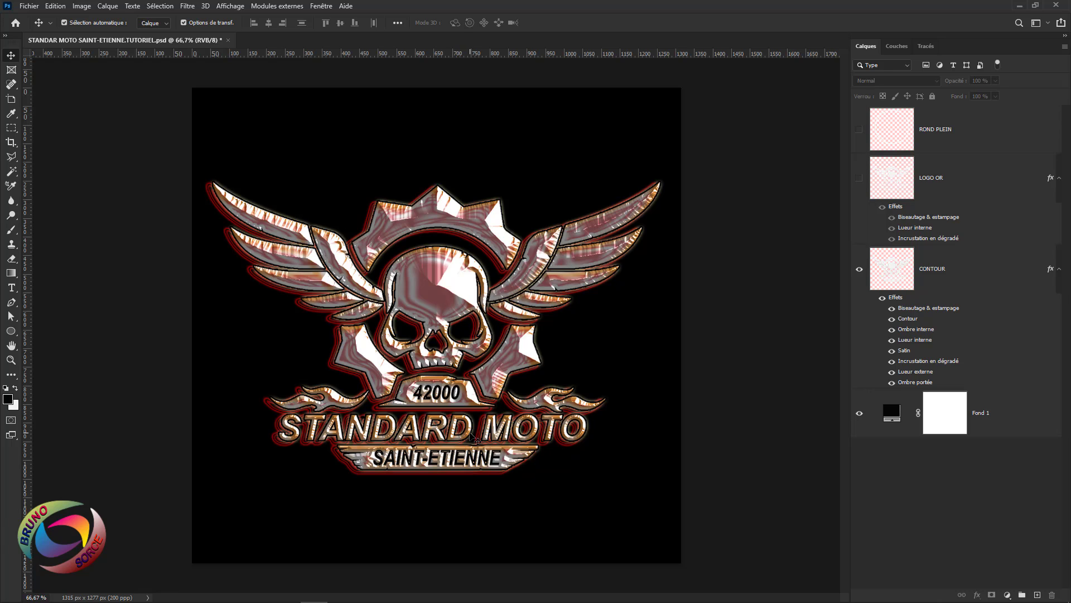
click(859, 178)
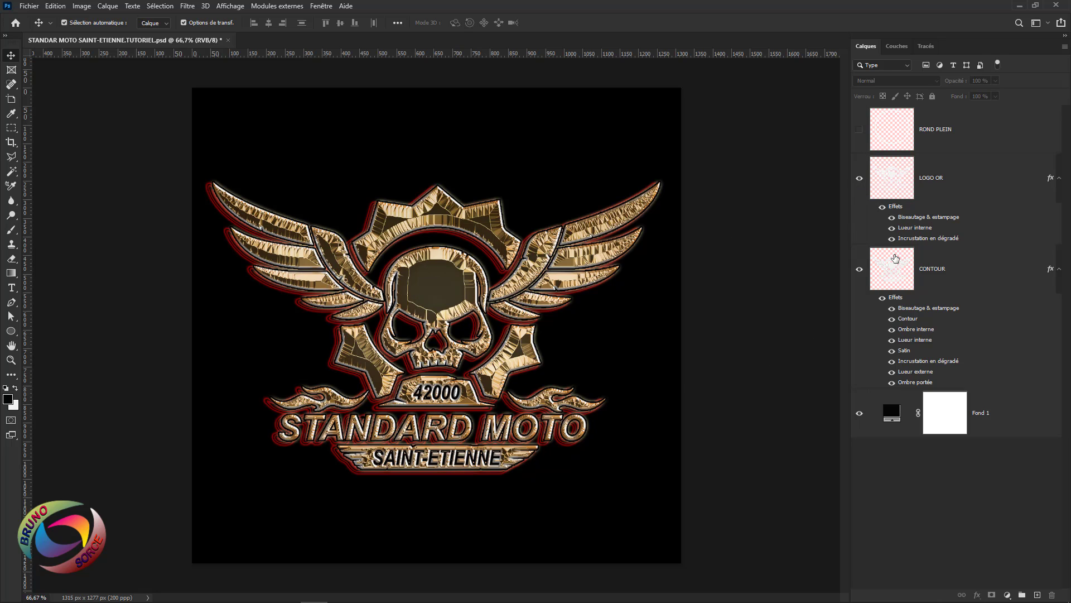
Step: Try the Contour de l'estampage bevel style on the LOGO OR layer
double_click(926, 217)
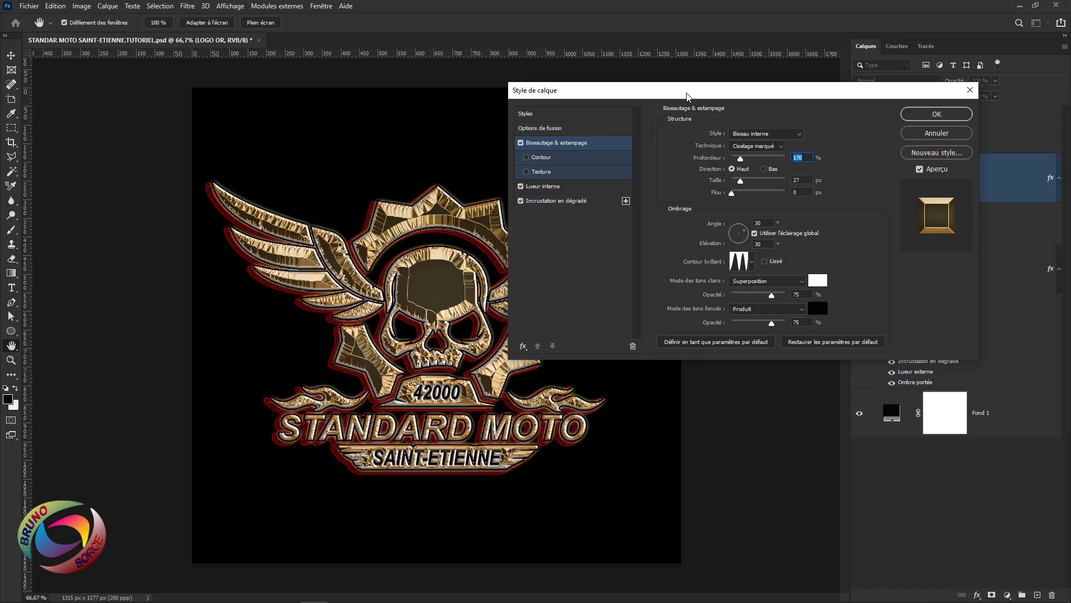
drag(734, 93, 843, 68)
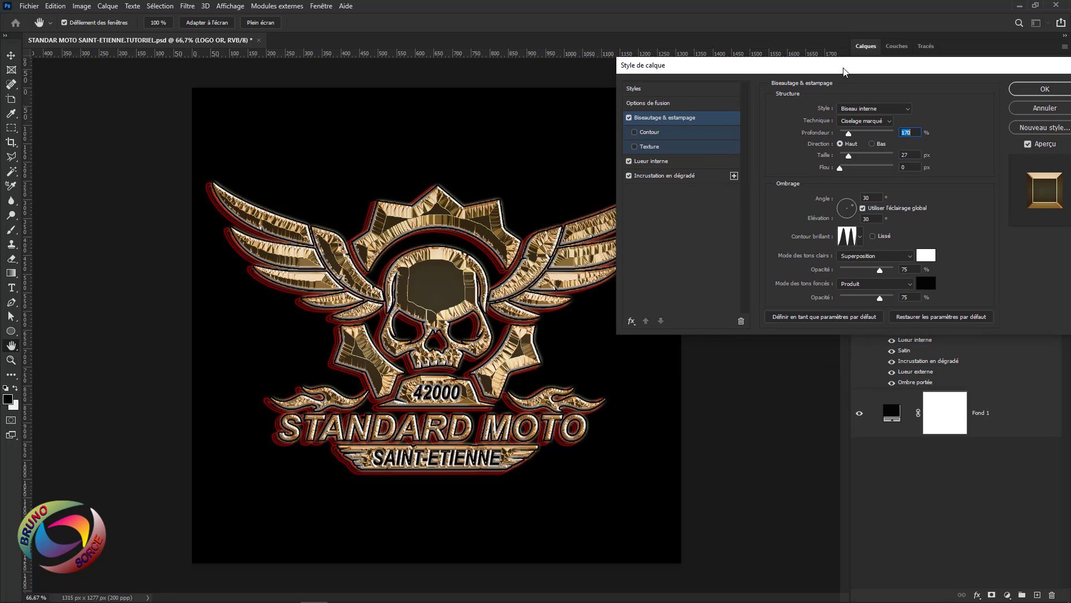
click(852, 109)
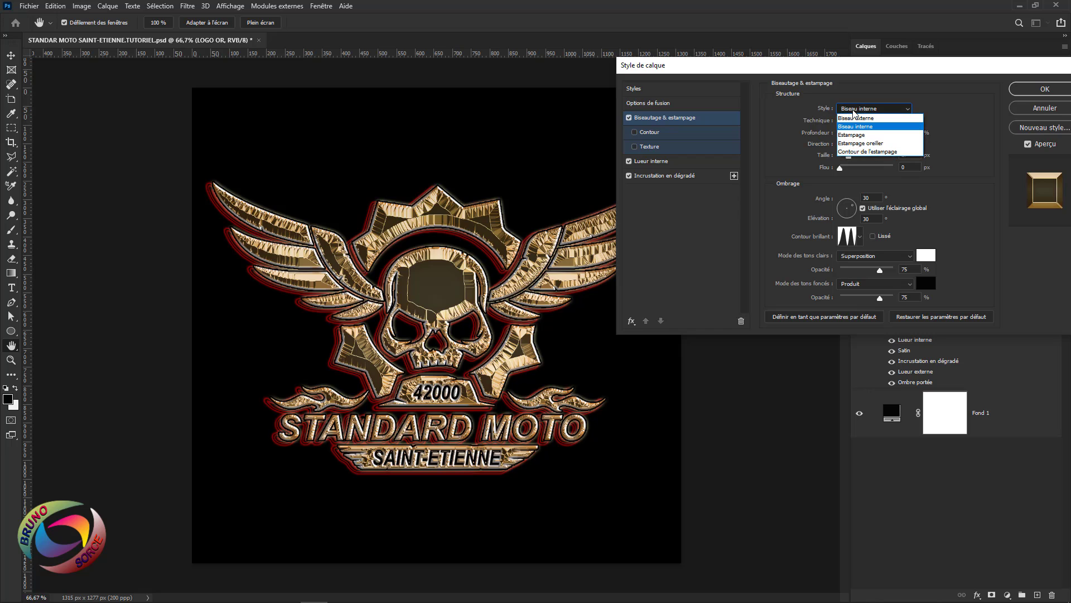
click(849, 152)
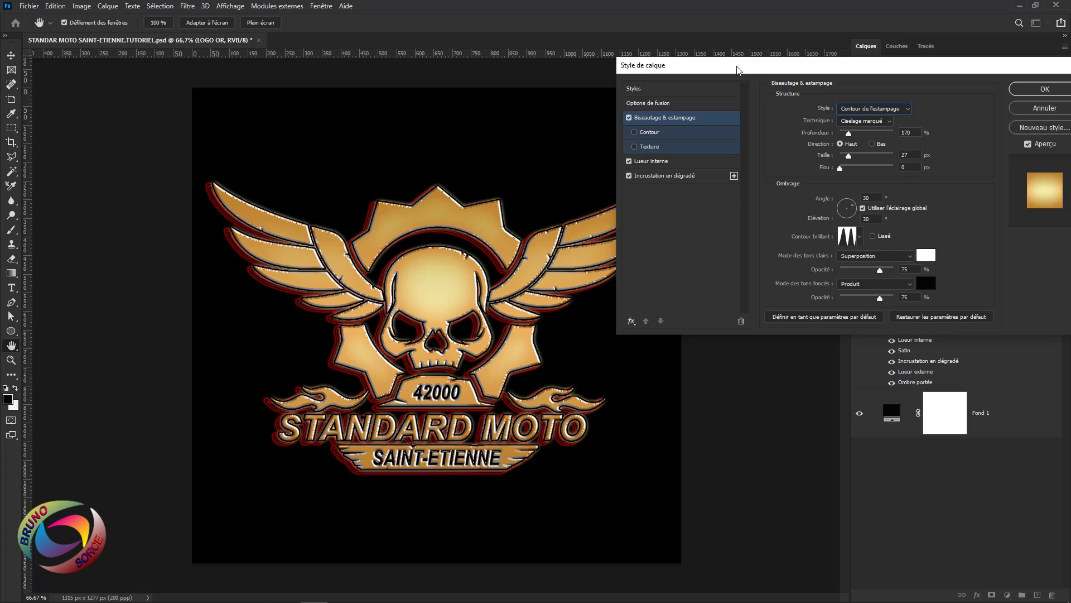
drag(737, 70, 768, 82)
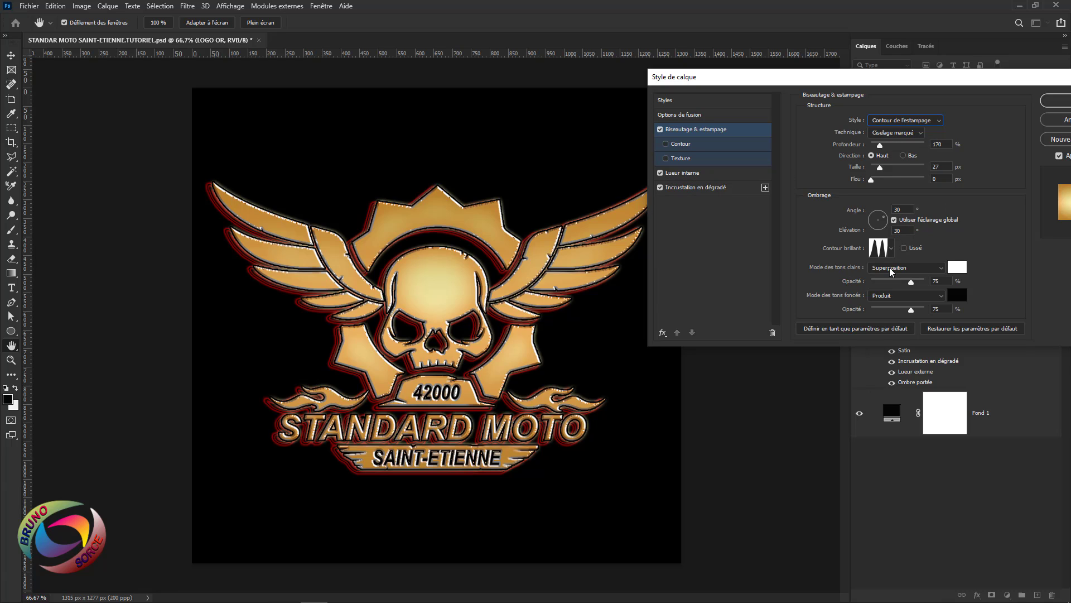
drag(944, 83, 792, 94)
click(932, 135)
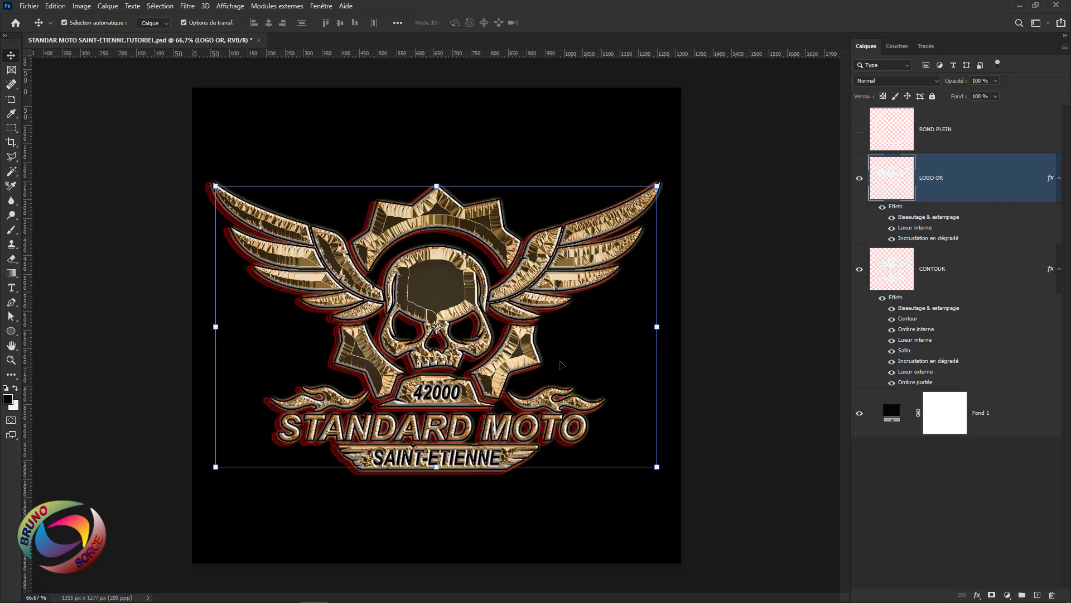
Step: View the CONTOUR layer's inner glow settings, close them without changes, and deselect the layer
click(909, 344)
double_click(909, 344)
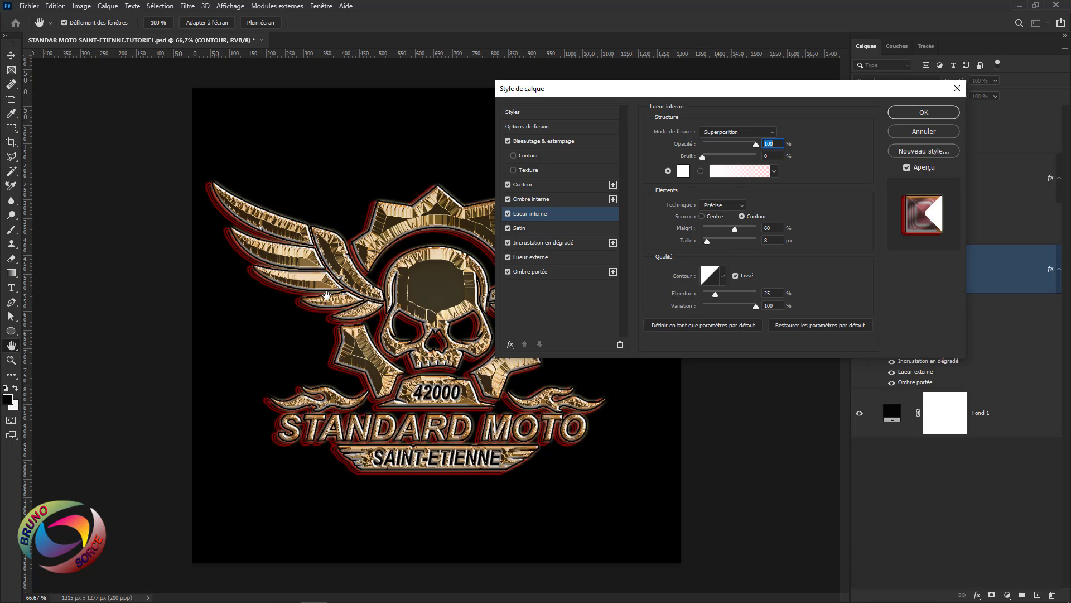
click(926, 132)
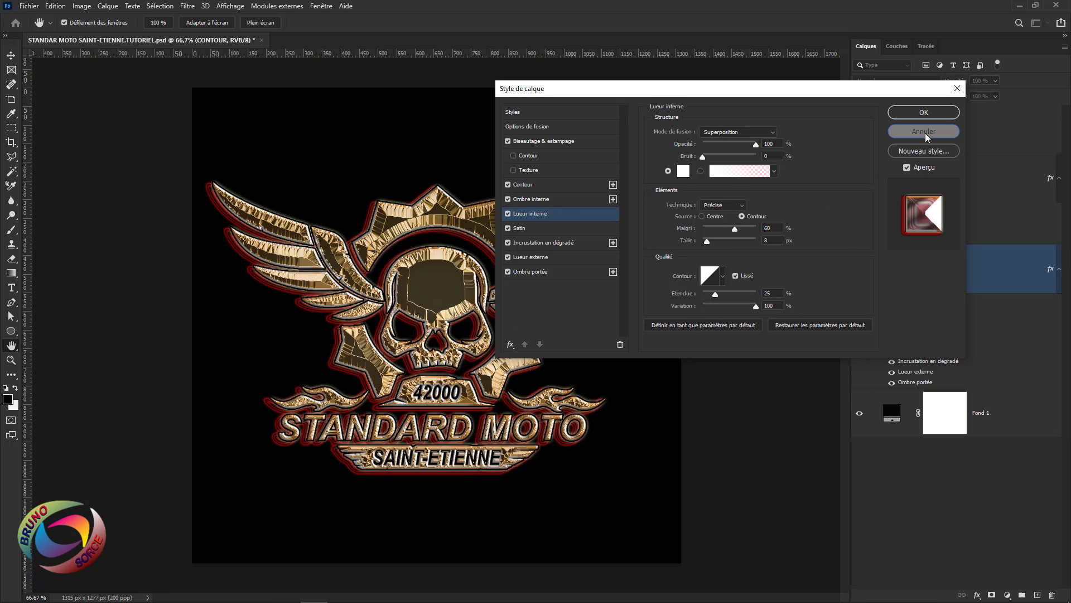
click(760, 256)
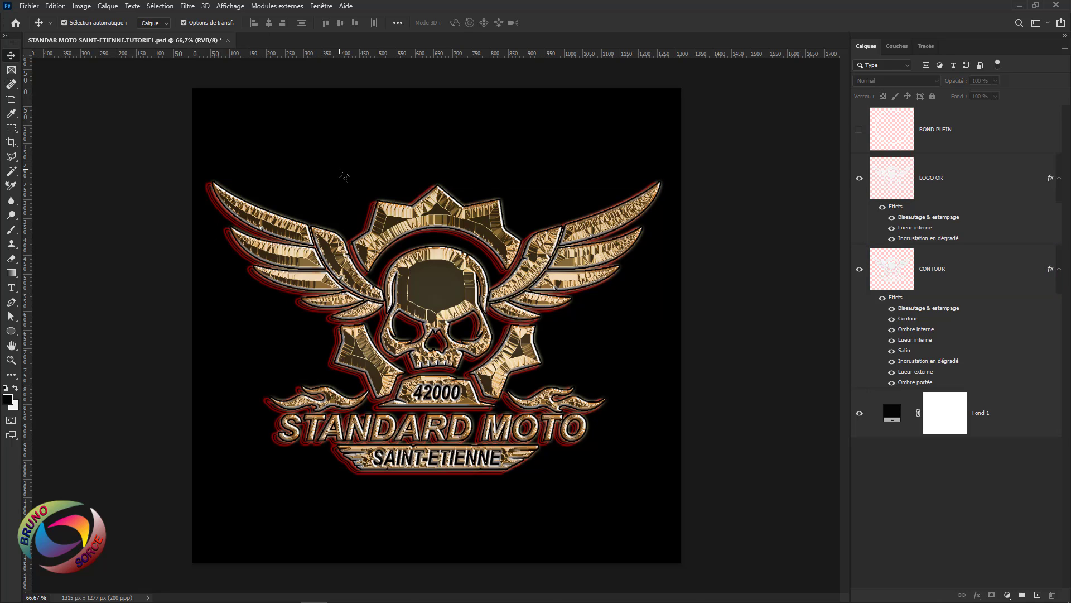